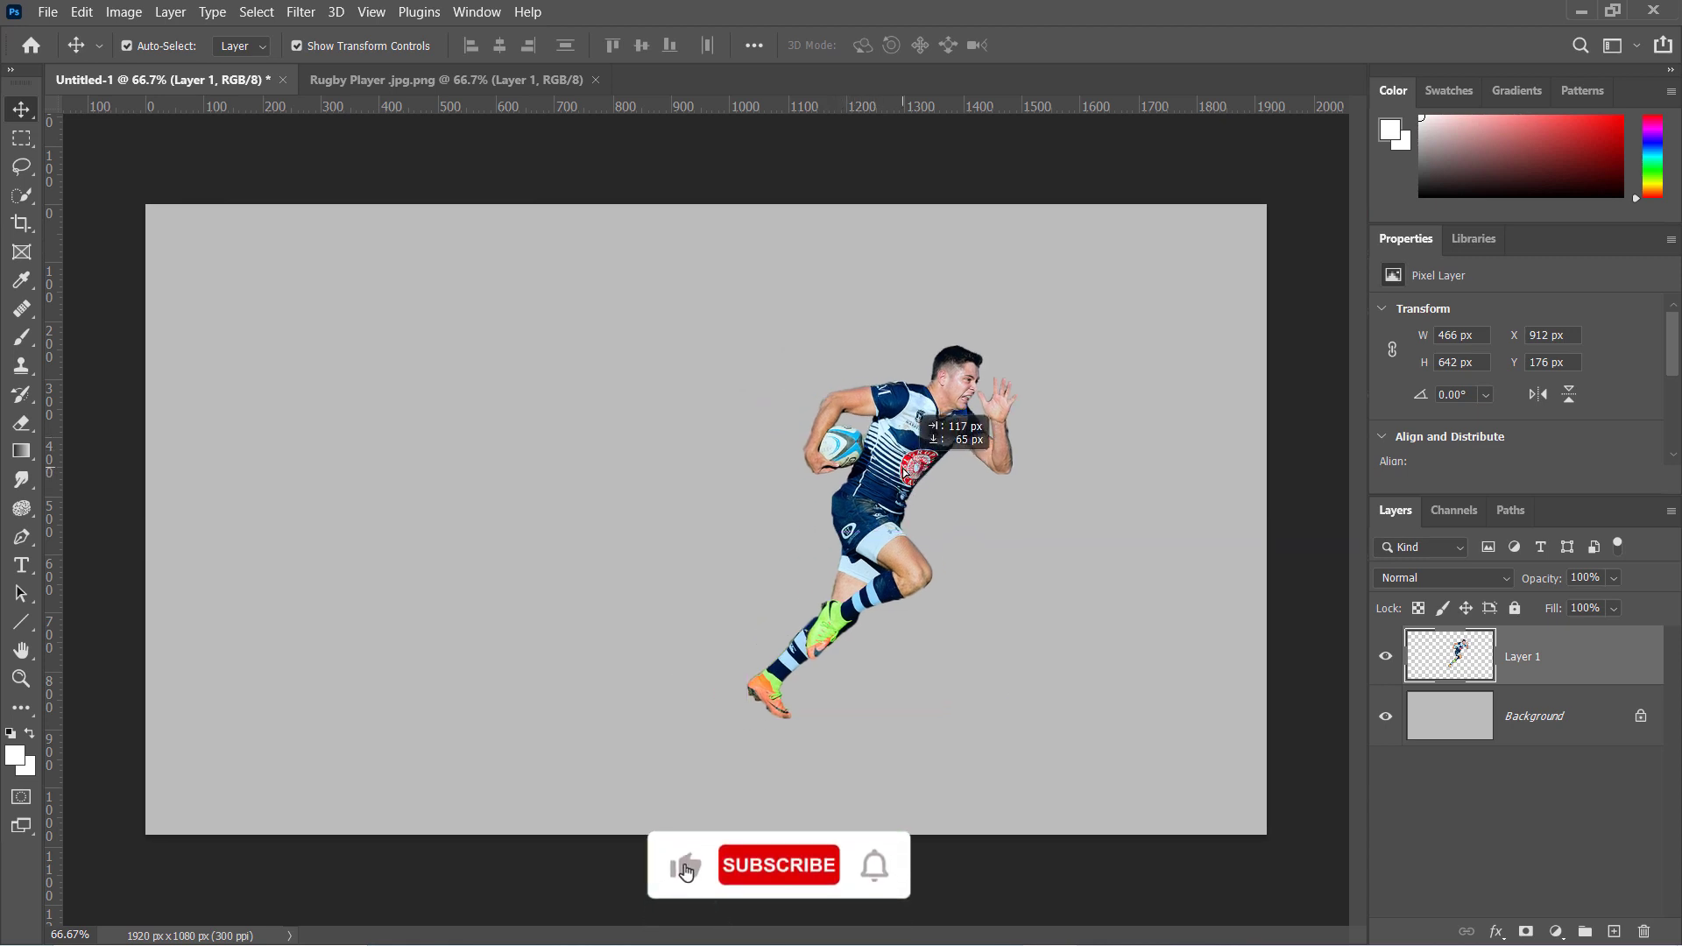
Convert the rugby player layer, Layer 1, to a smart object.
{"action": "left_click", "coordinate": [1132, 506]}
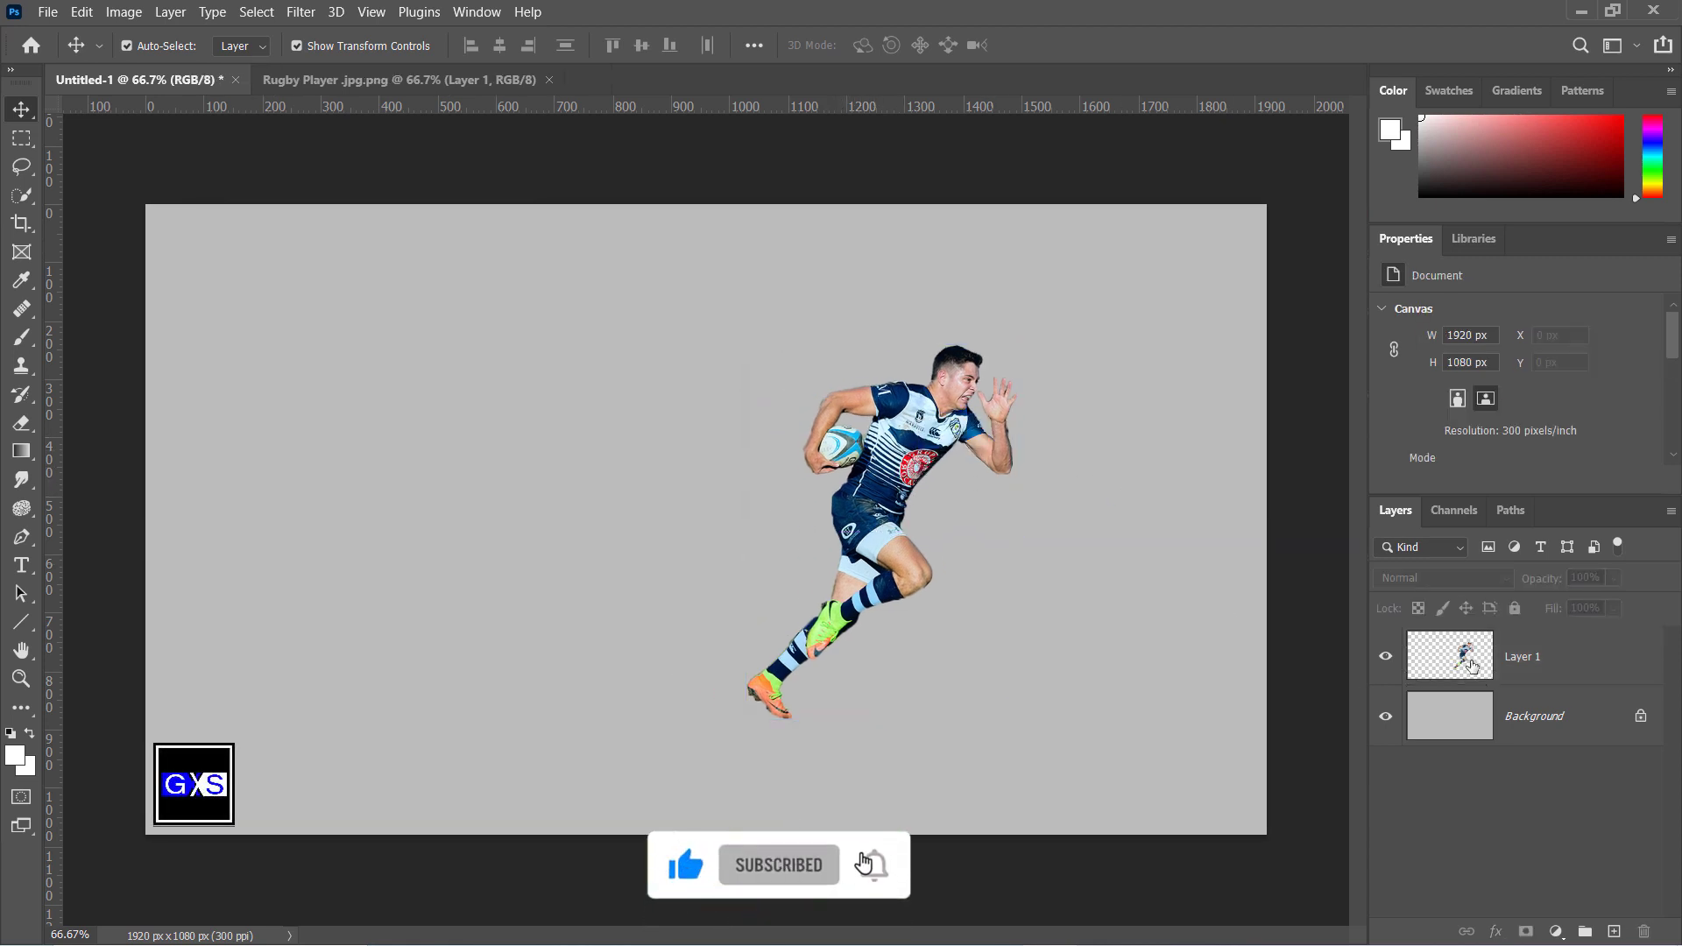
{"action": "left_click", "coordinate": [1477, 665]}
{"action": "right_click", "coordinate": [1590, 670]}
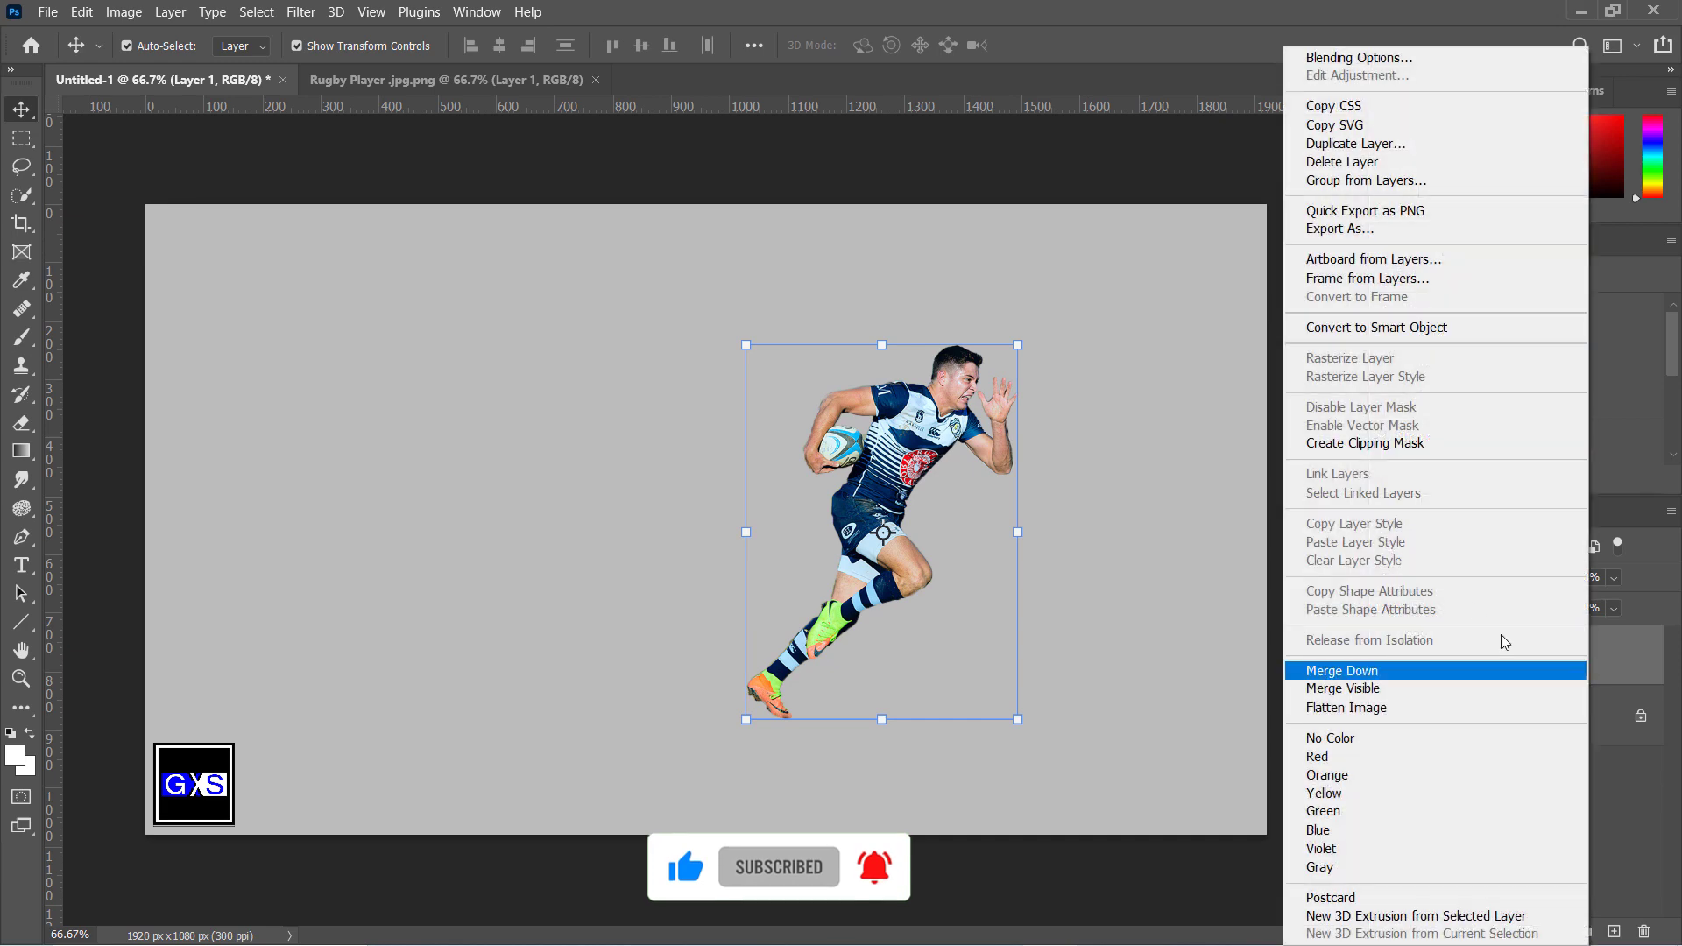
{"action": "left_click", "coordinate": [1384, 333]}
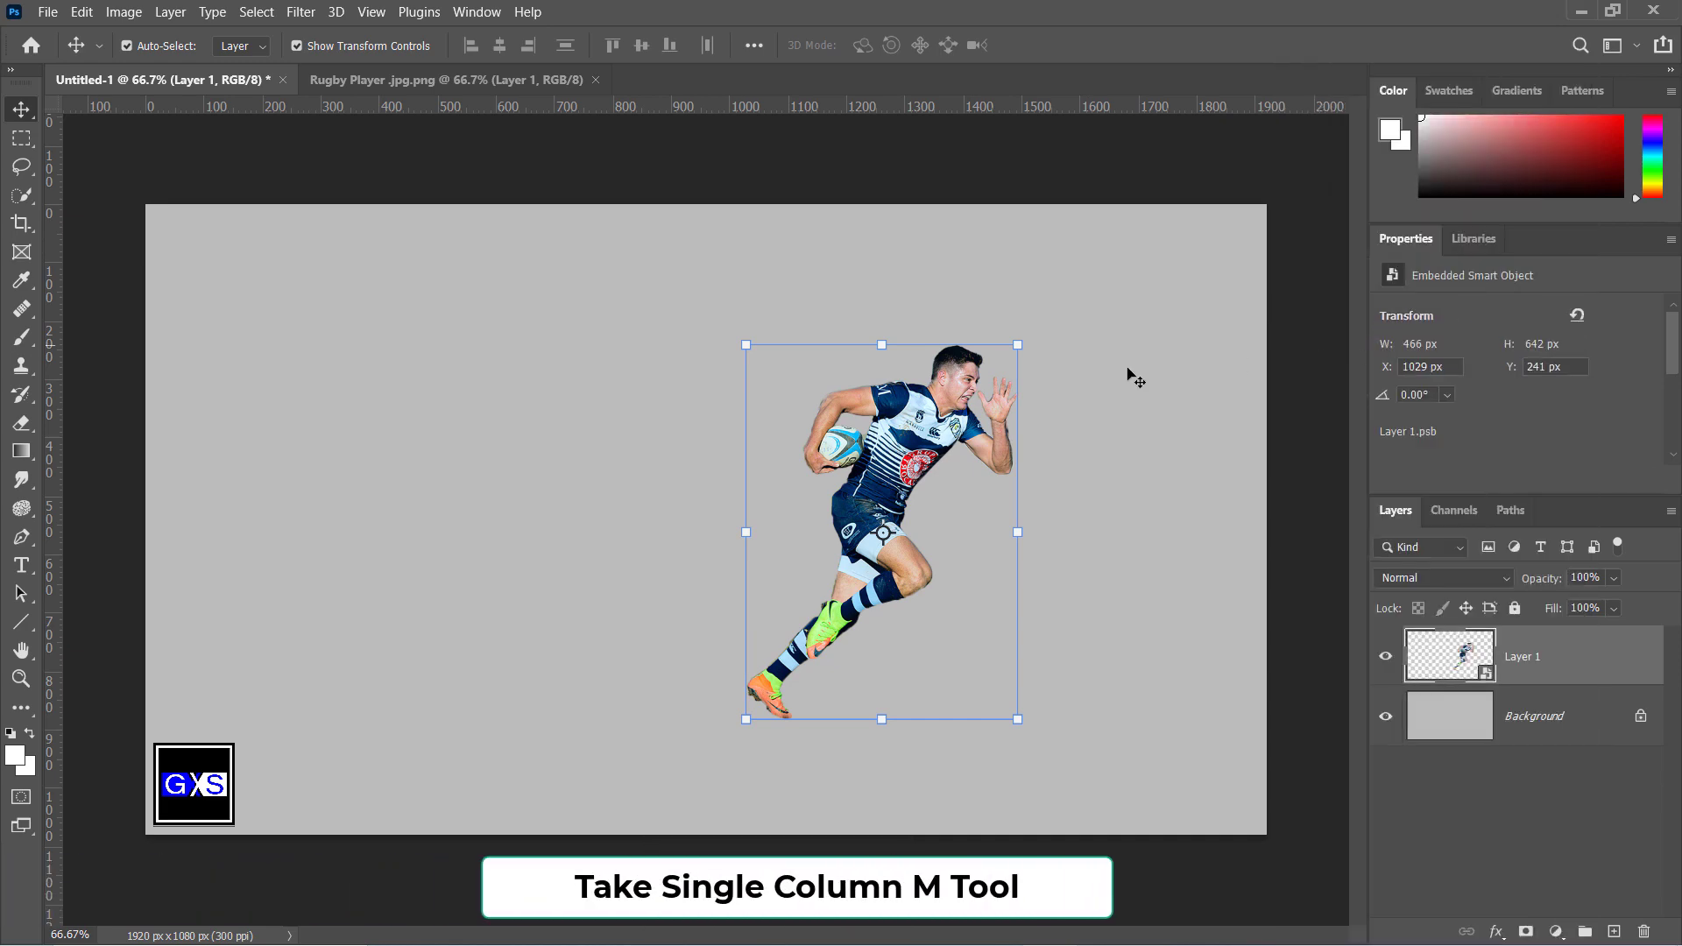
Select a single pixel column through the player's torso at about X 1280 px and copy it to a new layer.
{"action": "left_click", "coordinate": [22, 138]}
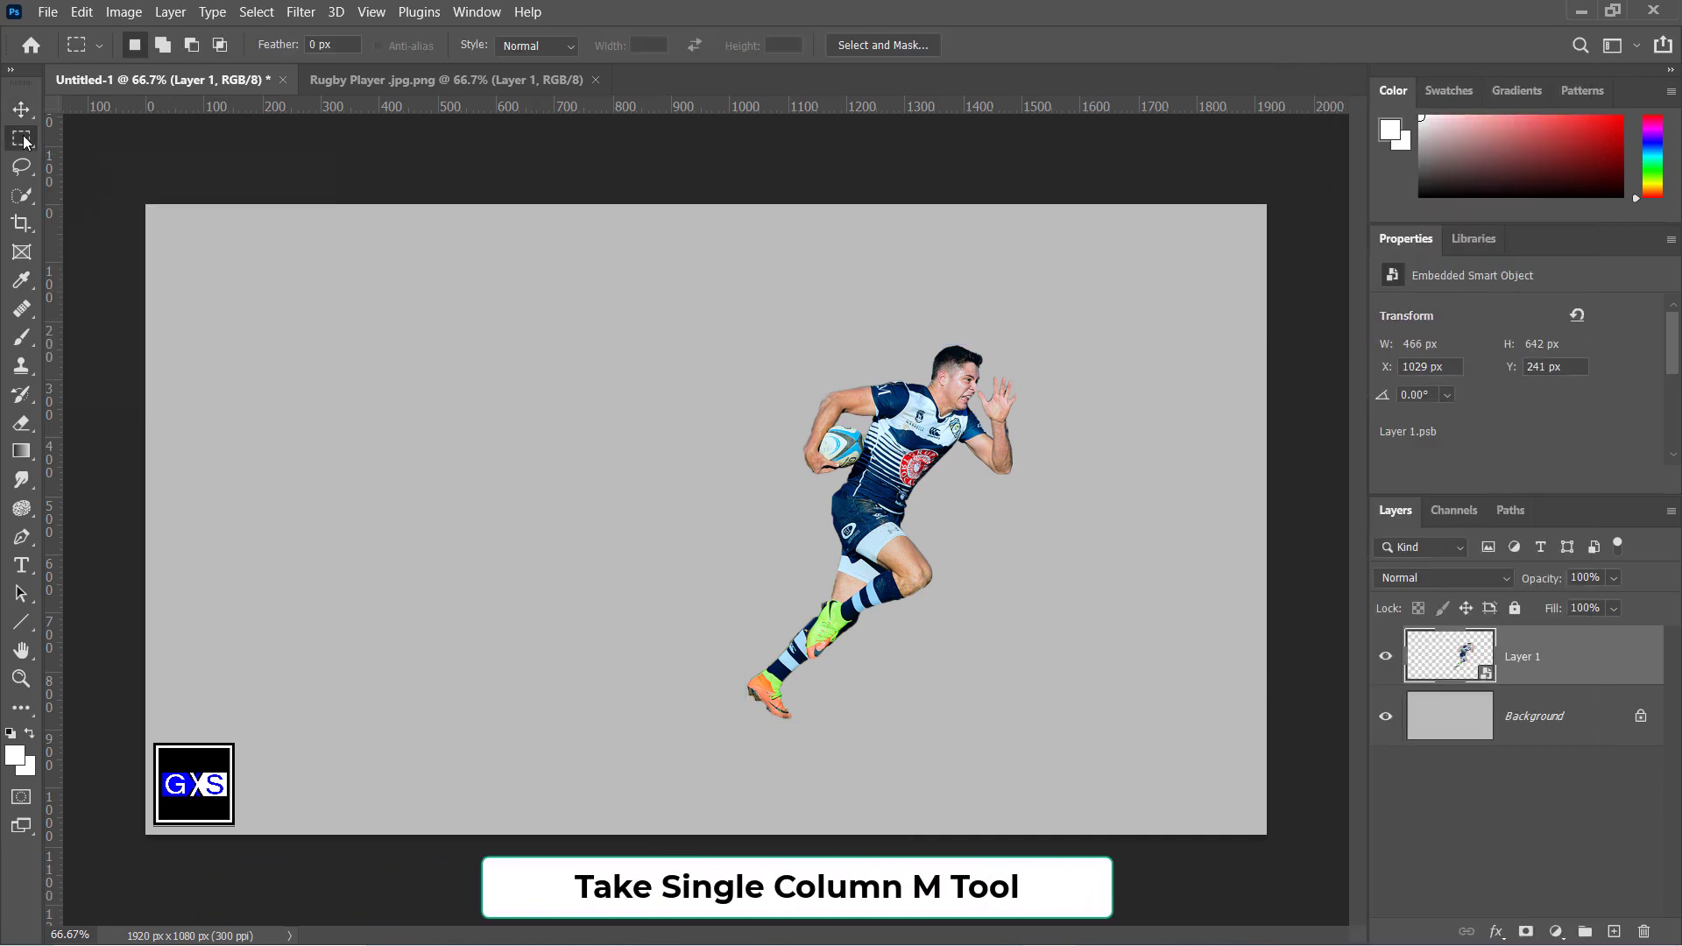
{"action": "right_click", "coordinate": [22, 139]}
{"action": "left_click", "coordinate": [103, 202]}
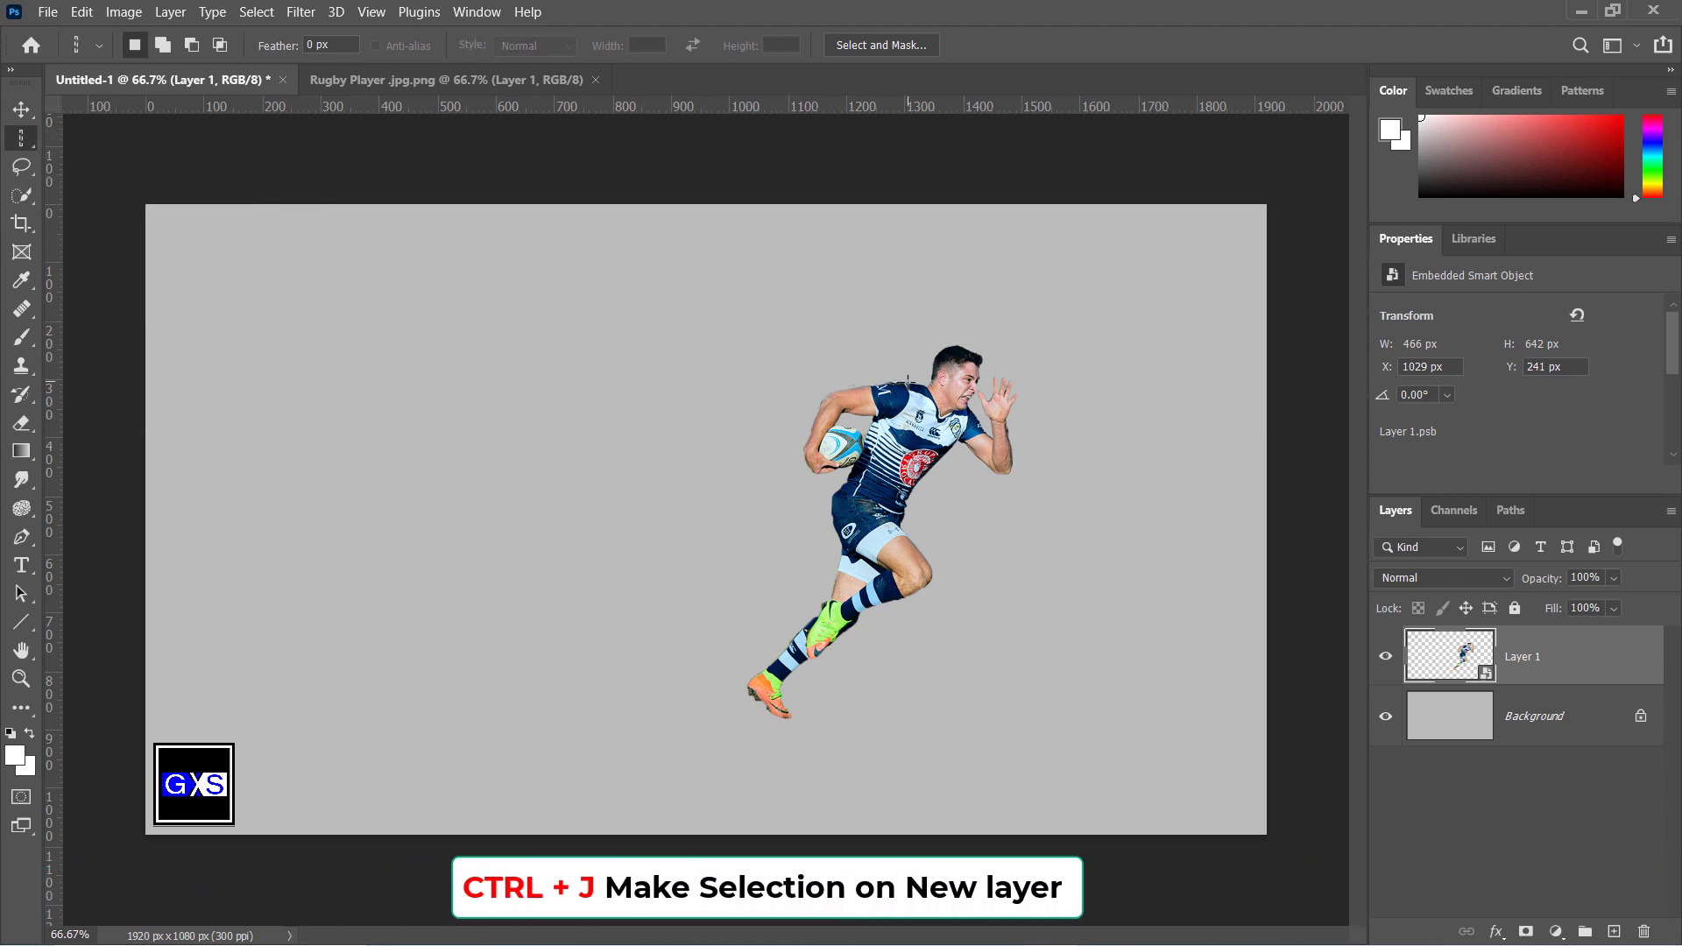
{"action": "left_click", "coordinate": [908, 329]}
{"action": "left_click_drag", "start_coordinate": [907, 328], "coordinate": [893, 333]}
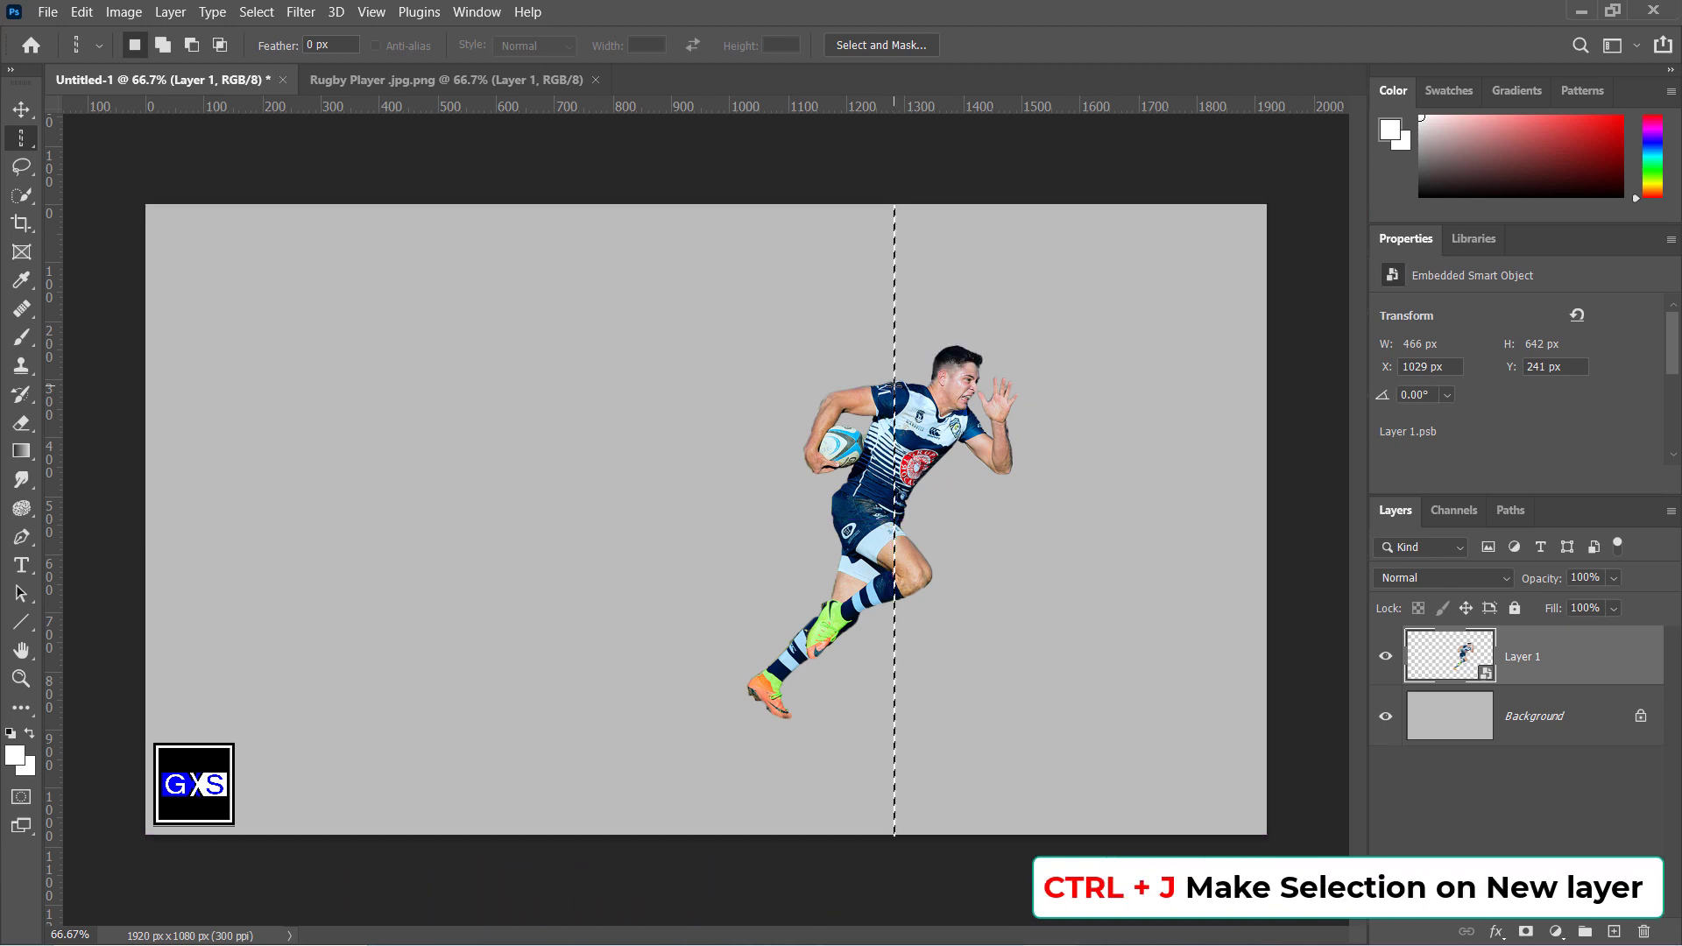
{"action": "key", "text": "ctrl+j"}
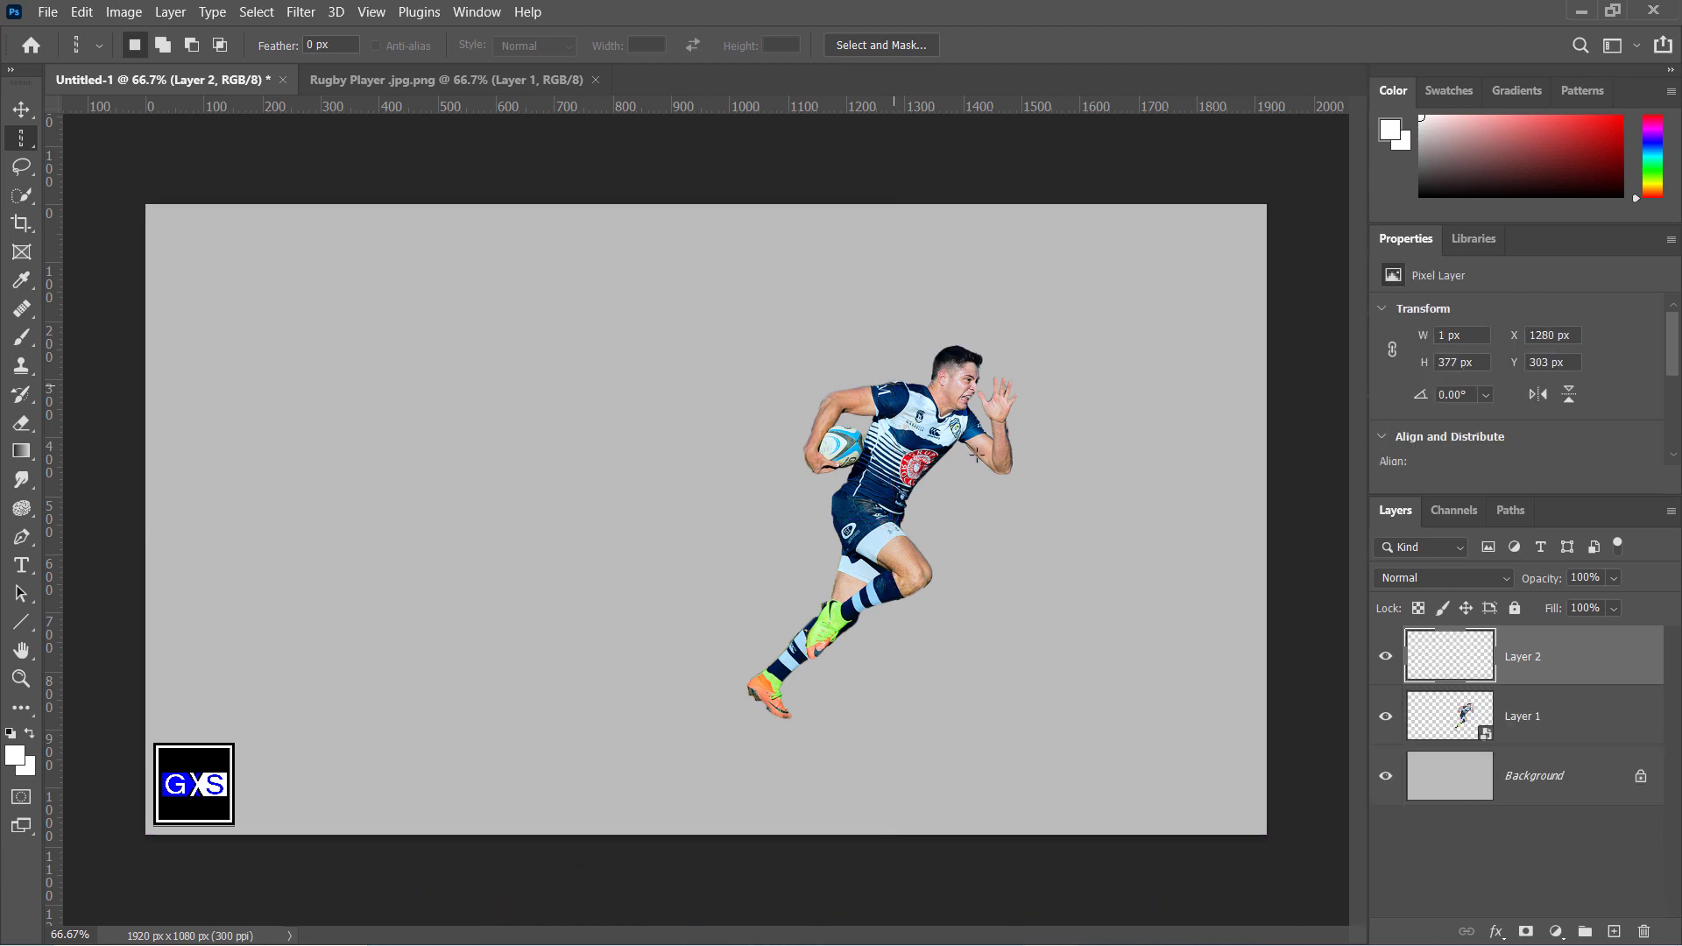
Hide the player layer while stretching the copied column to the canvas's left edge, about 1281 px wide, and show the player again.
{"action": "left_click", "coordinate": [1385, 717]}
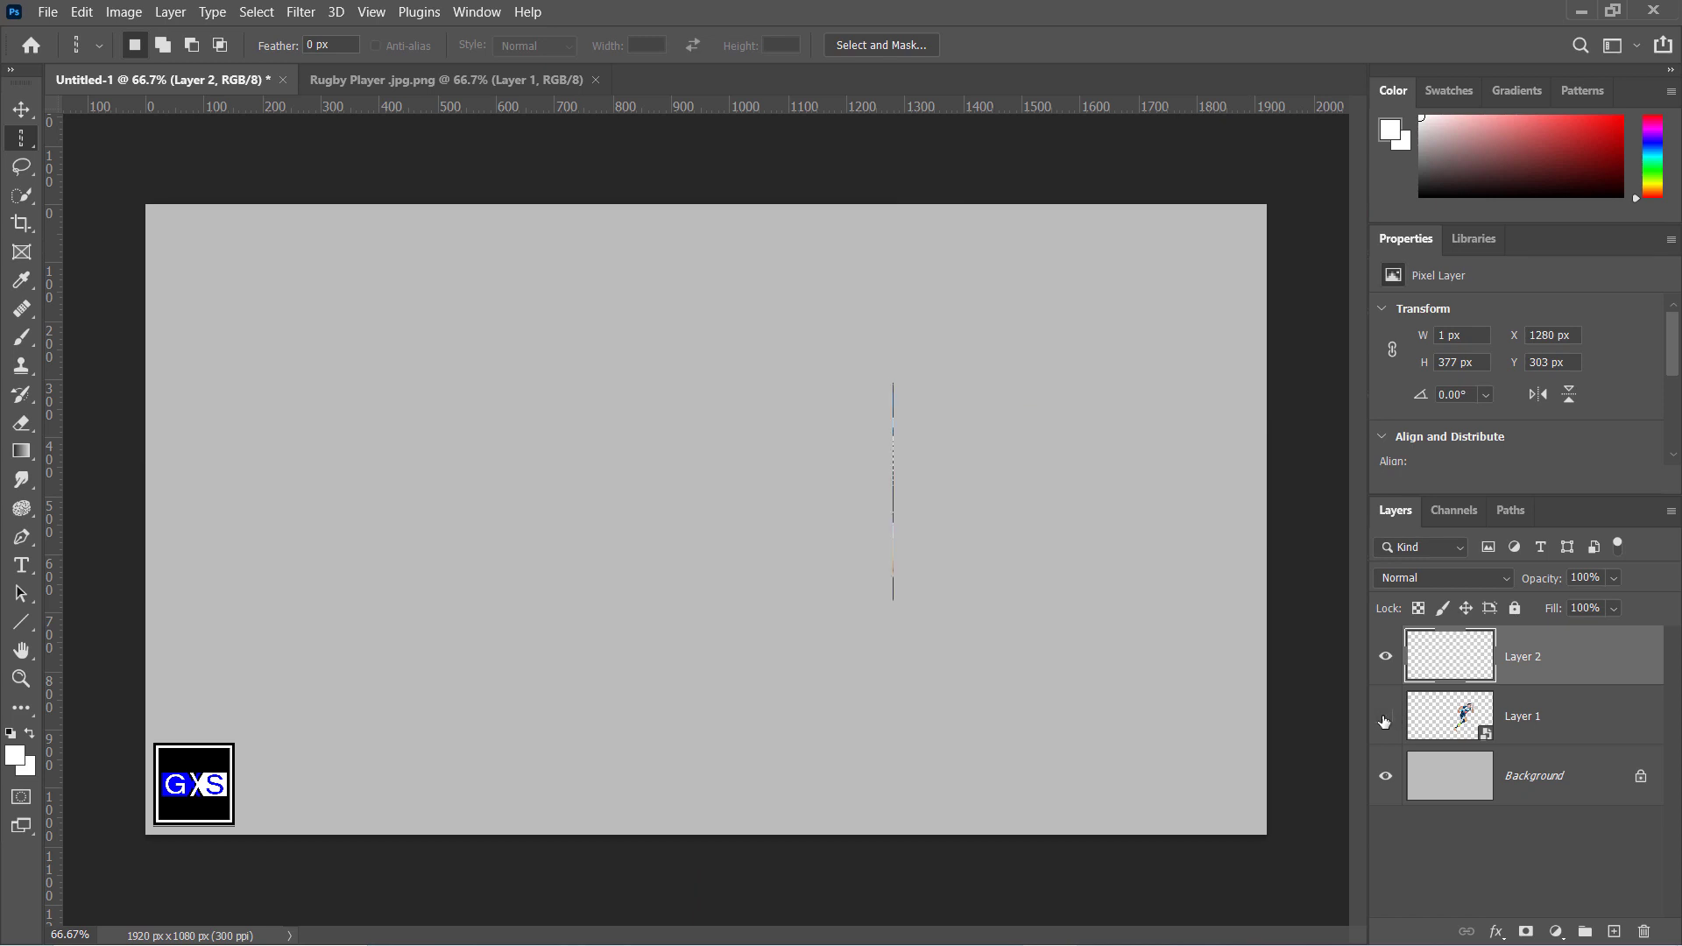
{"action": "left_click", "coordinate": [21, 109]}
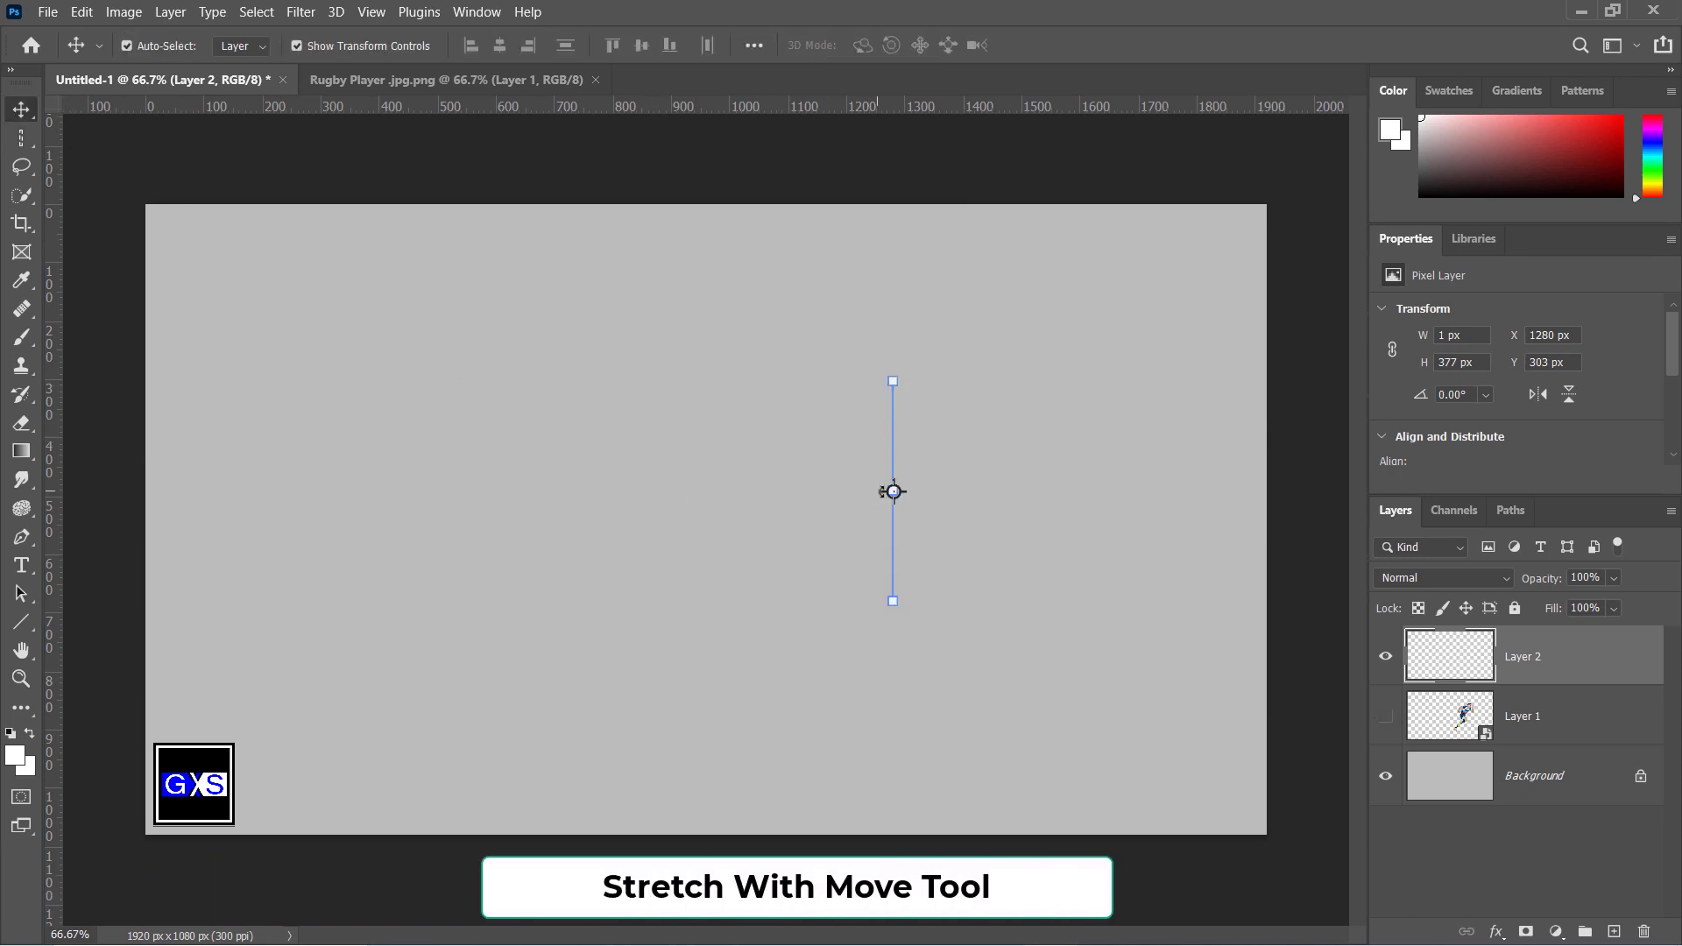
{"action": "left_click_drag", "start_coordinate": [820, 493], "coordinate": [140, 502]}
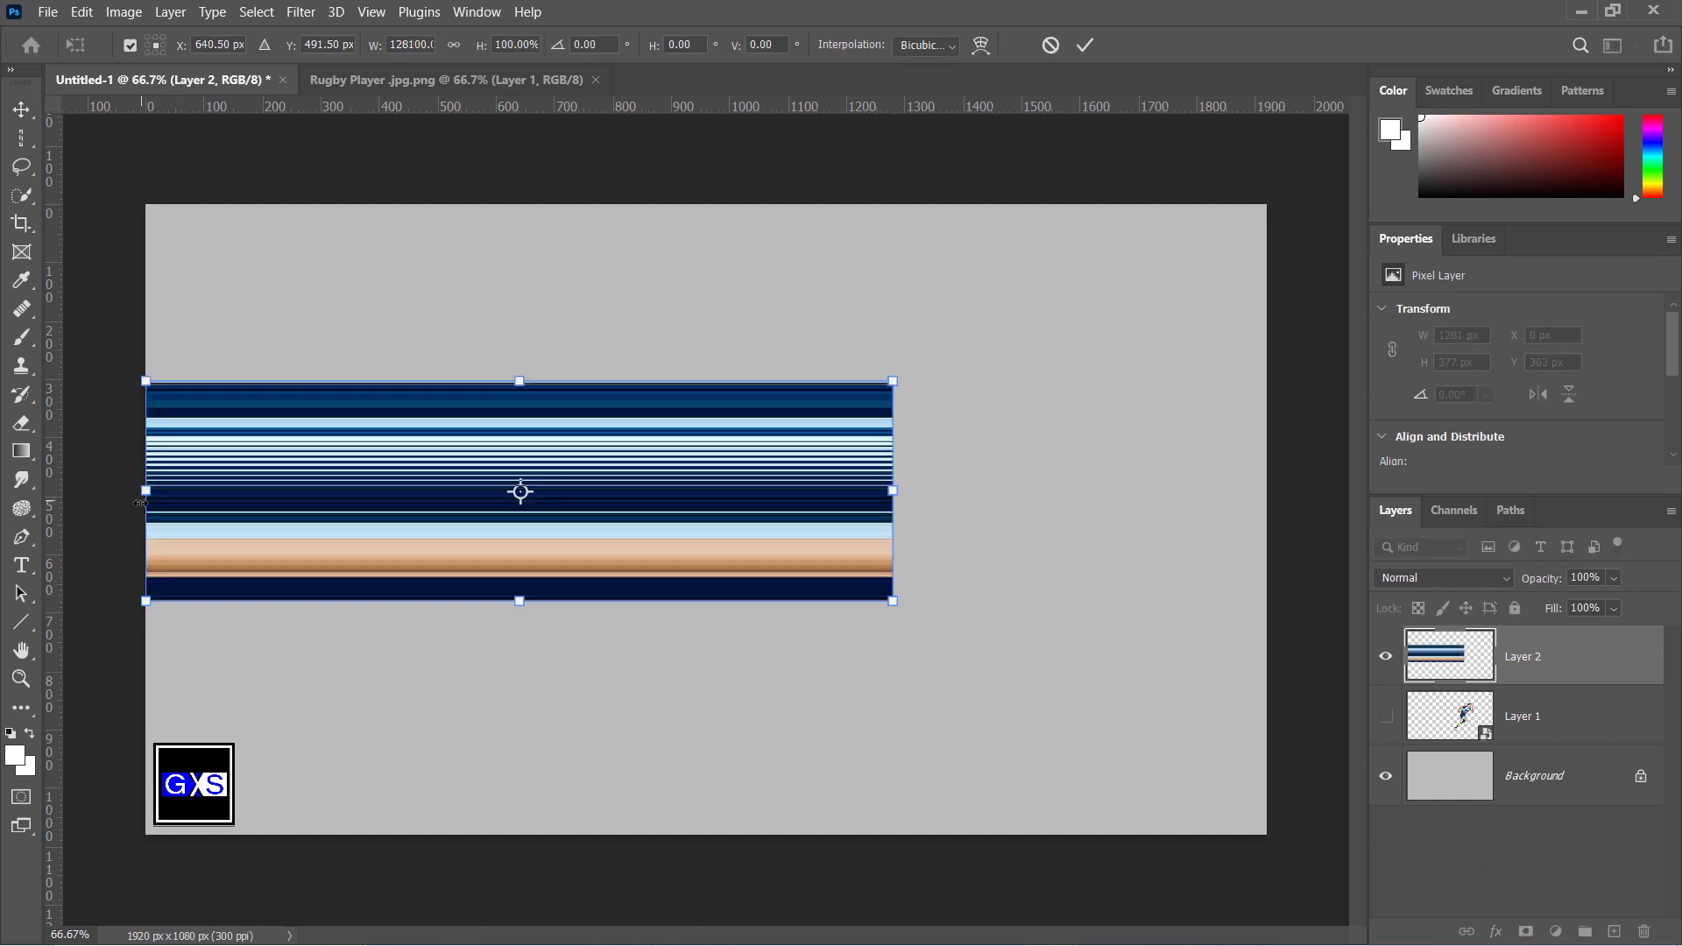
{"action": "key", "text": "Return"}
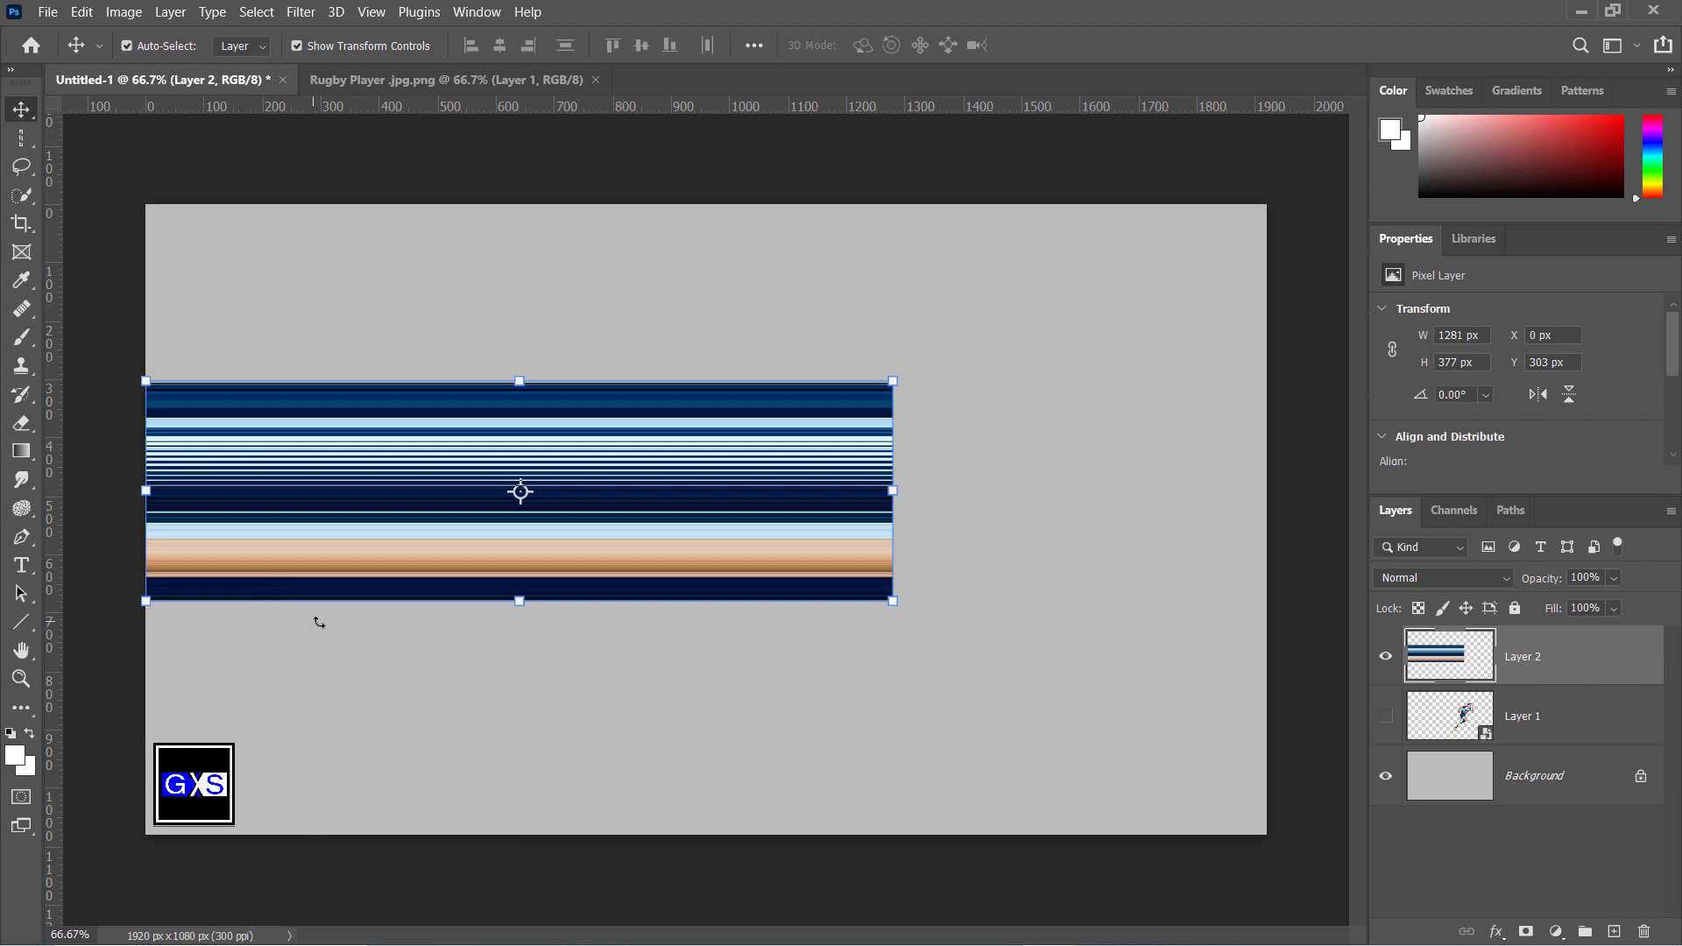
{"action": "left_click", "coordinate": [1386, 716]}
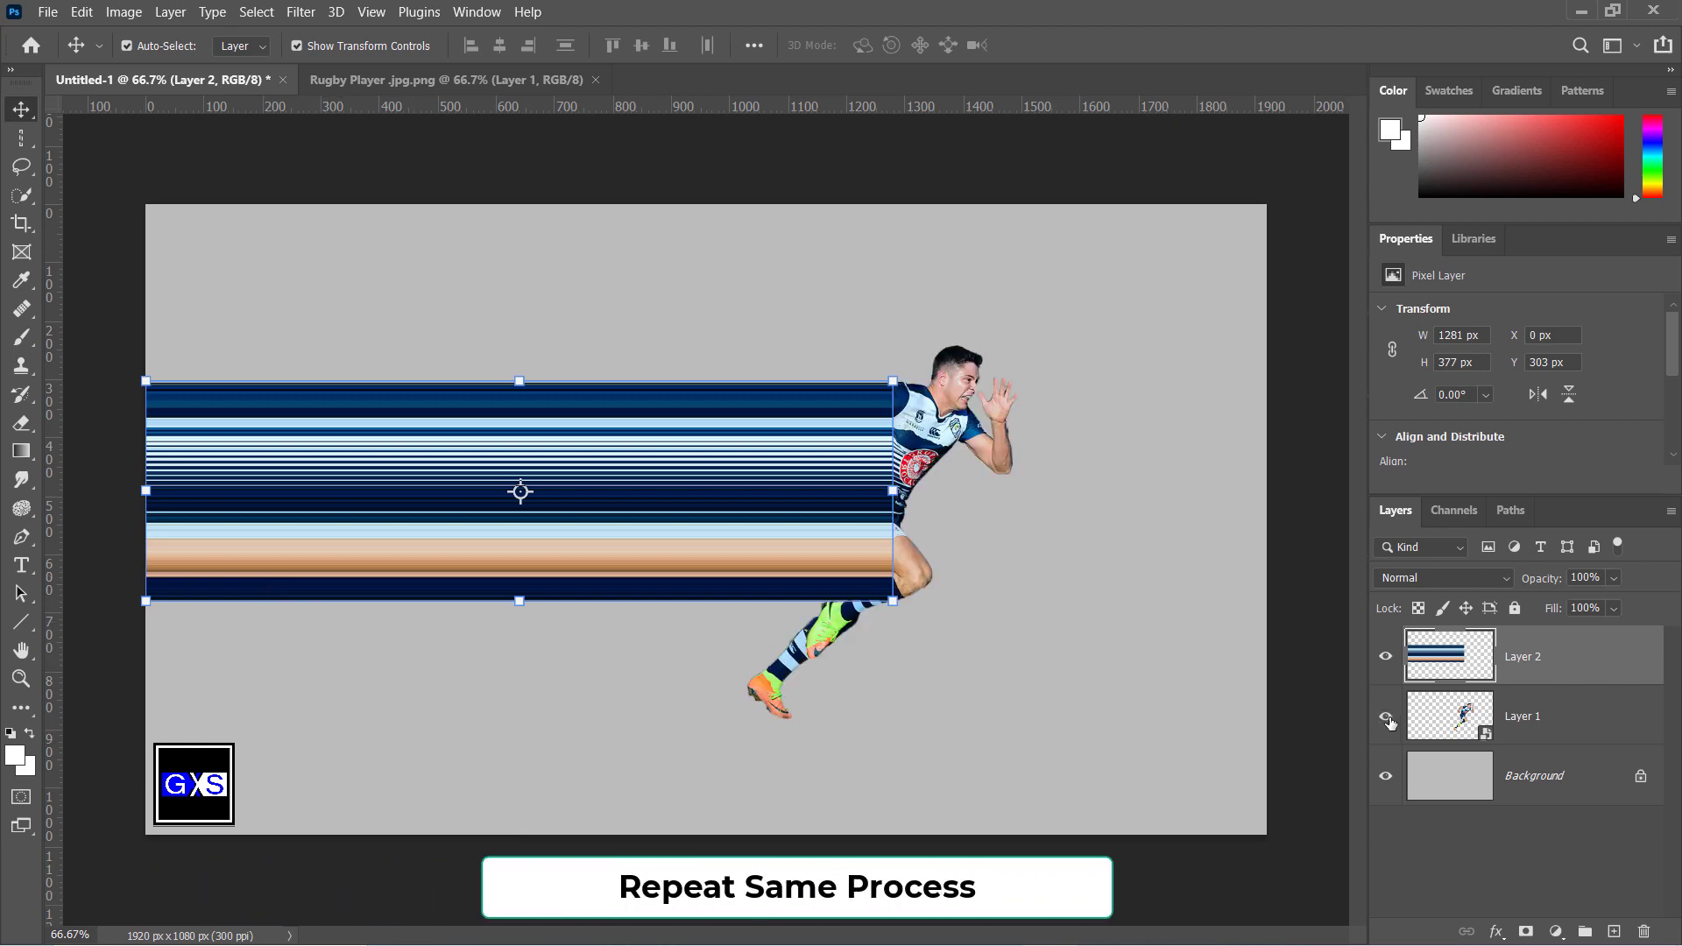
Copy a narrow rectangular strip of the raised green boot from Layer 1 to a new layer and stretch it to the canvas's left edge.
{"action": "left_click", "coordinate": [28, 139]}
{"action": "left_click", "coordinate": [63, 143]}
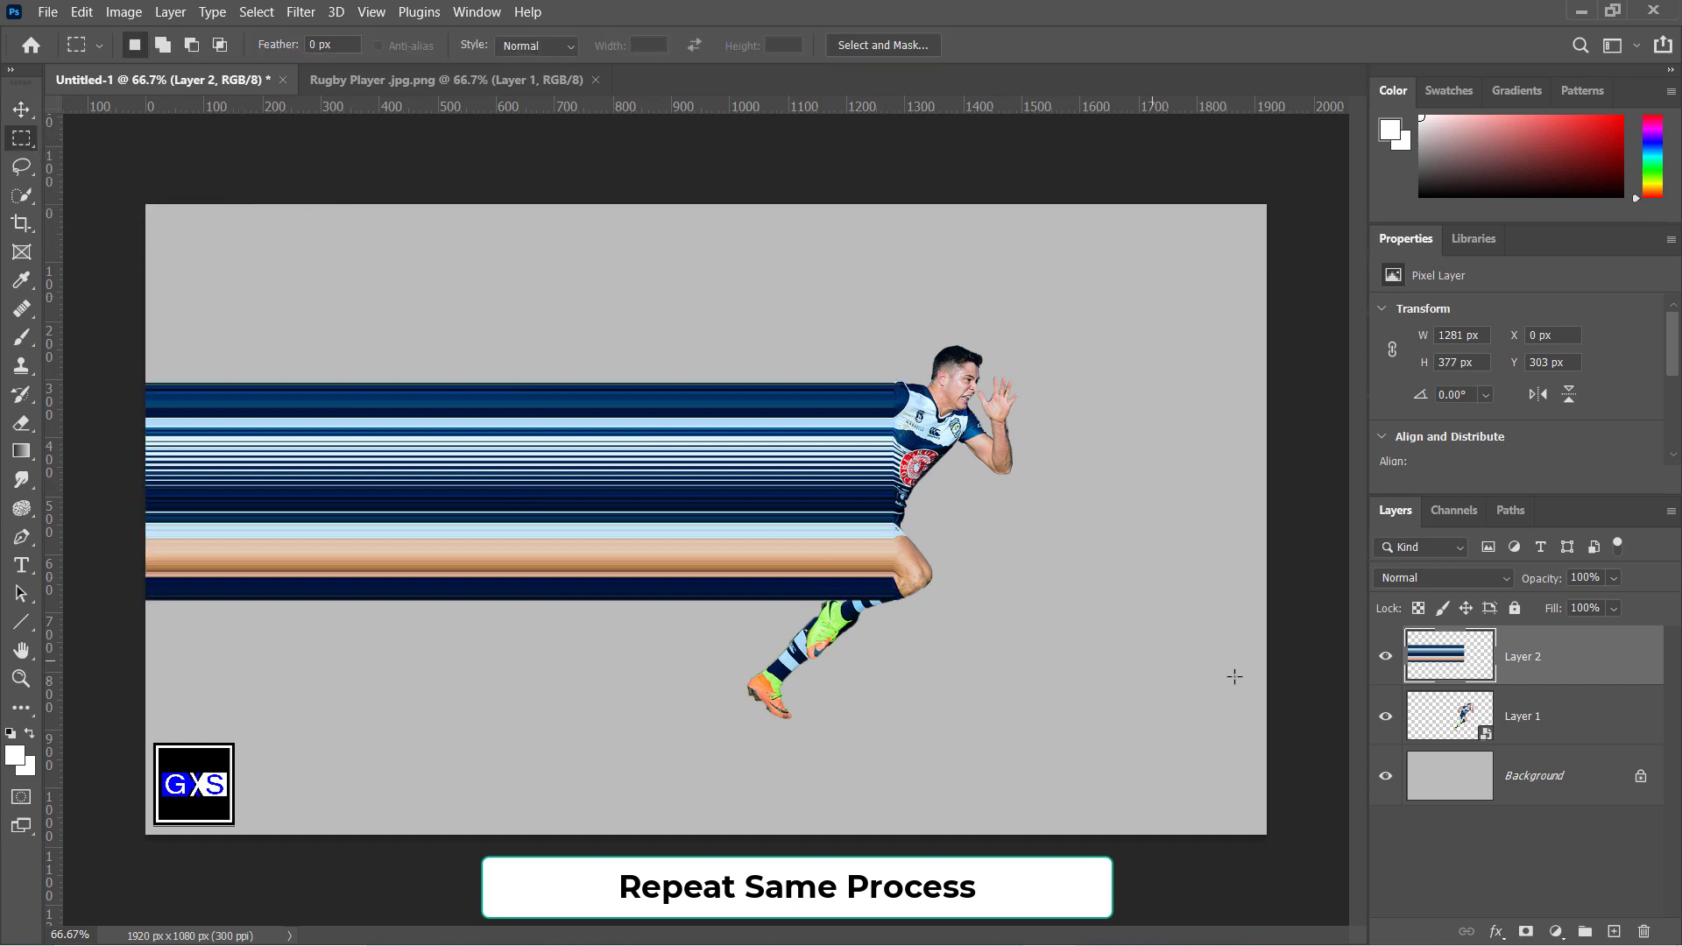
{"action": "left_click", "coordinate": [1434, 706]}
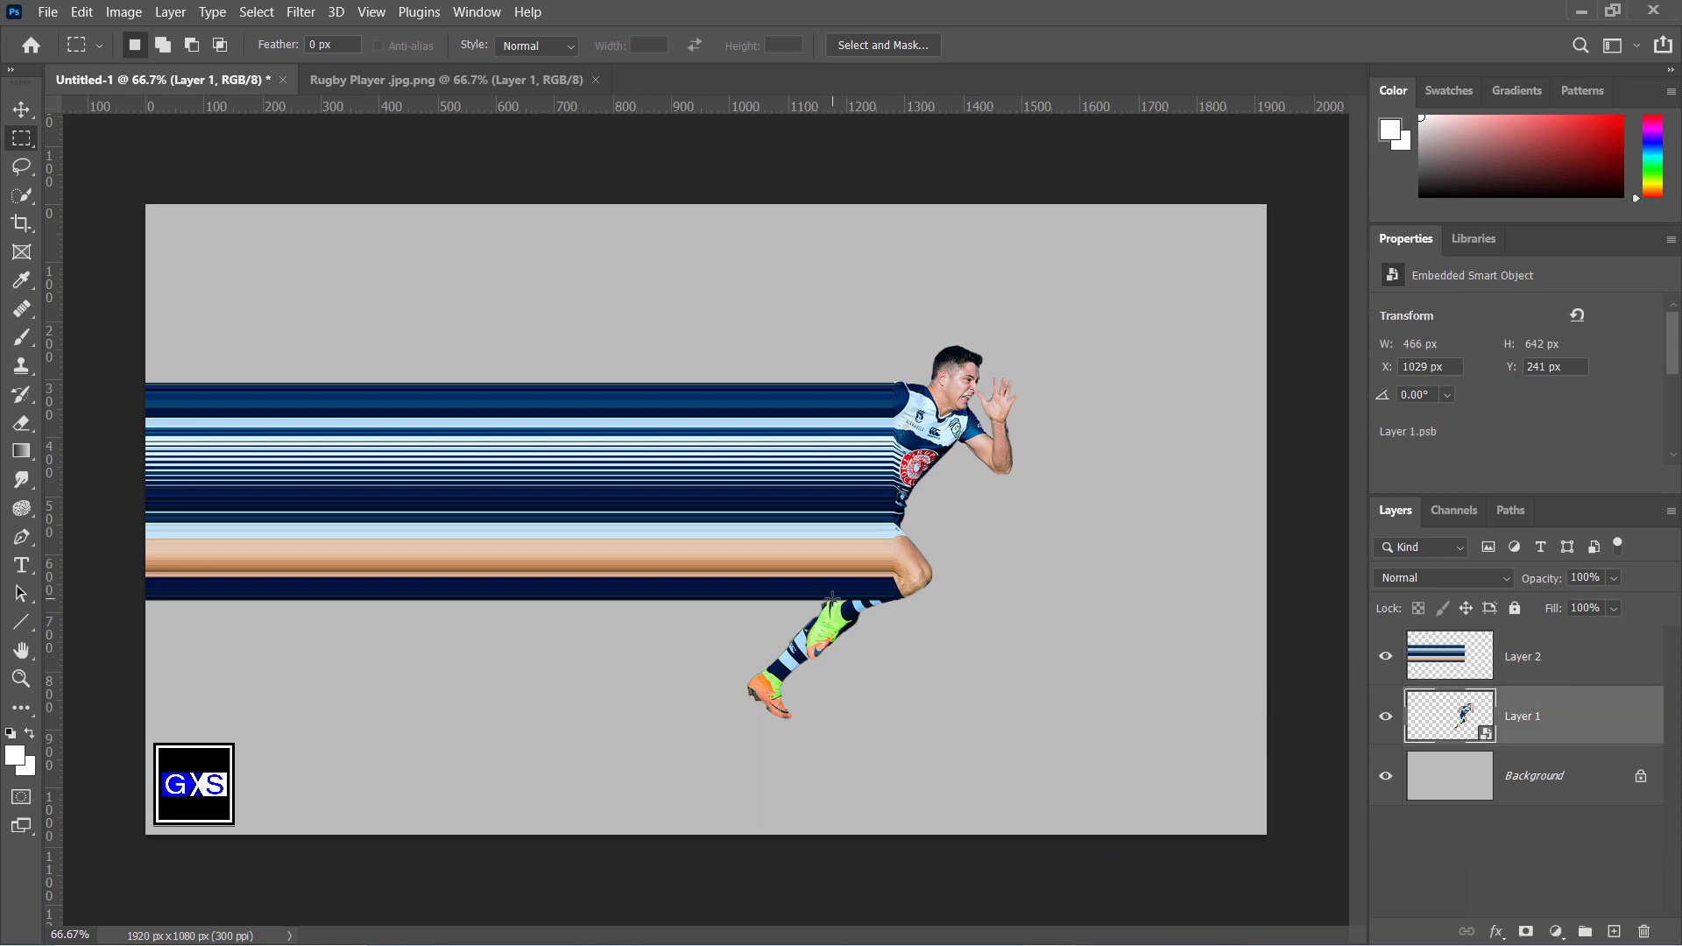
{"action": "left_click_drag", "start_coordinate": [832, 599], "coordinate": [146, 621]}
{"action": "key", "text": "ctrl+j"}
{"action": "left_click", "coordinate": [22, 108]}
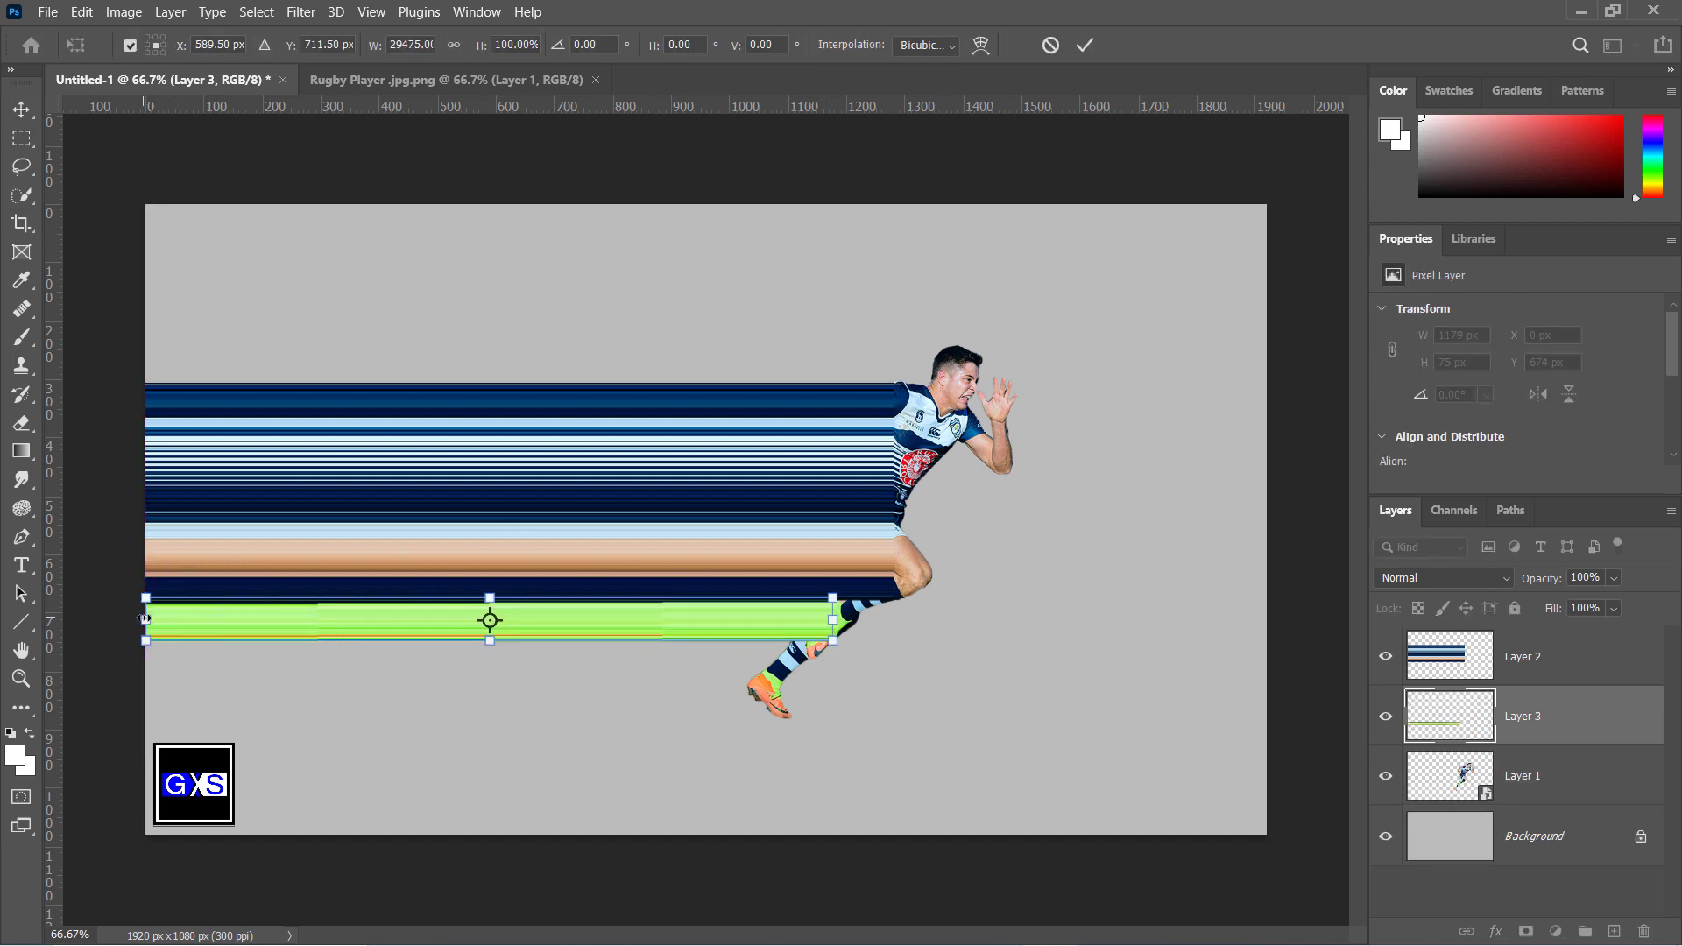
{"action": "key", "text": "Return"}
Copy a thin rectangular strip of the striped sock from Layer 1 to a new layer and stretch it to the canvas's left edge.
{"action": "left_click", "coordinate": [23, 140]}
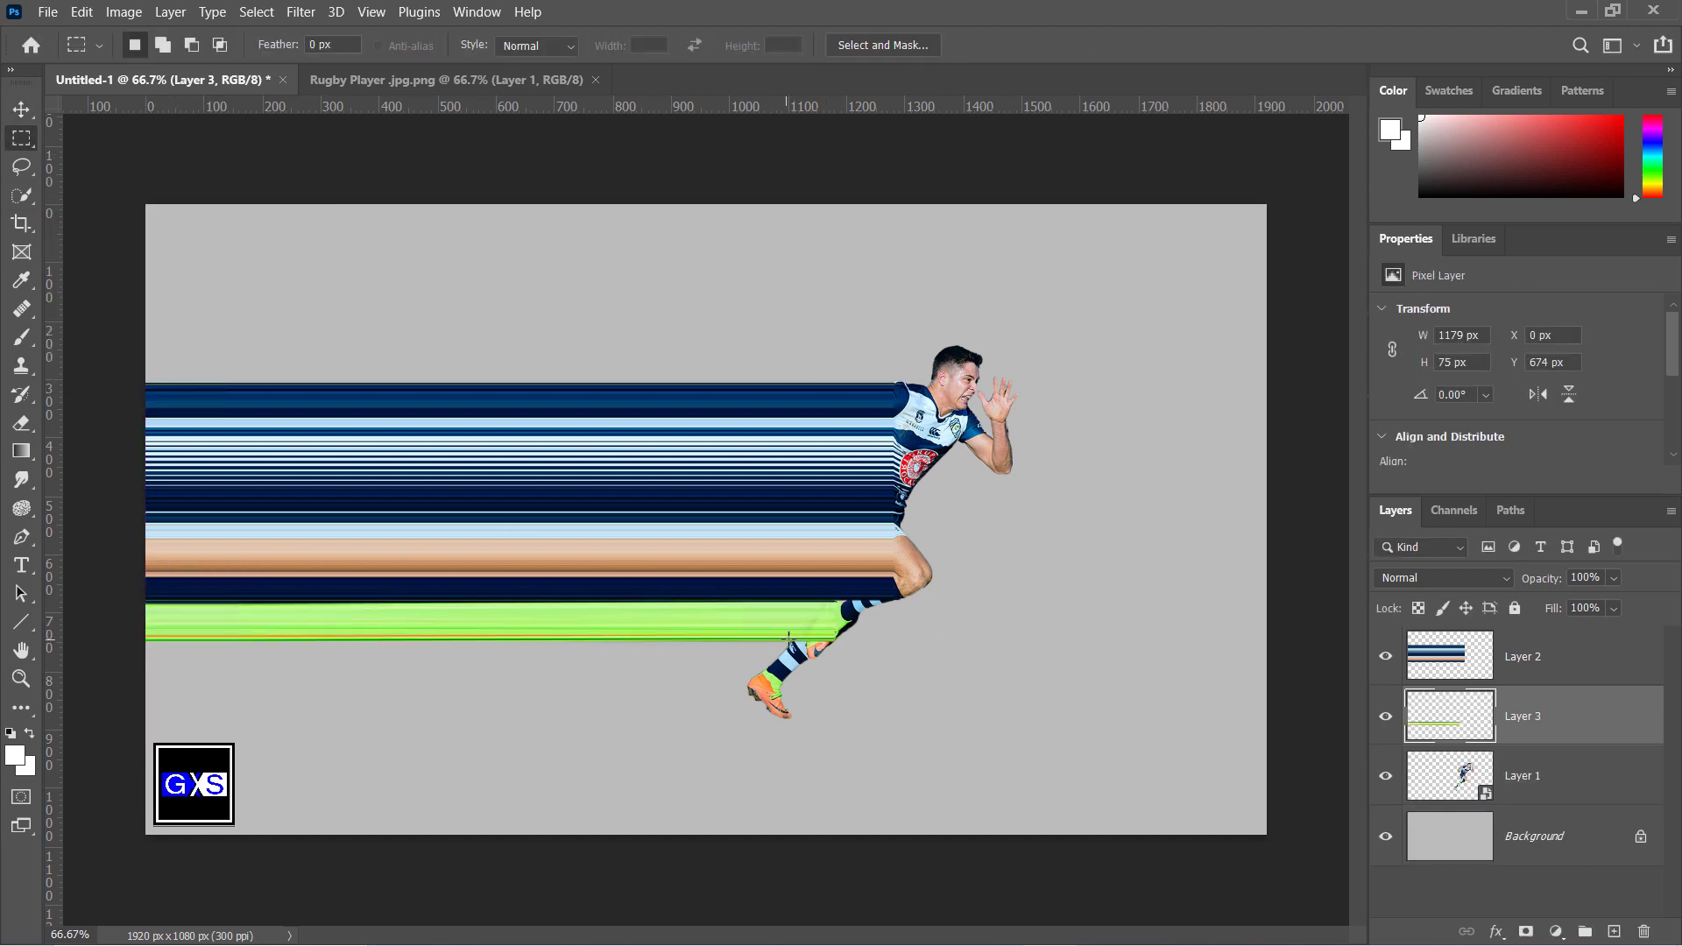
{"action": "left_click_drag", "start_coordinate": [791, 638], "coordinate": [145, 656]}
{"action": "left_click", "coordinate": [1406, 775]}
{"action": "key", "text": "ctrl+j"}
{"action": "key", "text": "ctrl+t"}
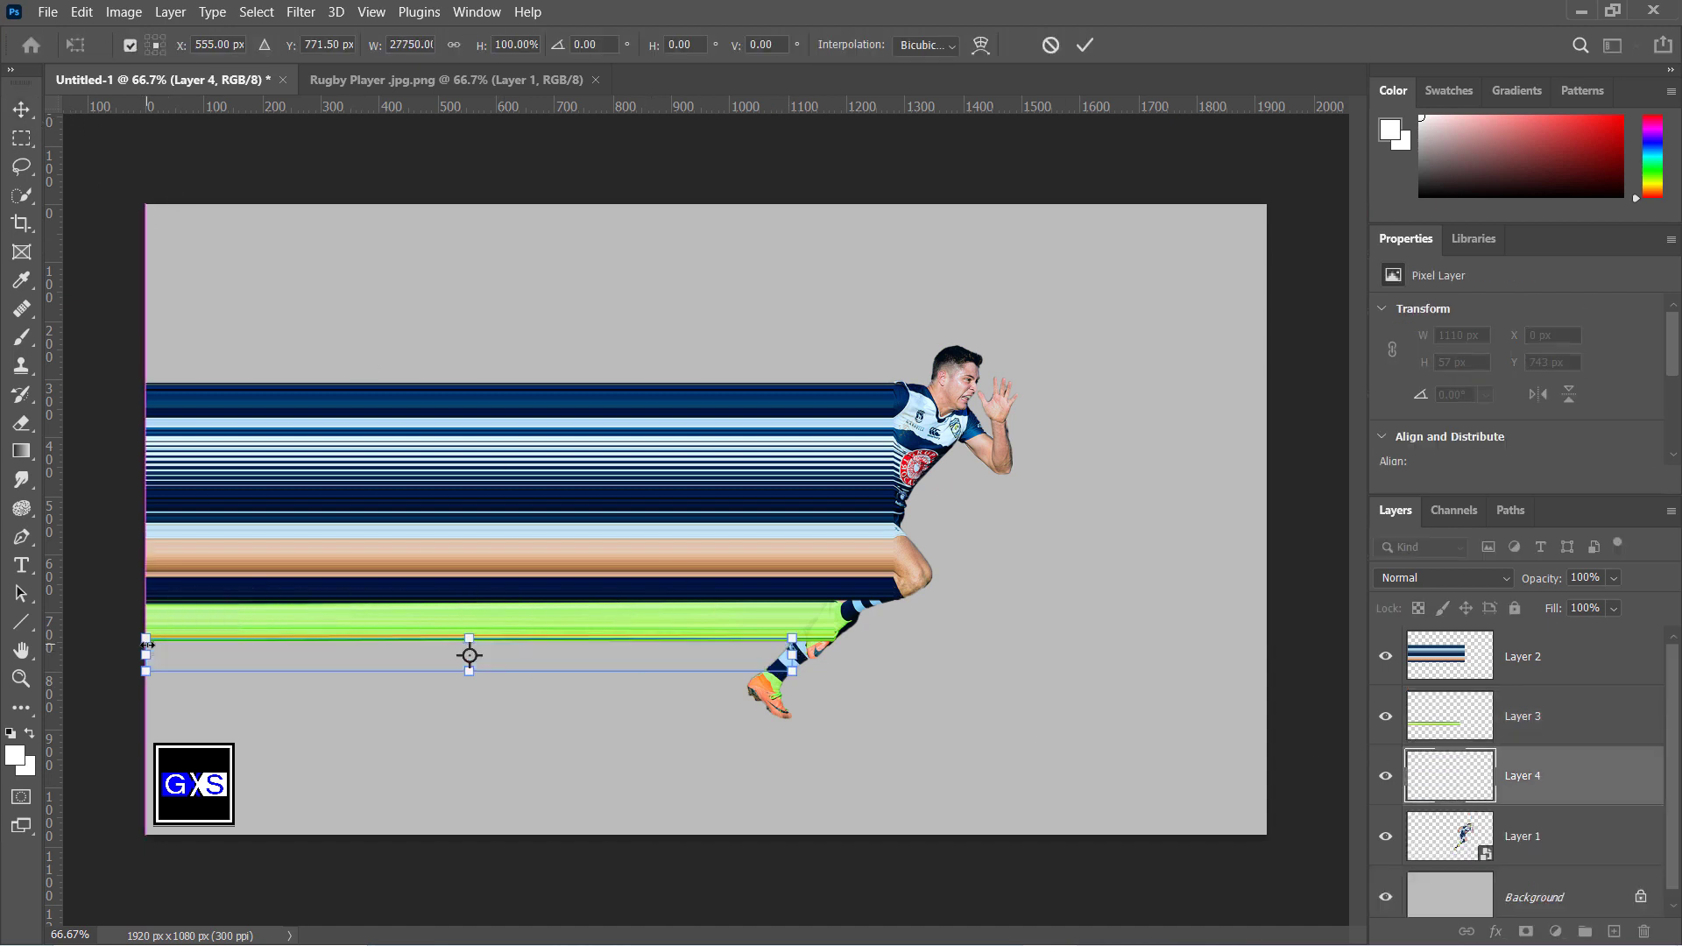
Copy a 4 px wide strip of the rear orange boot from Layer 1 to a new layer and stretch it past the canvas's left edge.
{"action": "left_click", "coordinate": [24, 140]}
{"action": "left_click_drag", "start_coordinate": [776, 671], "coordinate": [779, 718]}
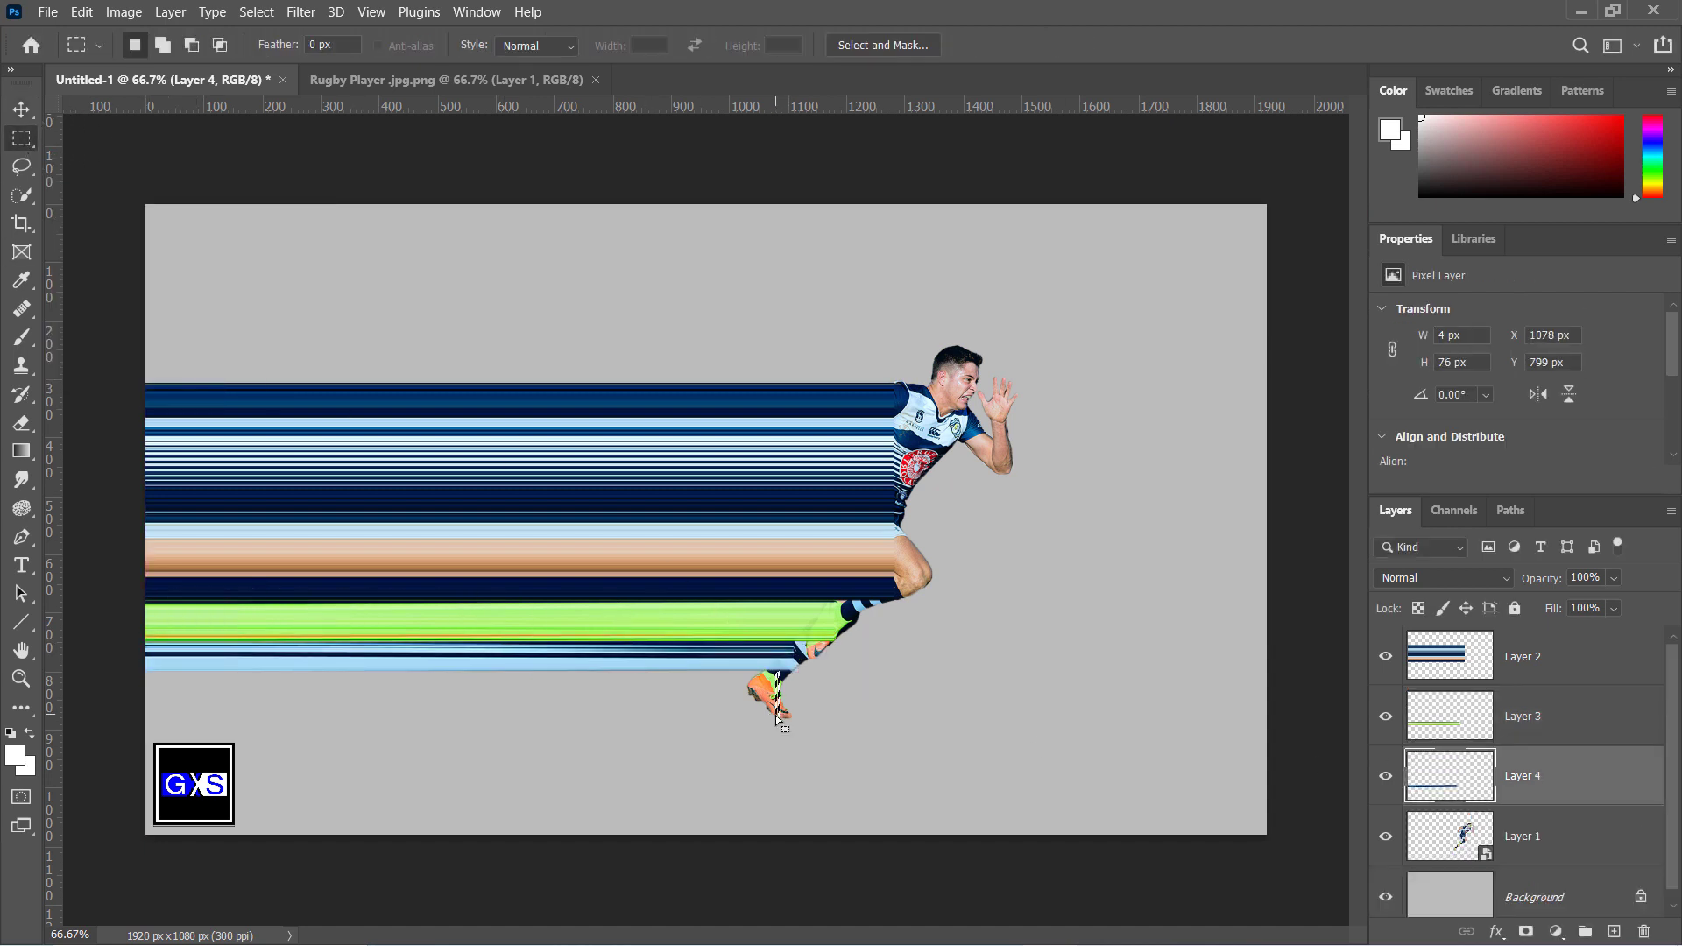
{"action": "left_click", "coordinate": [1465, 836]}
{"action": "key", "text": "ctrl+j"}
{"action": "key", "text": "v"}
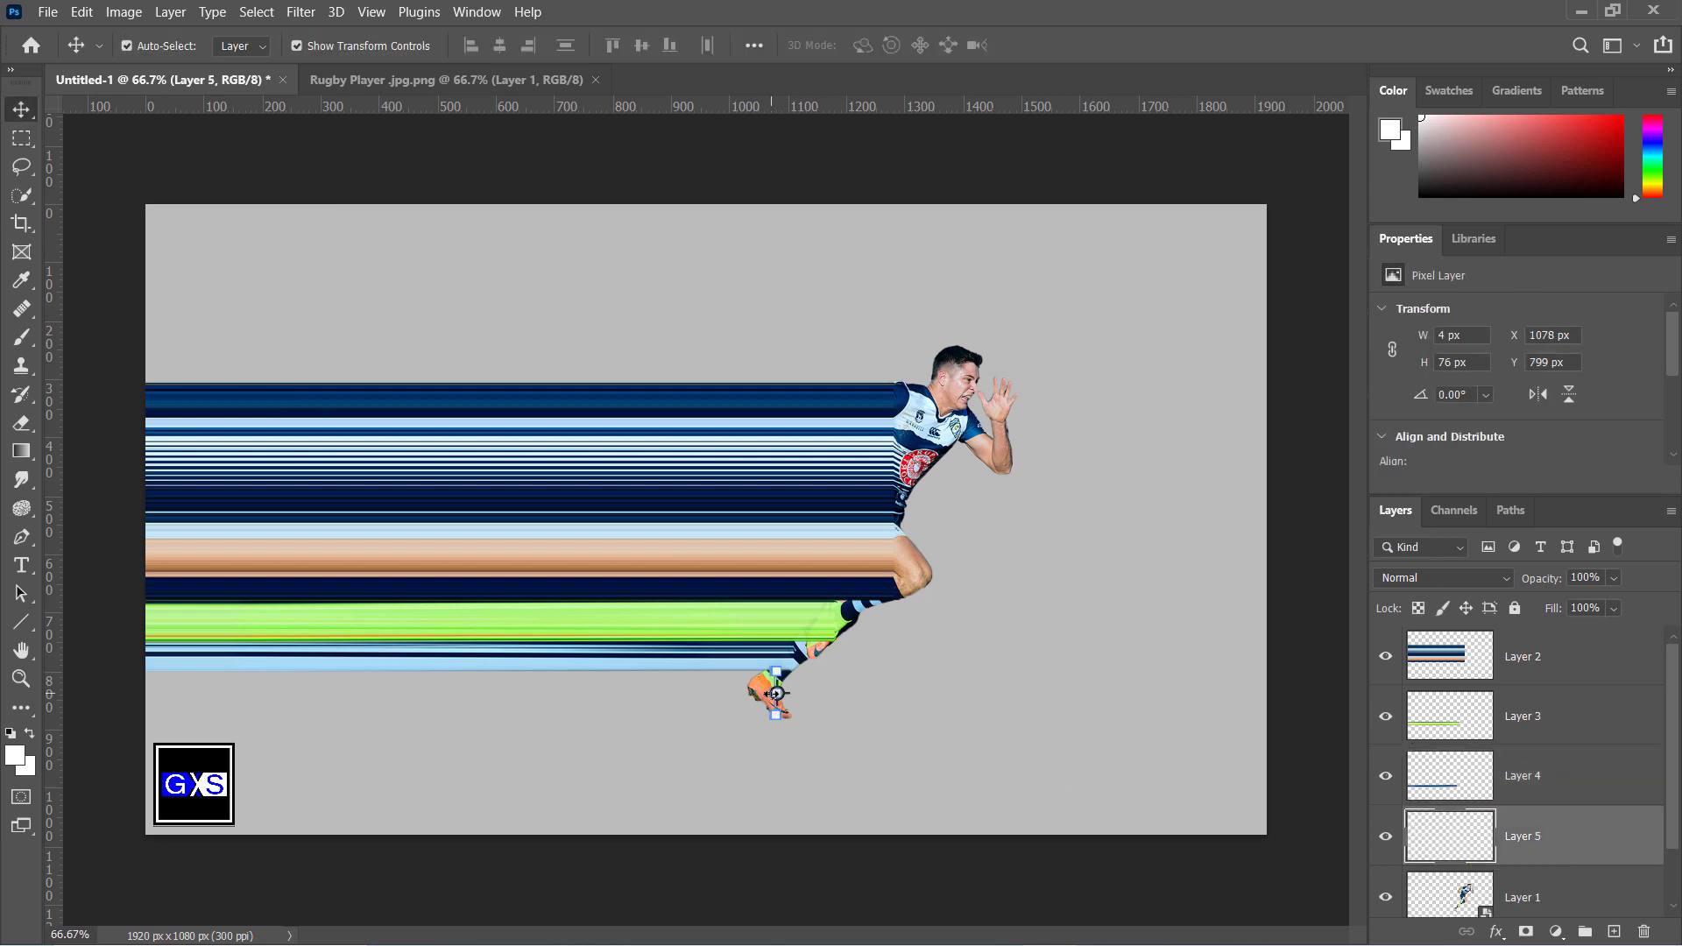
{"action": "key", "text": "ctrl+t"}
{"action": "left_click_drag", "start_coordinate": [772, 693], "coordinate": [117, 694]}
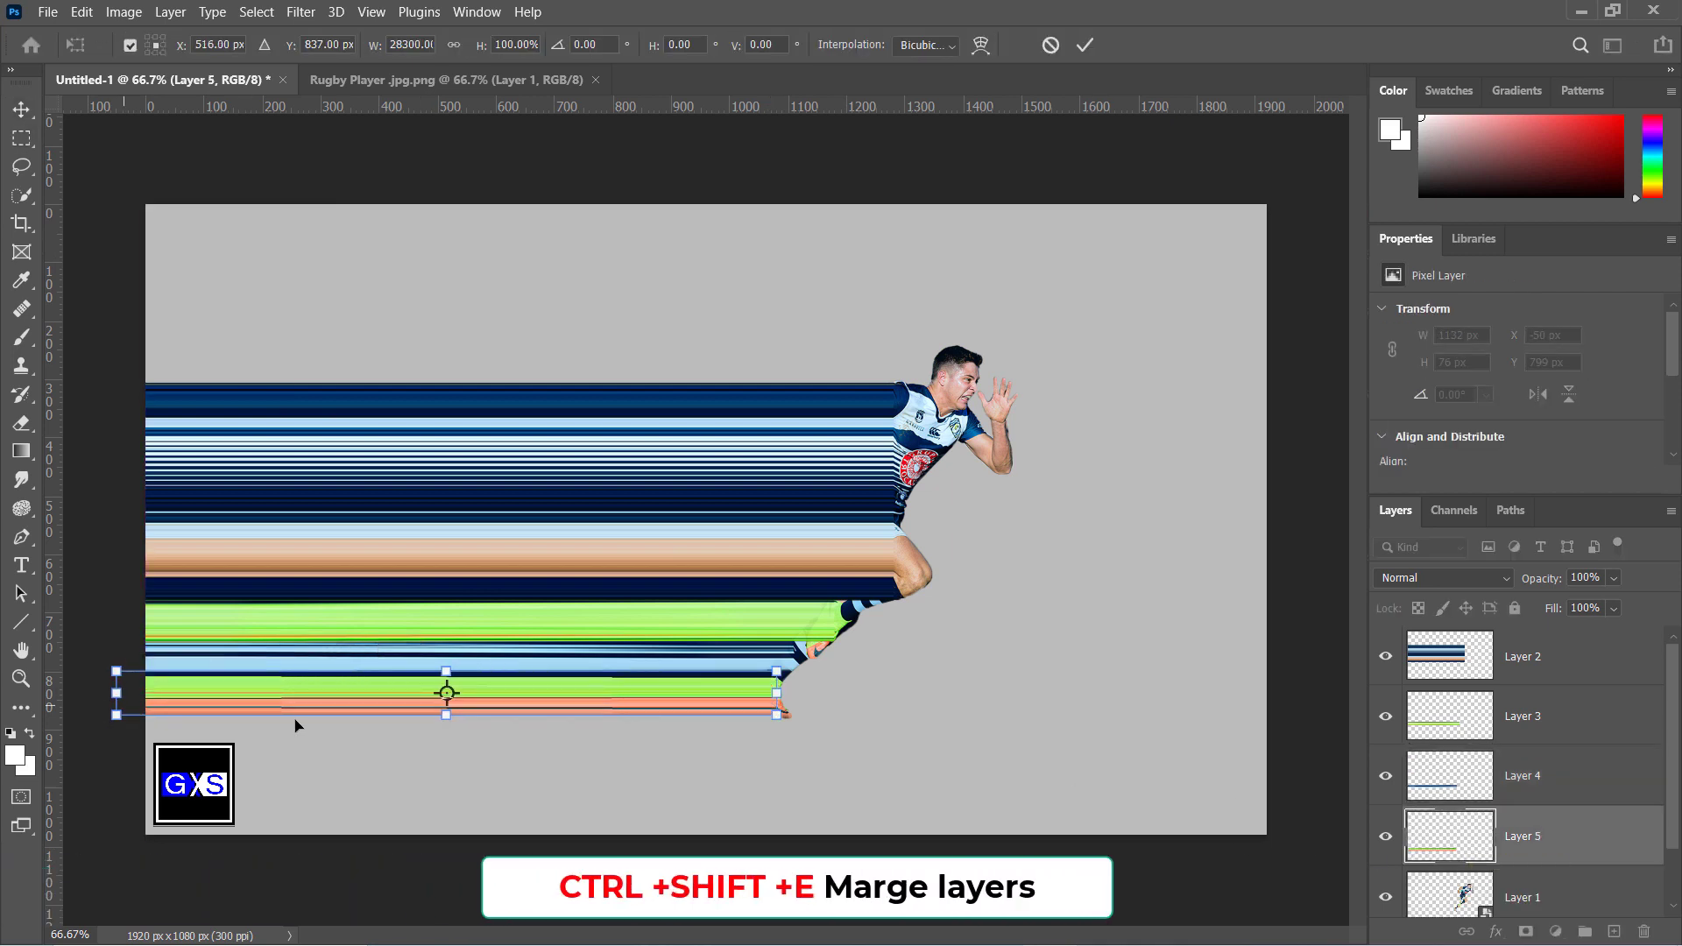
{"action": "key", "text": "Return"}
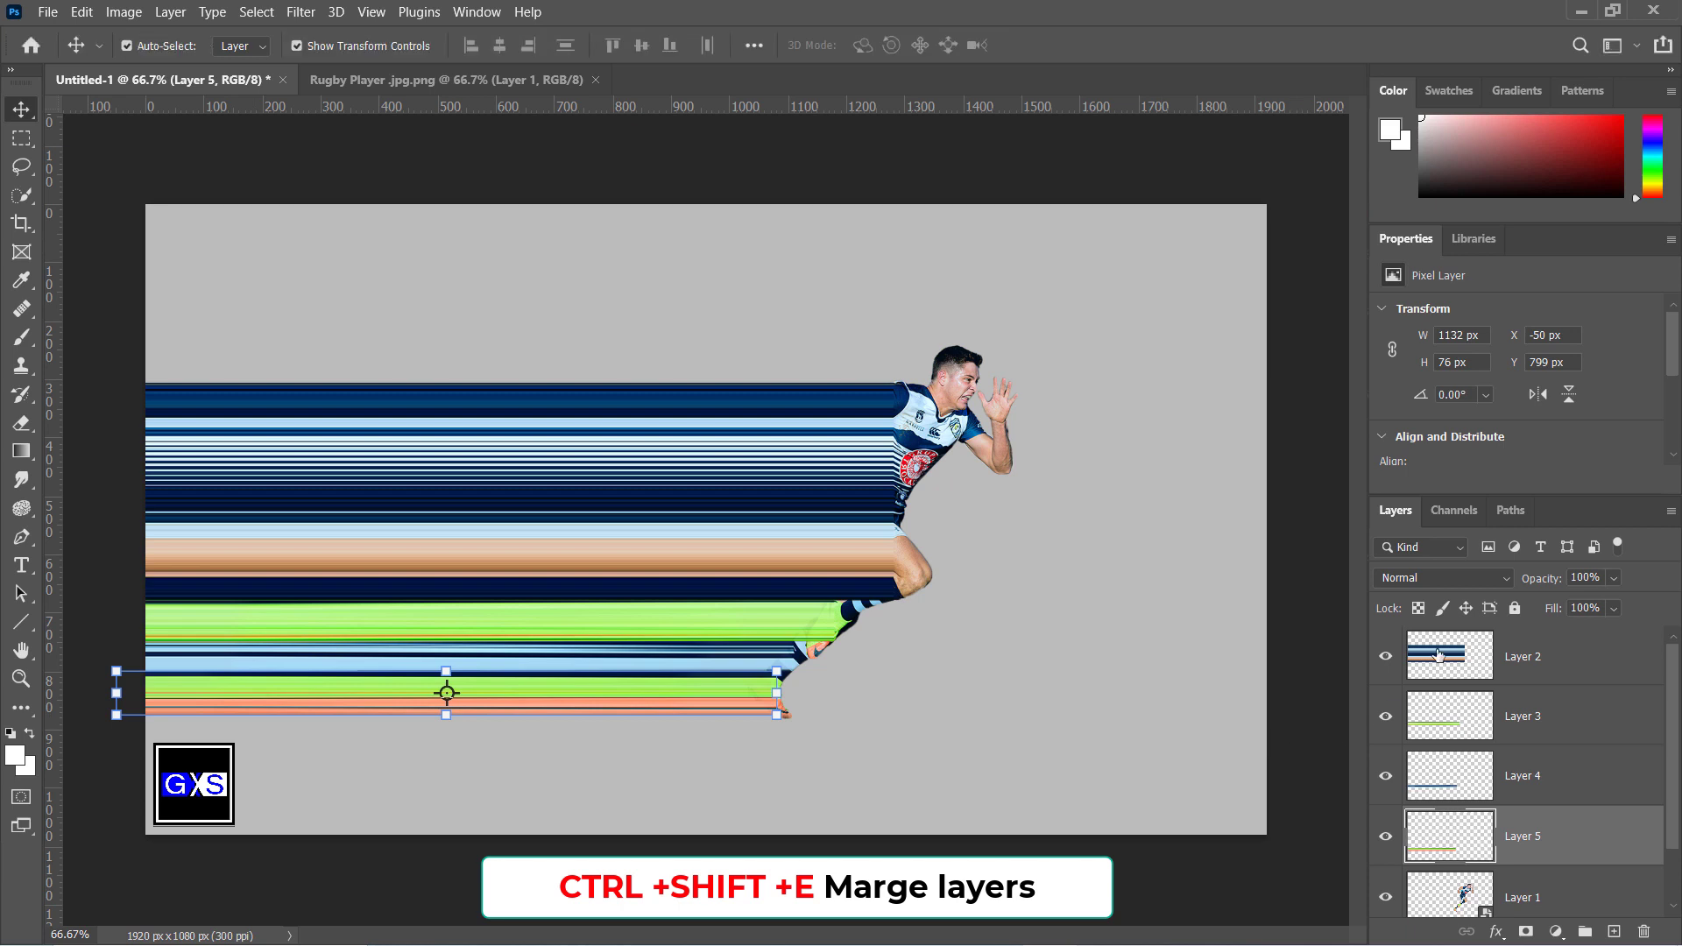
Merge the four stretched strip layers, Layer 2 to Layer 5, and place the merged layer beneath the player layer.
{"action": "left_click", "coordinate": [1438, 656]}
{"action": "left_click", "coordinate": [1447, 839], "text": "shift"}
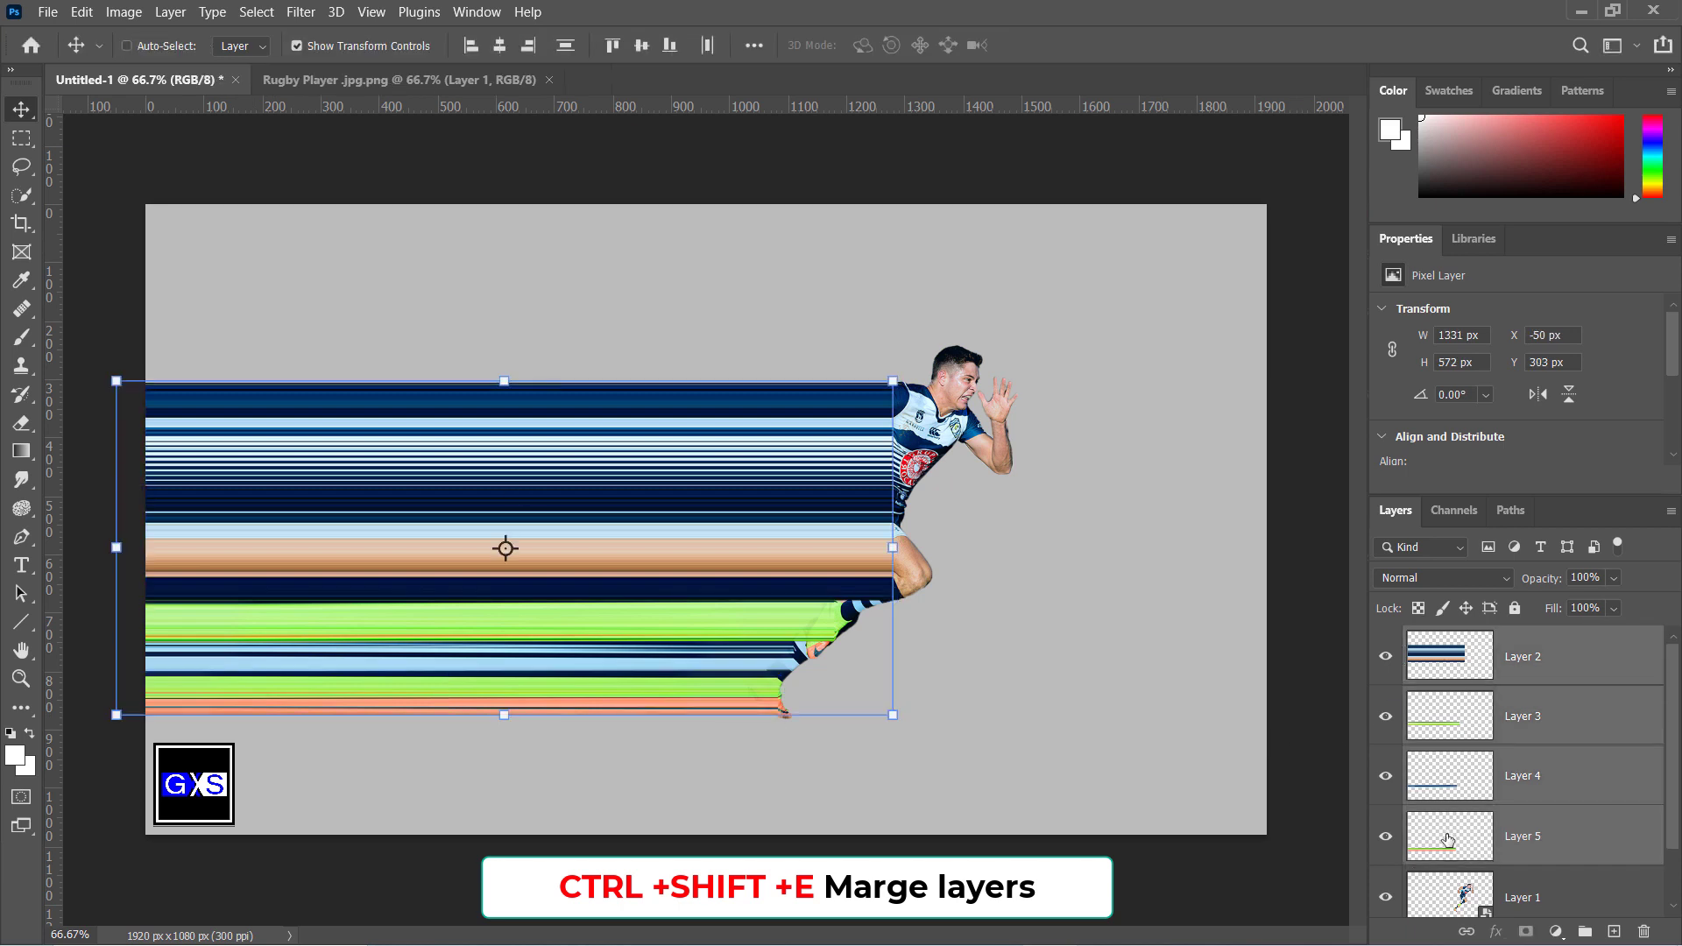
{"action": "key", "text": "ctrl+e"}
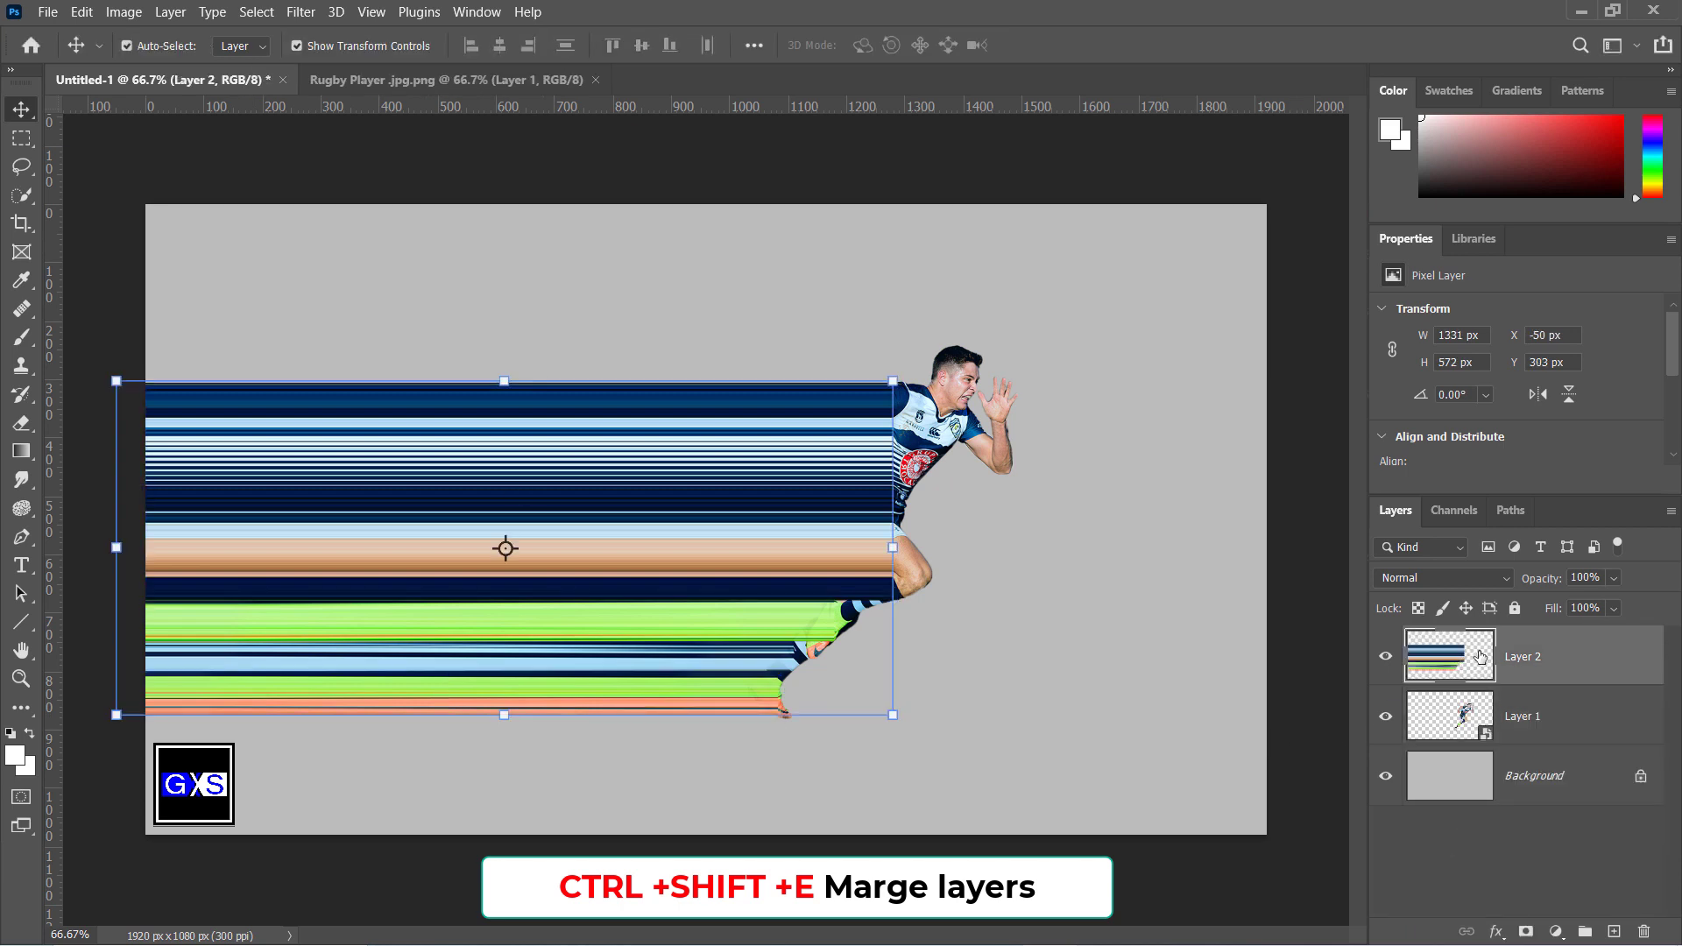
{"action": "left_click_drag", "start_coordinate": [1479, 657], "coordinate": [1492, 722]}
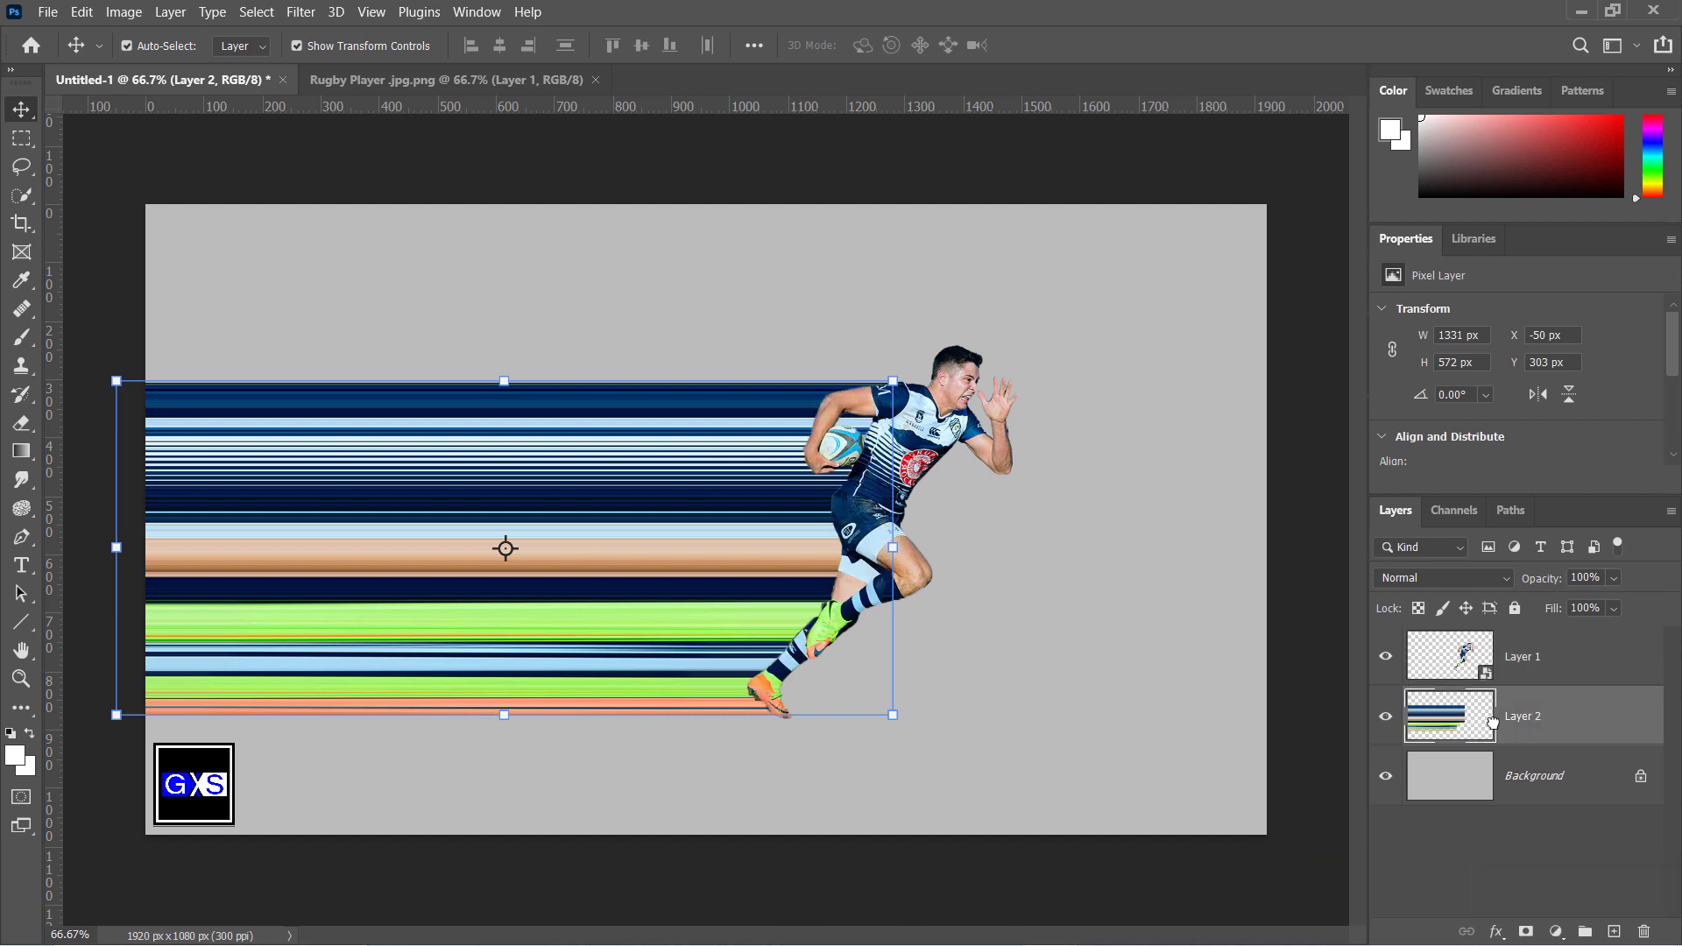
{"action": "left_click", "coordinate": [1207, 670]}
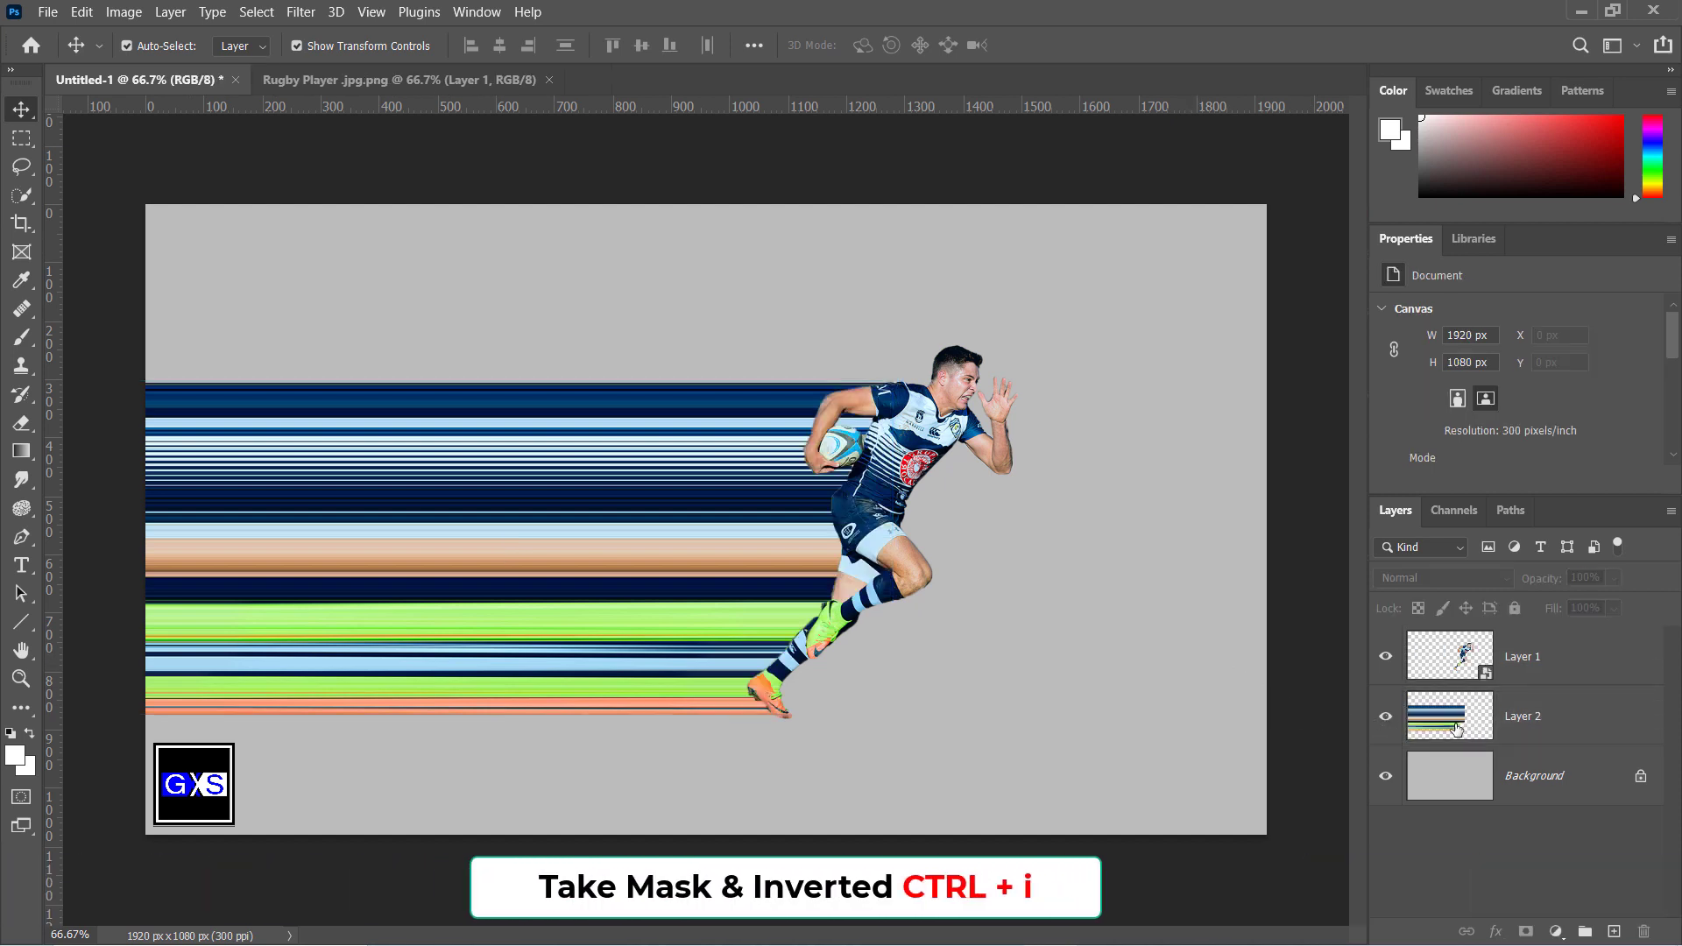
Add a layer mask to the merged streaks layer and invert the mask to black.
{"action": "left_click", "coordinate": [1457, 729]}
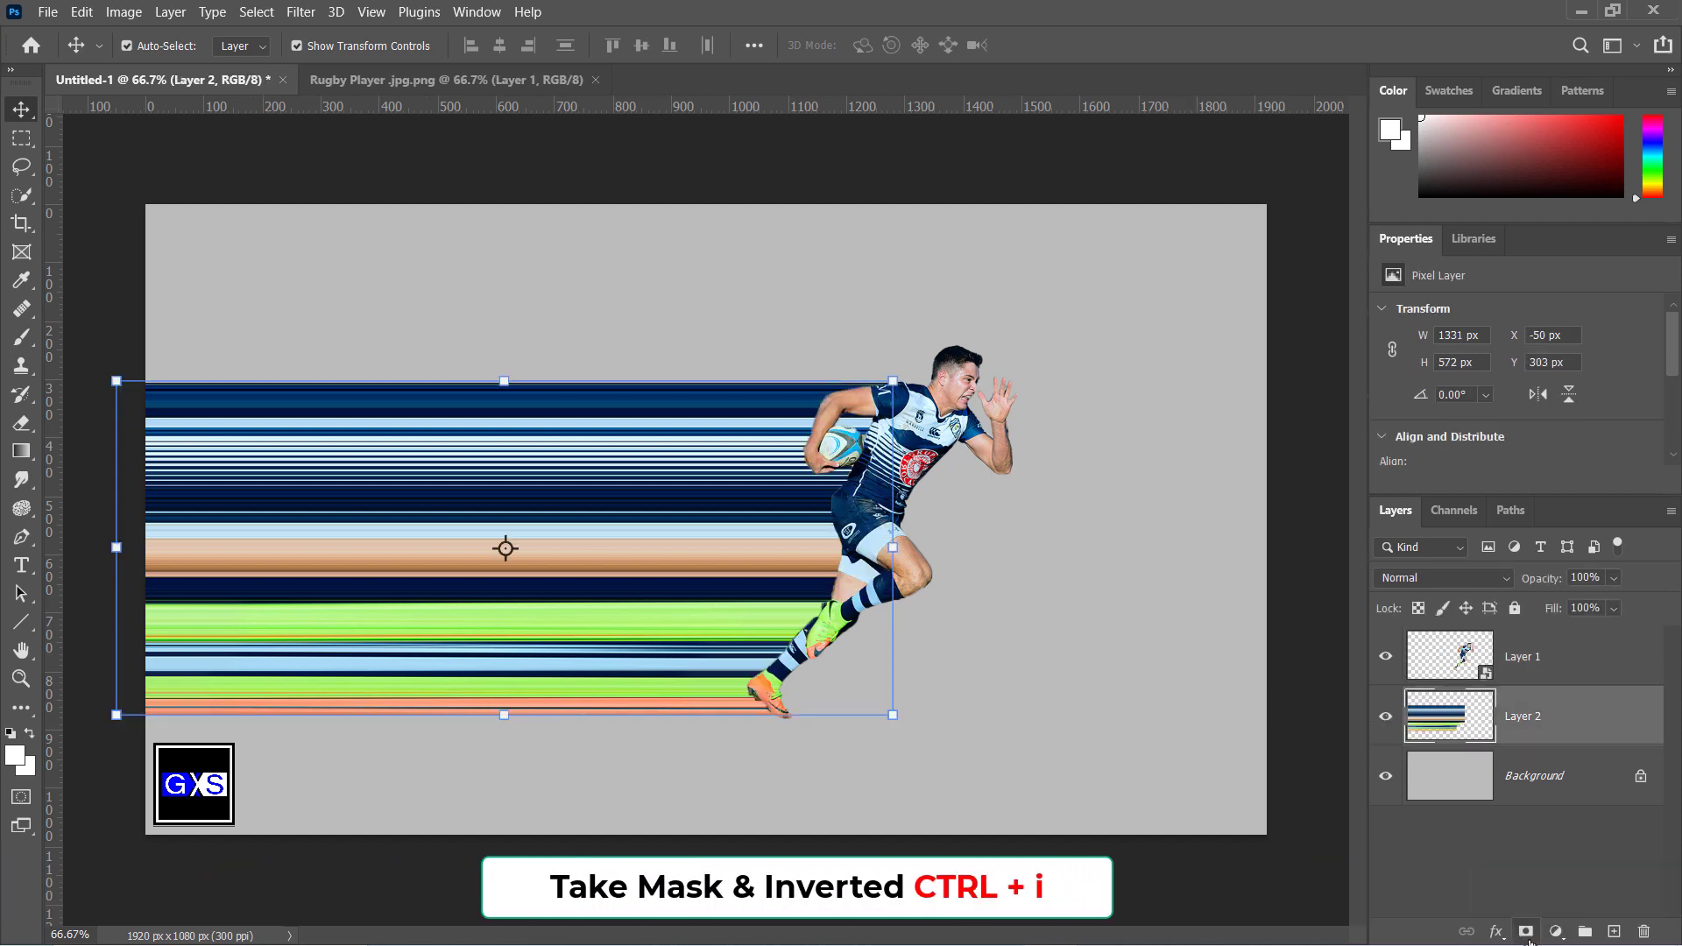
{"action": "left_click", "coordinate": [1526, 933]}
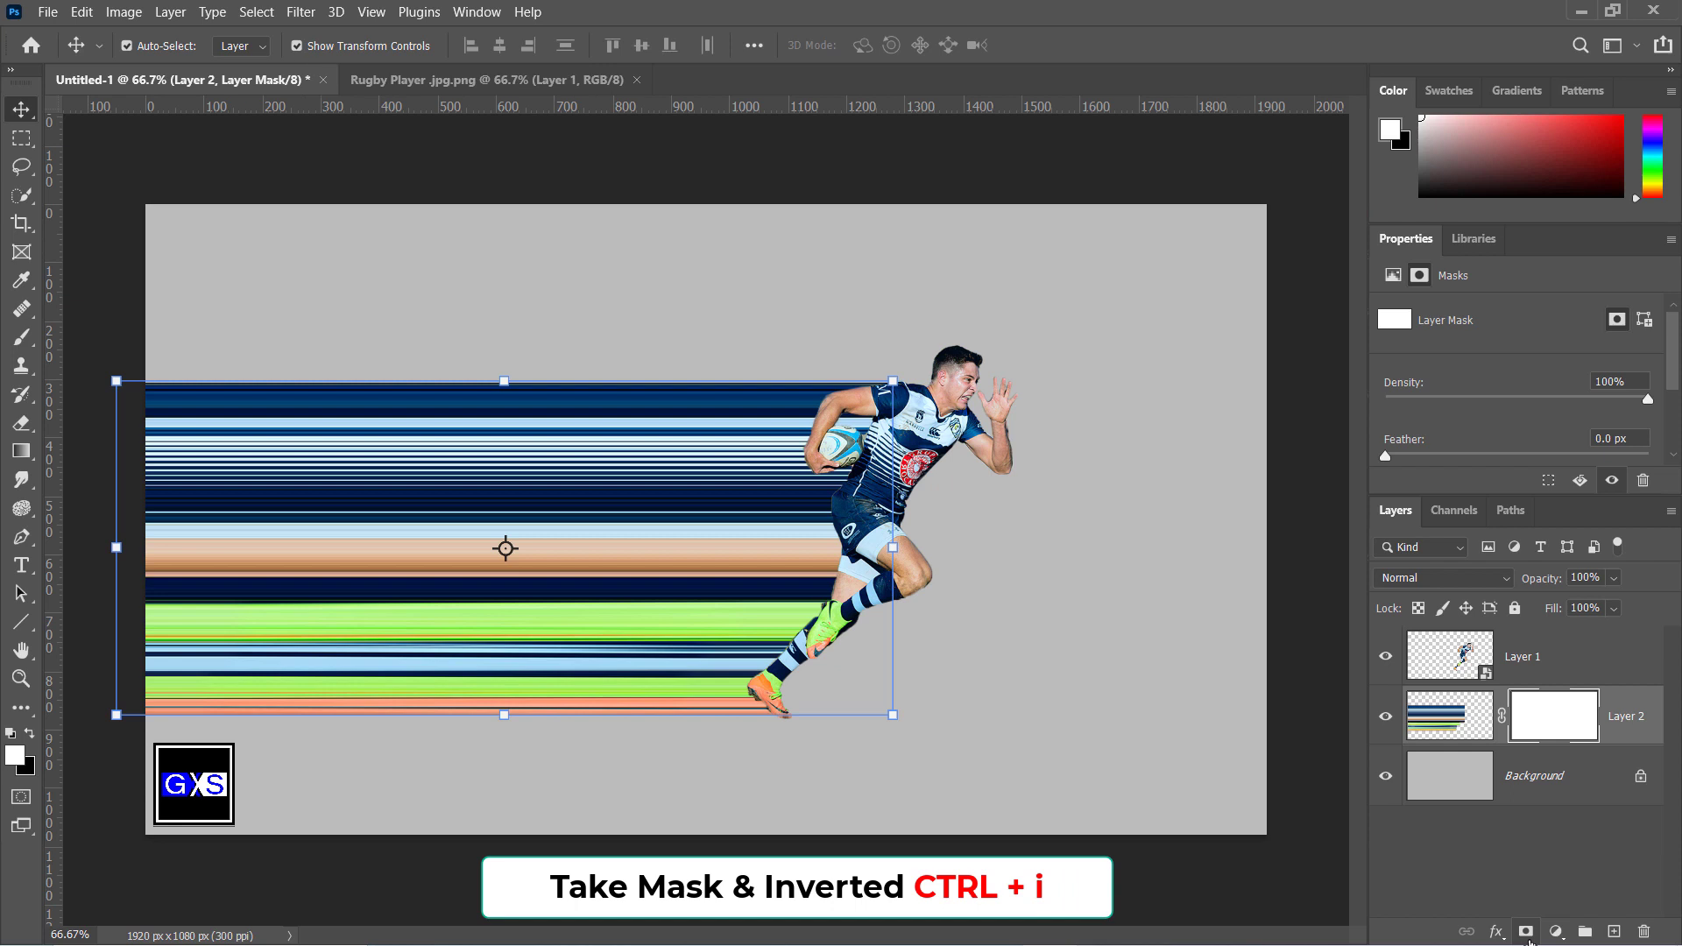
{"action": "key", "text": "ctrl+i"}
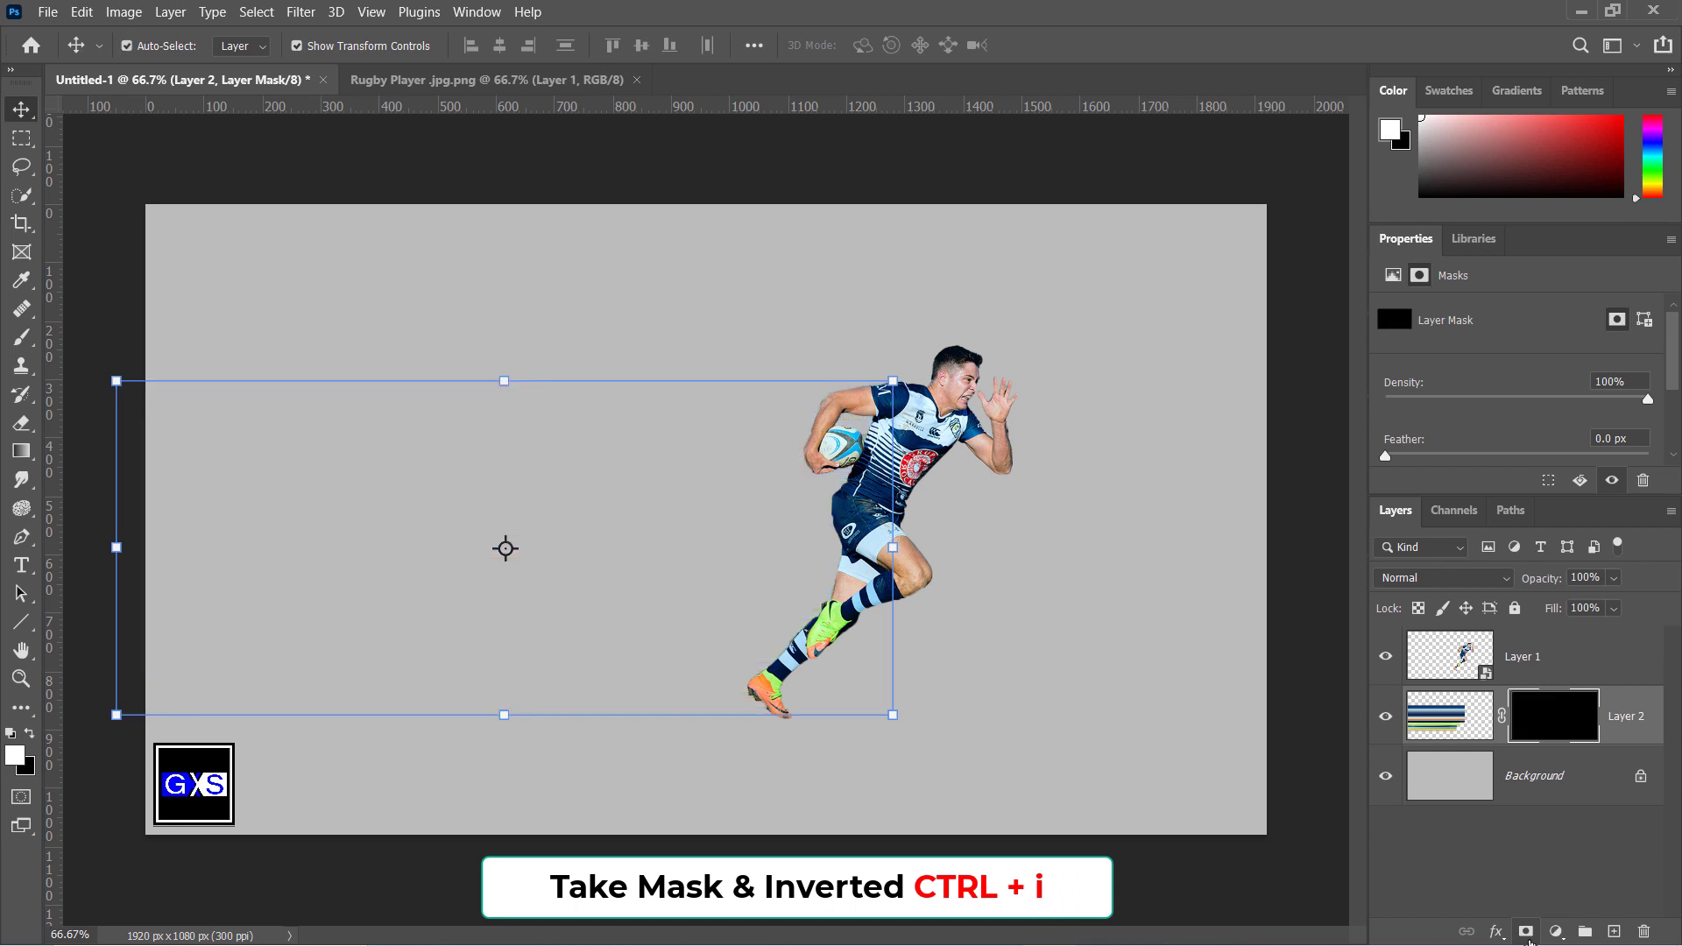
Paint white on the streaks' mask behind the player with a 1000 px Soft Round brush, fading the streaks' far ends.
{"action": "left_click", "coordinate": [24, 337]}
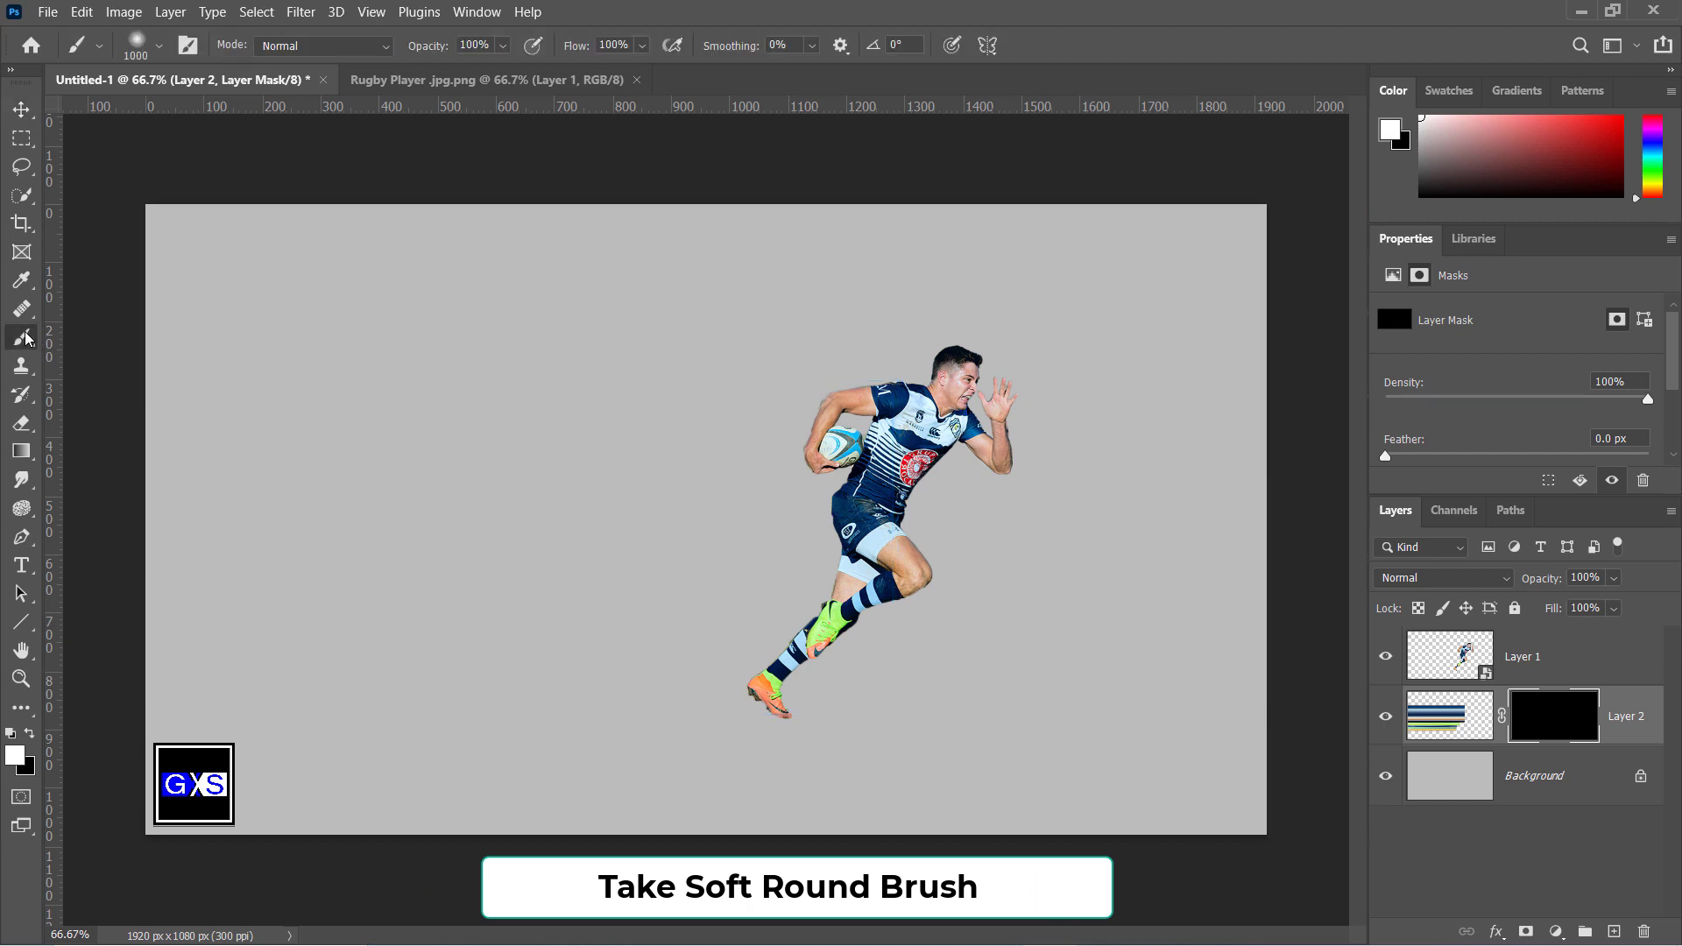
{"action": "left_click", "coordinate": [160, 49]}
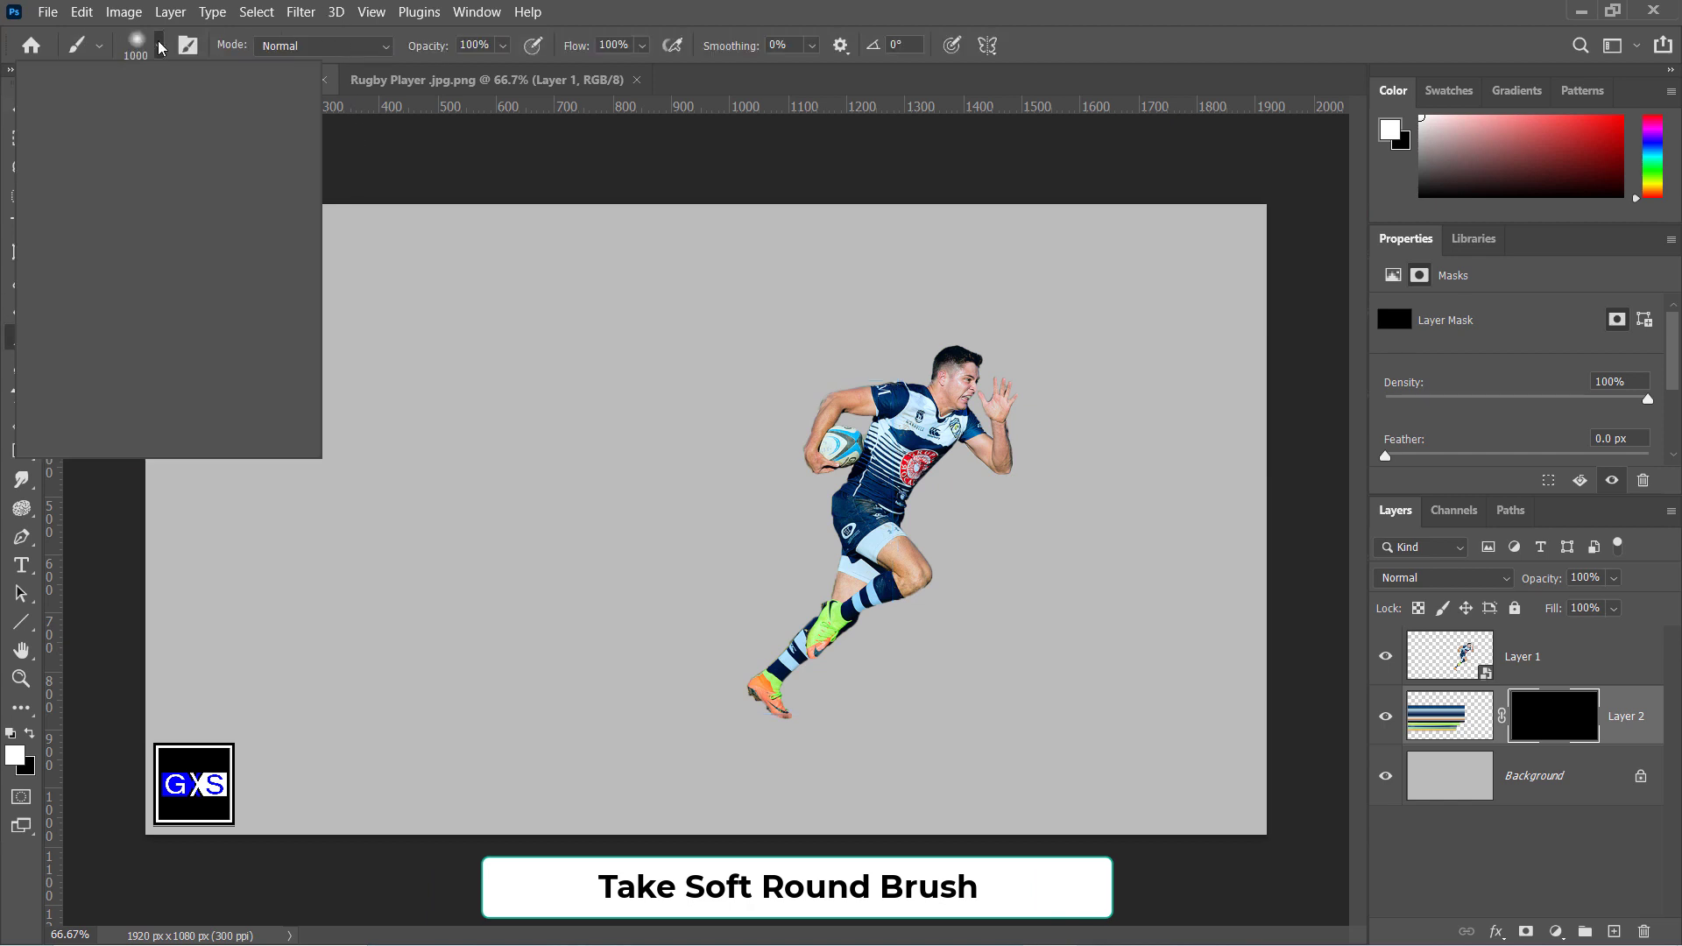
{"action": "double_click", "coordinate": [143, 312]}
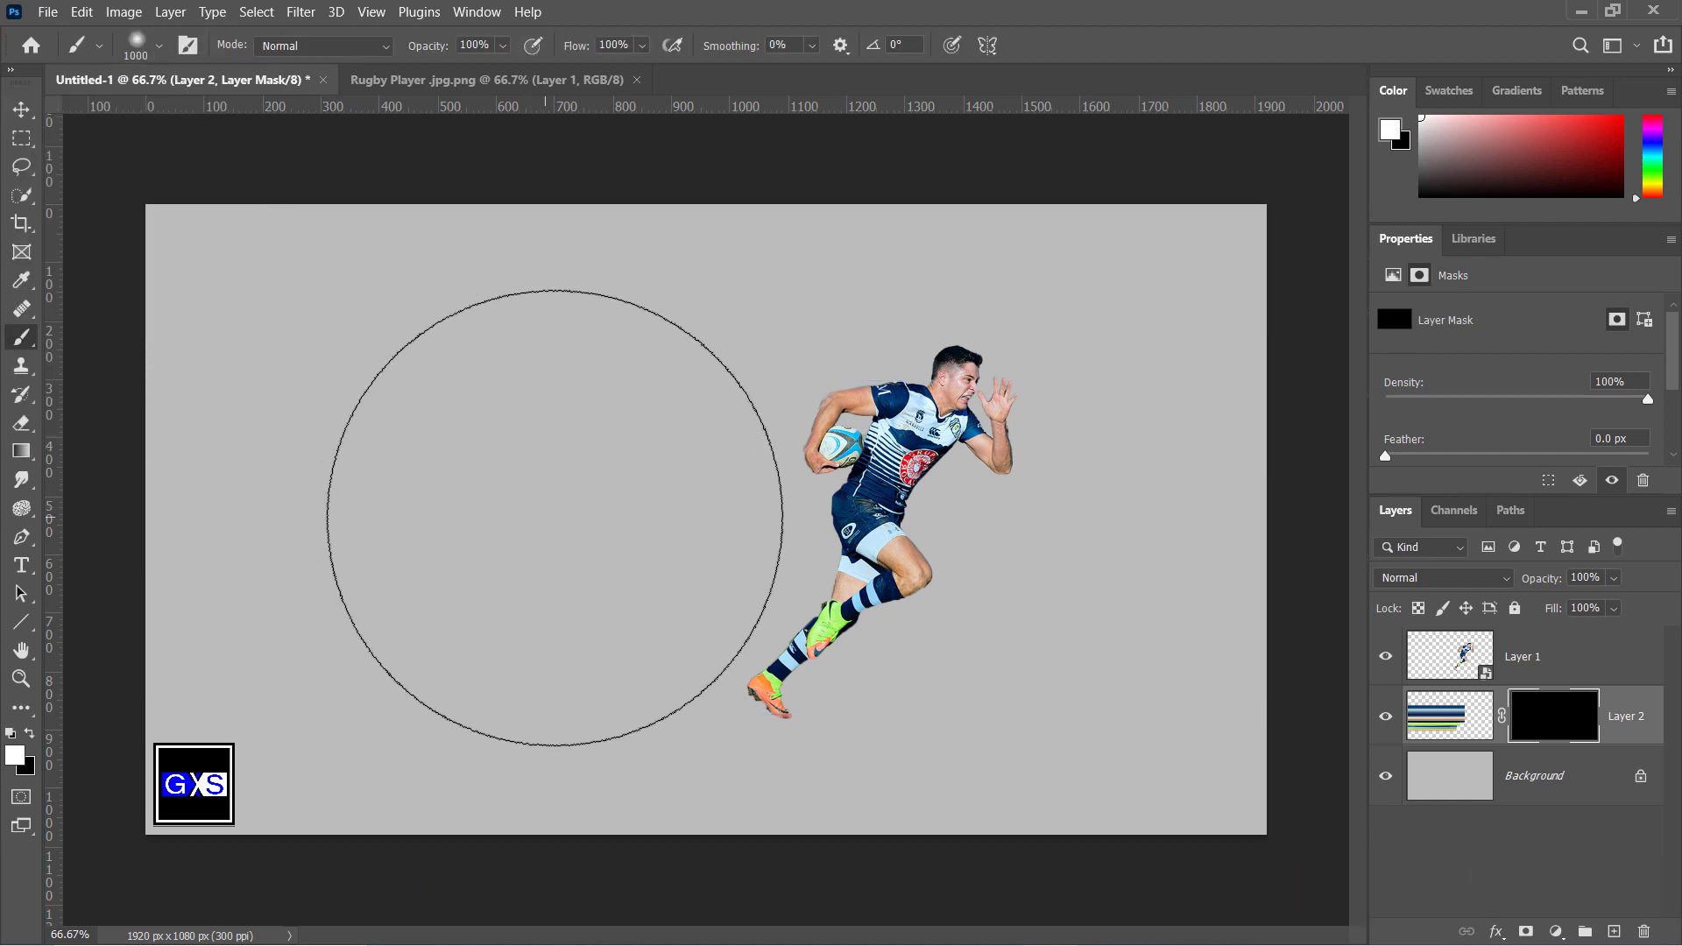
{"action": "left_click", "coordinate": [659, 487]}
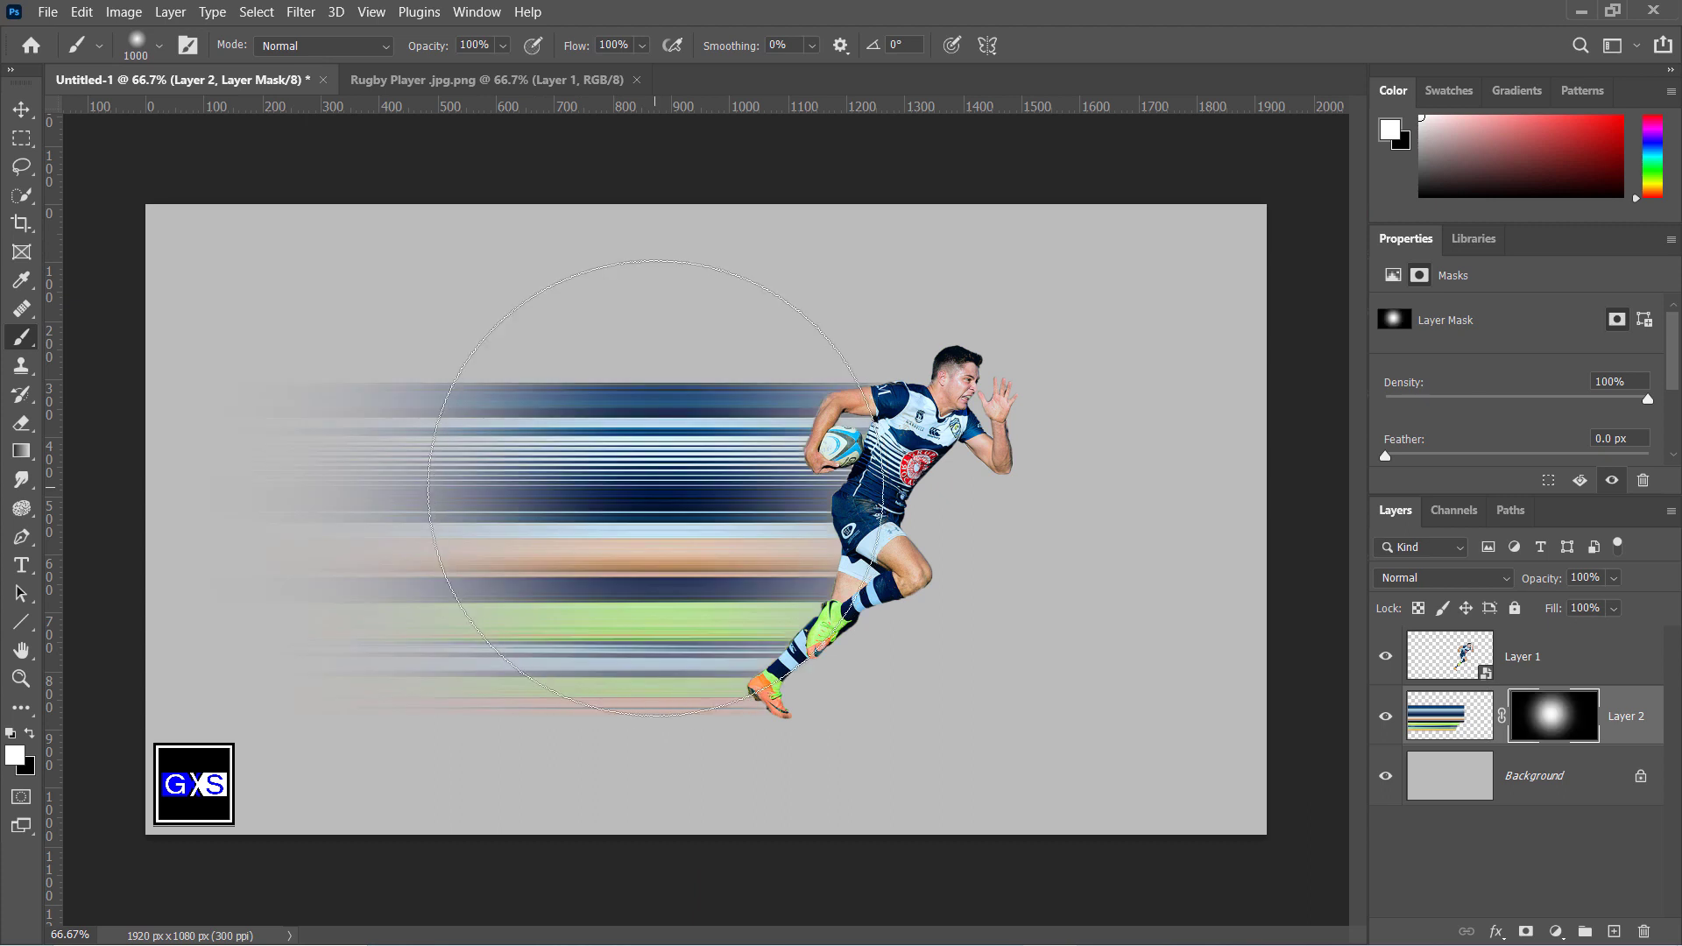
{"action": "left_click", "coordinate": [656, 487]}
{"action": "left_click", "coordinate": [644, 453]}
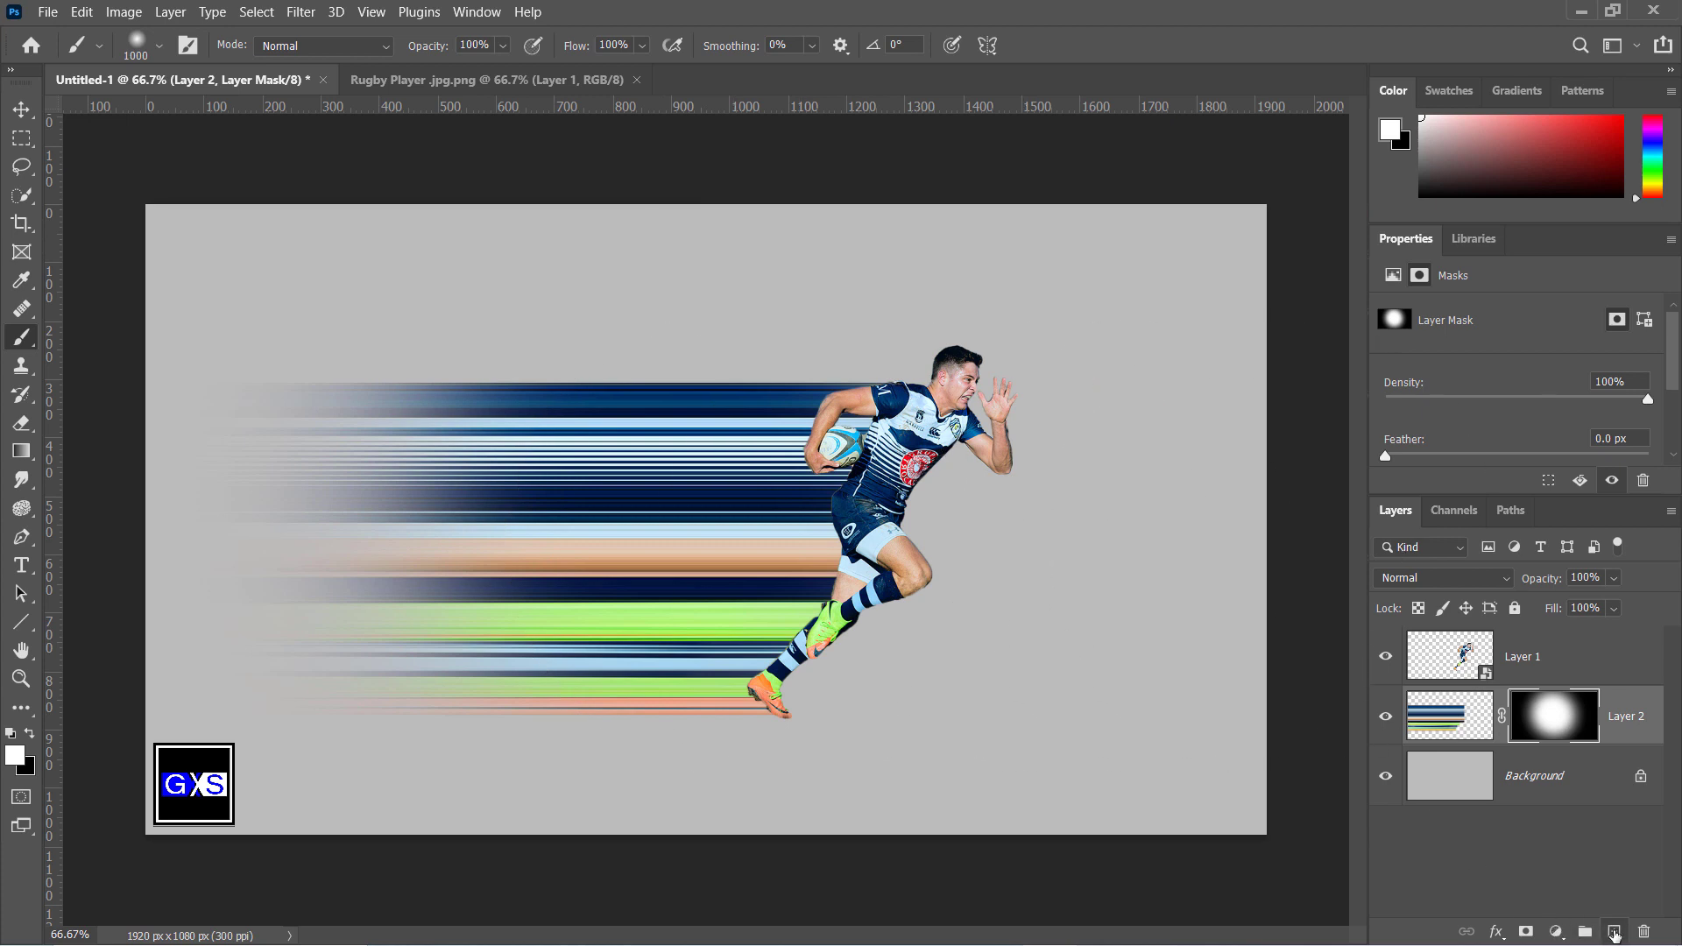
On a new layer between the streaks and the player, dab a black shadow beneath the player's feet with a flattened 500 px Soft Round brush.
{"action": "left_click", "coordinate": [1615, 933]}
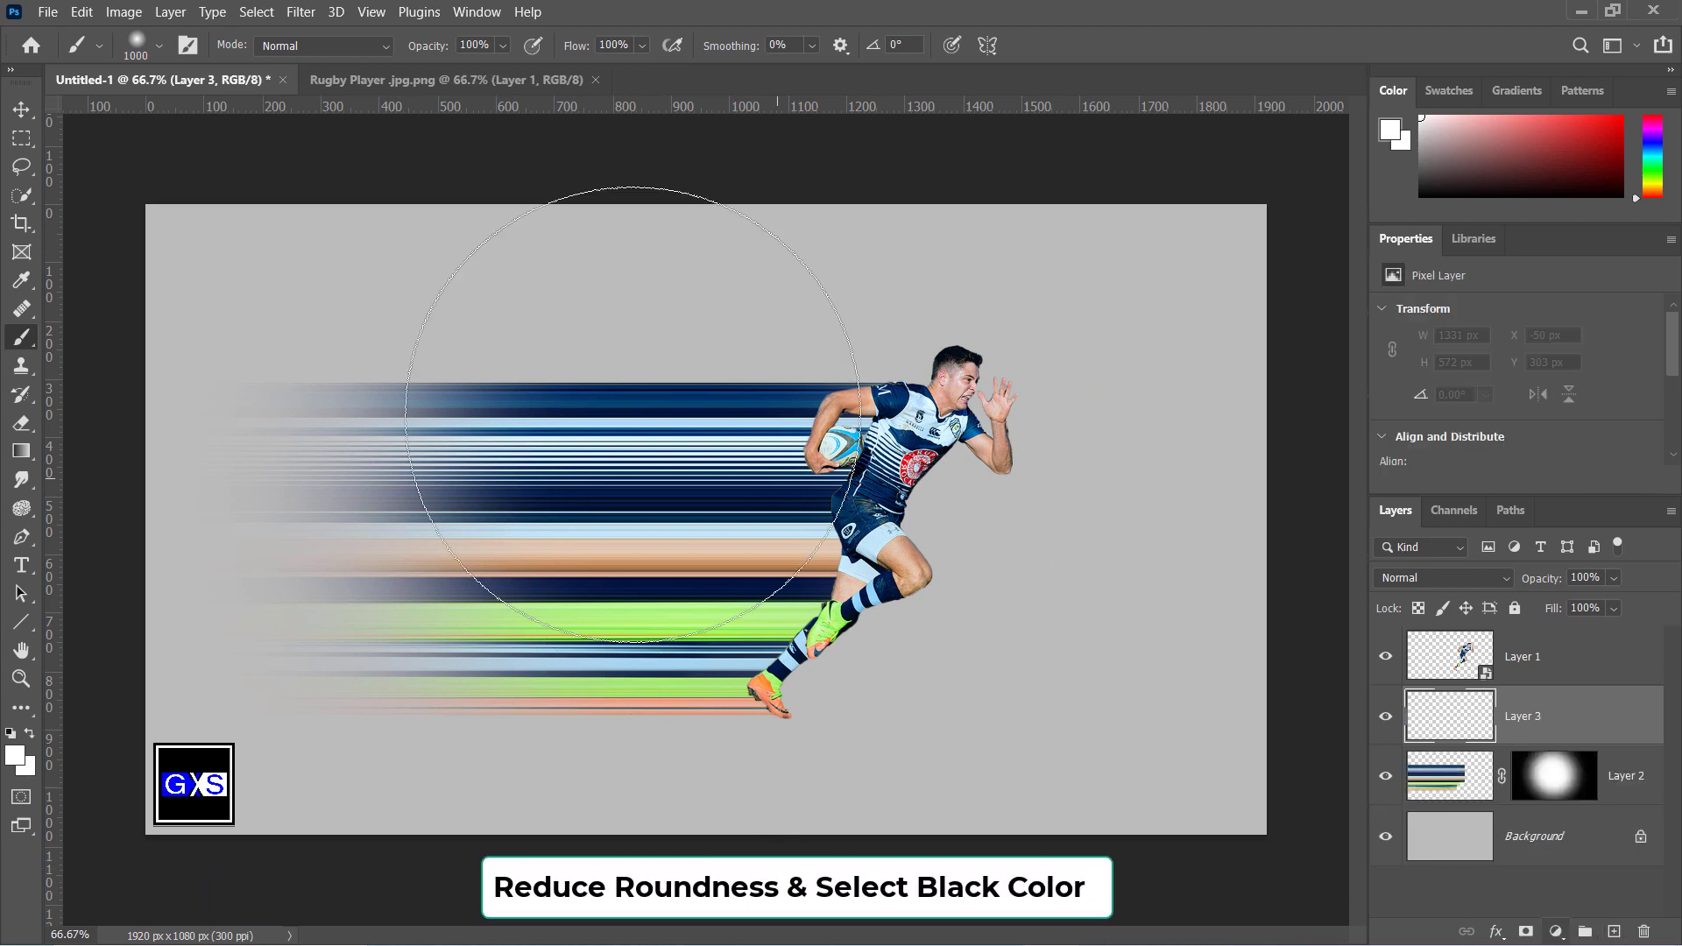
{"action": "left_click", "coordinate": [160, 47]}
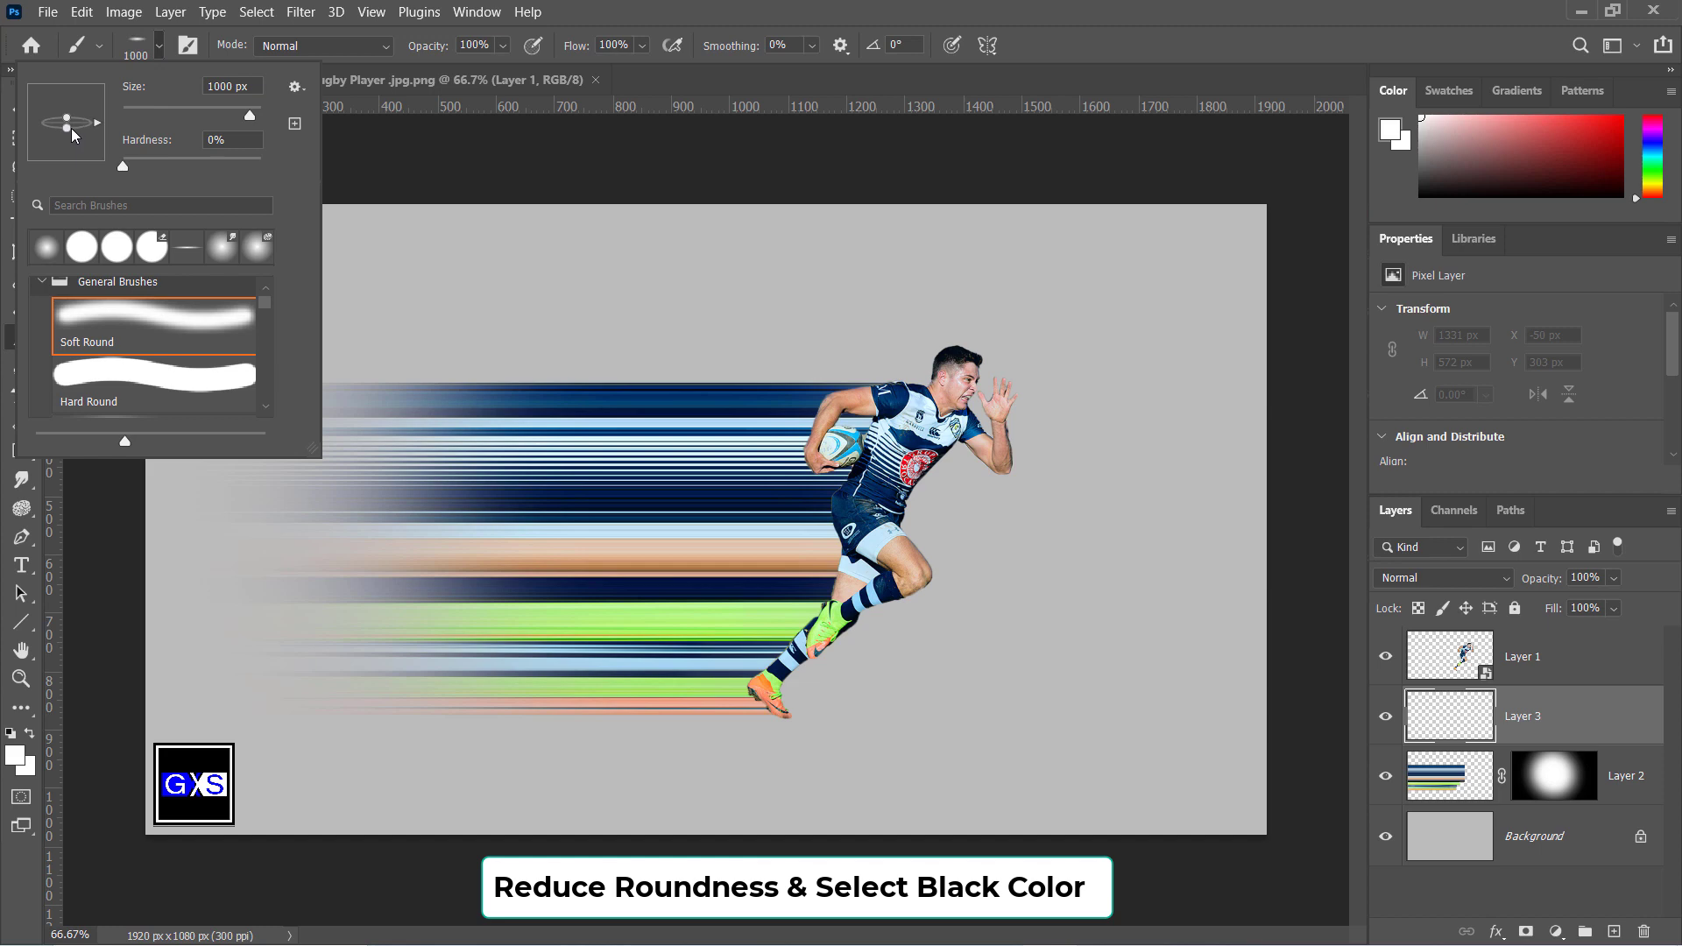
{"action": "left_click", "coordinate": [11, 734]}
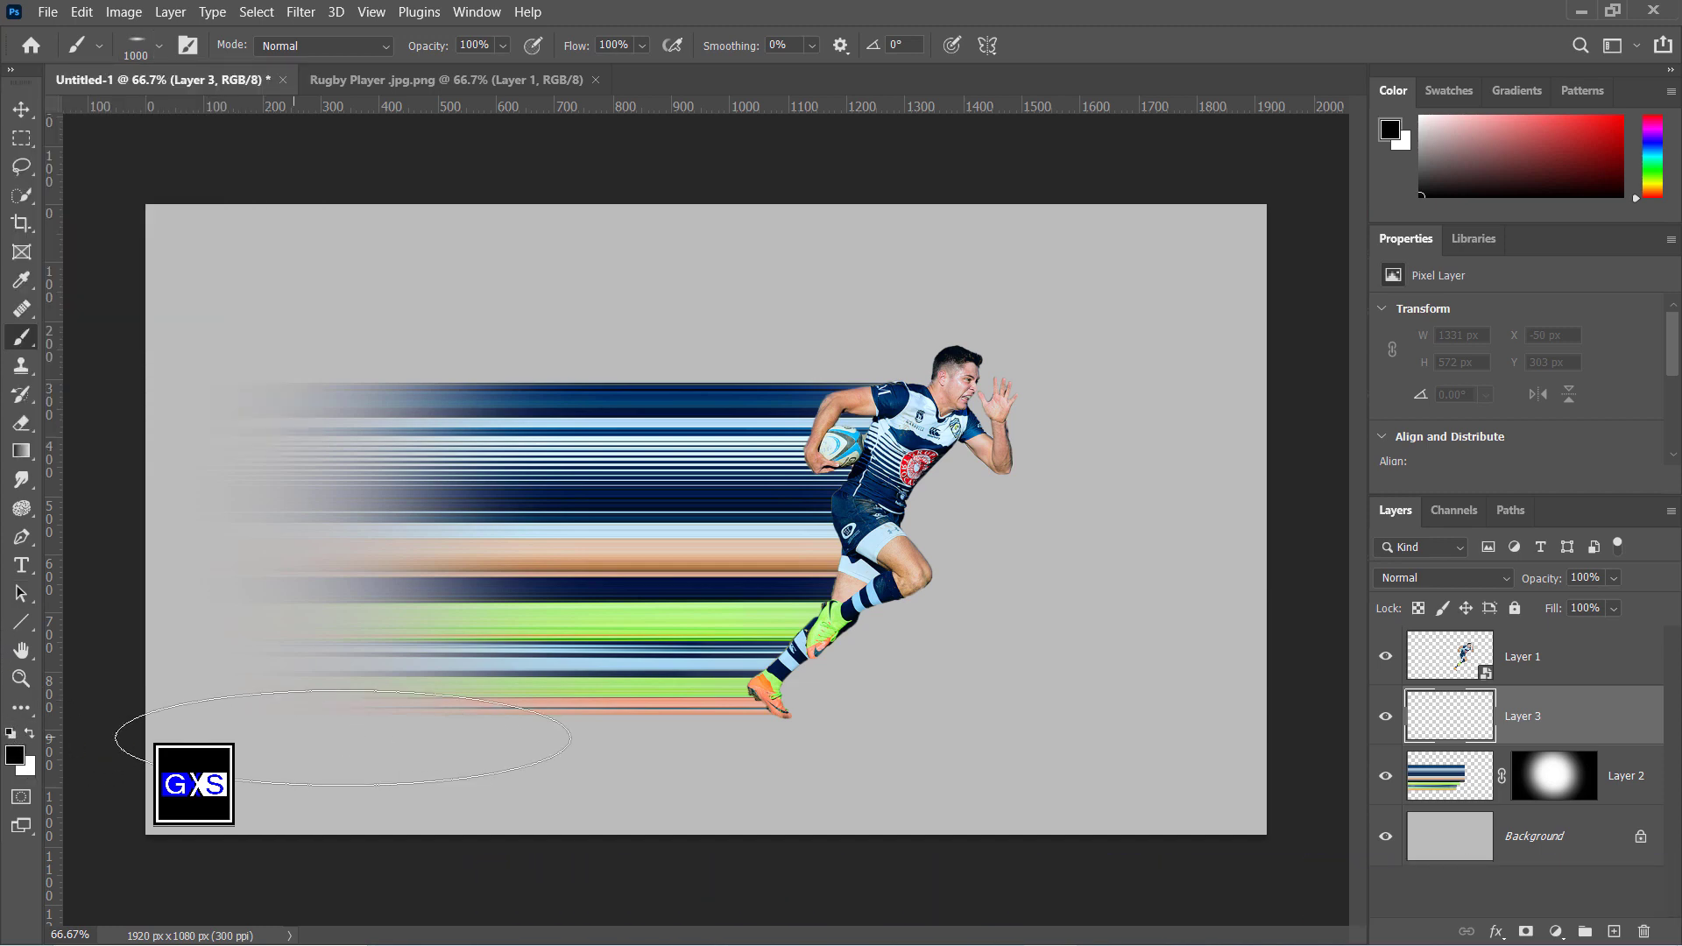
{"action": "key", "text": "bracketleft"}
{"action": "key", "text": "bracketleft"}
{"action": "key", "text": "bracketleft"}
{"action": "key", "text": "bracketleft"}
{"action": "key", "text": "bracketleft"}
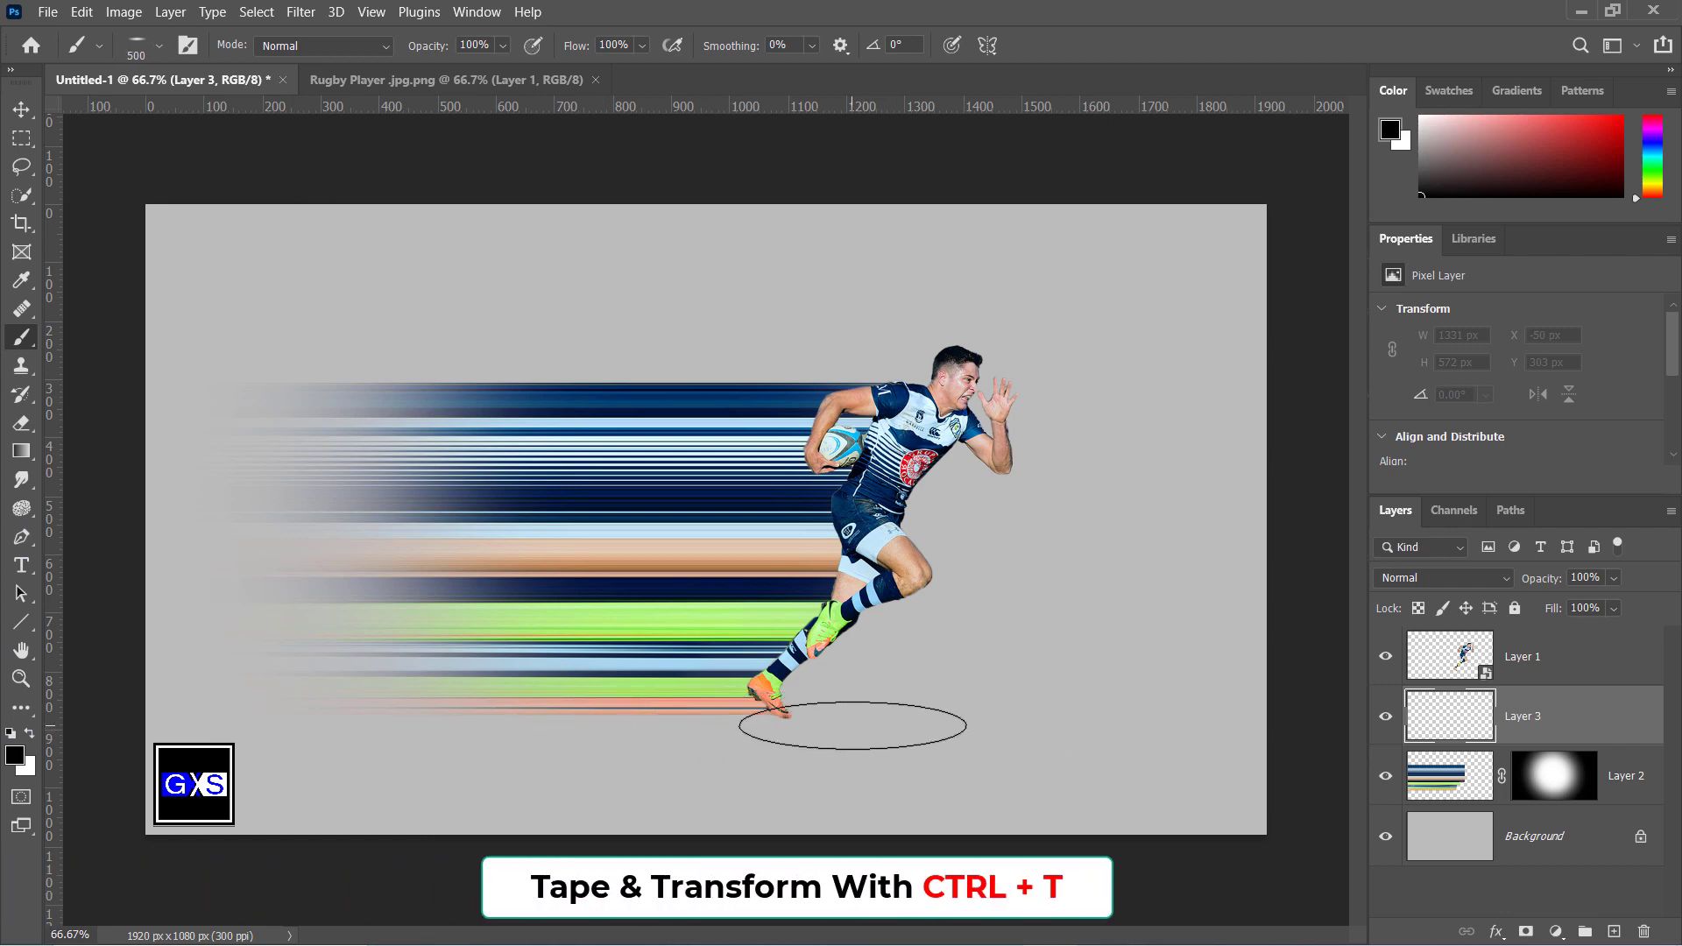
{"action": "left_click", "coordinate": [853, 725]}
Squash the shadow on Layer 3 vertically with Free Transform into a thin ellipse about 54 px high under the player's feet.
{"action": "key", "text": "ctrl+t"}
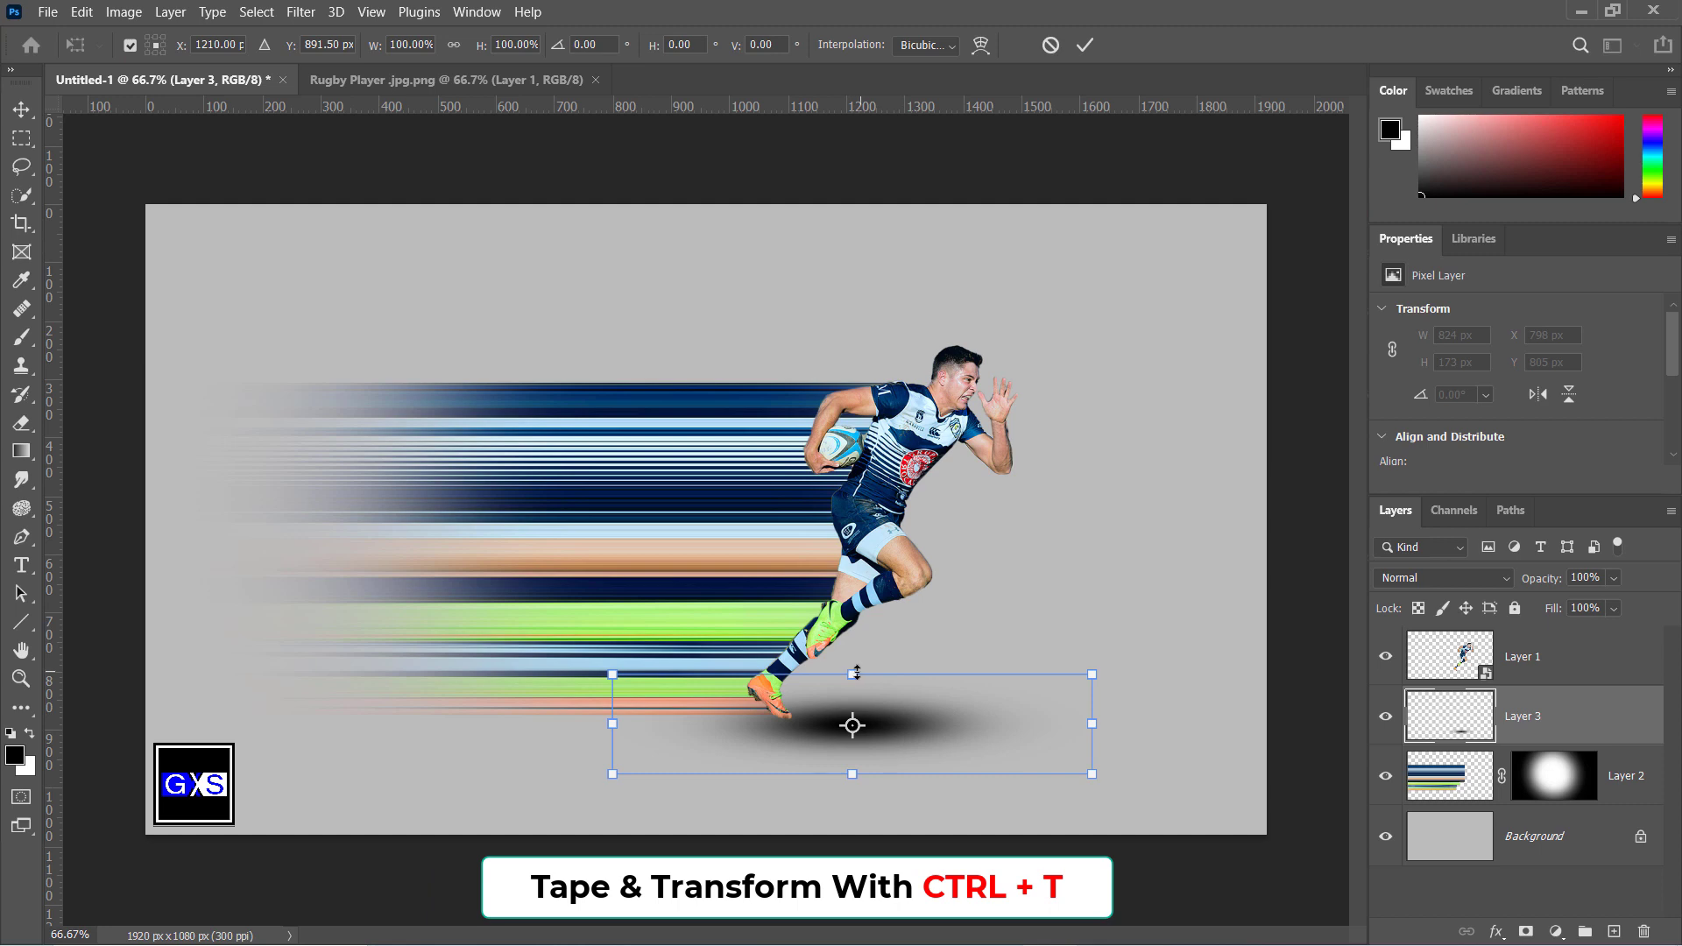
{"action": "left_click_drag", "start_coordinate": [855, 672], "coordinate": [854, 716]}
{"action": "left_click_drag", "start_coordinate": [849, 777], "coordinate": [852, 745]}
{"action": "key", "text": "Return"}
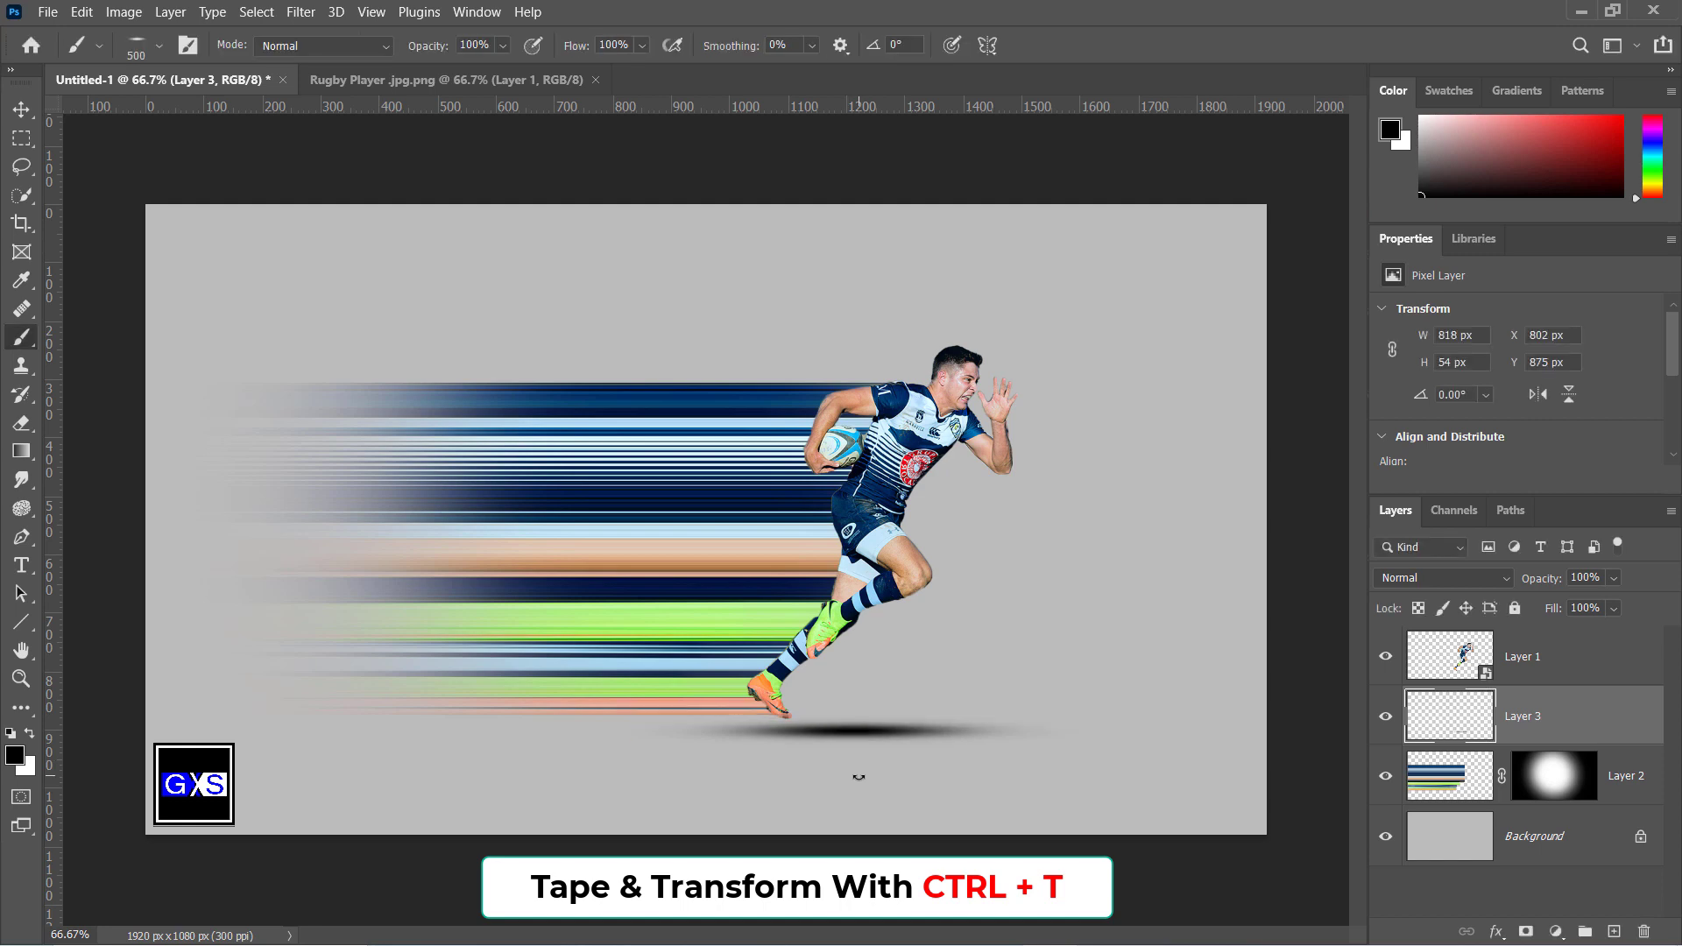
{"action": "left_click", "coordinate": [955, 780]}
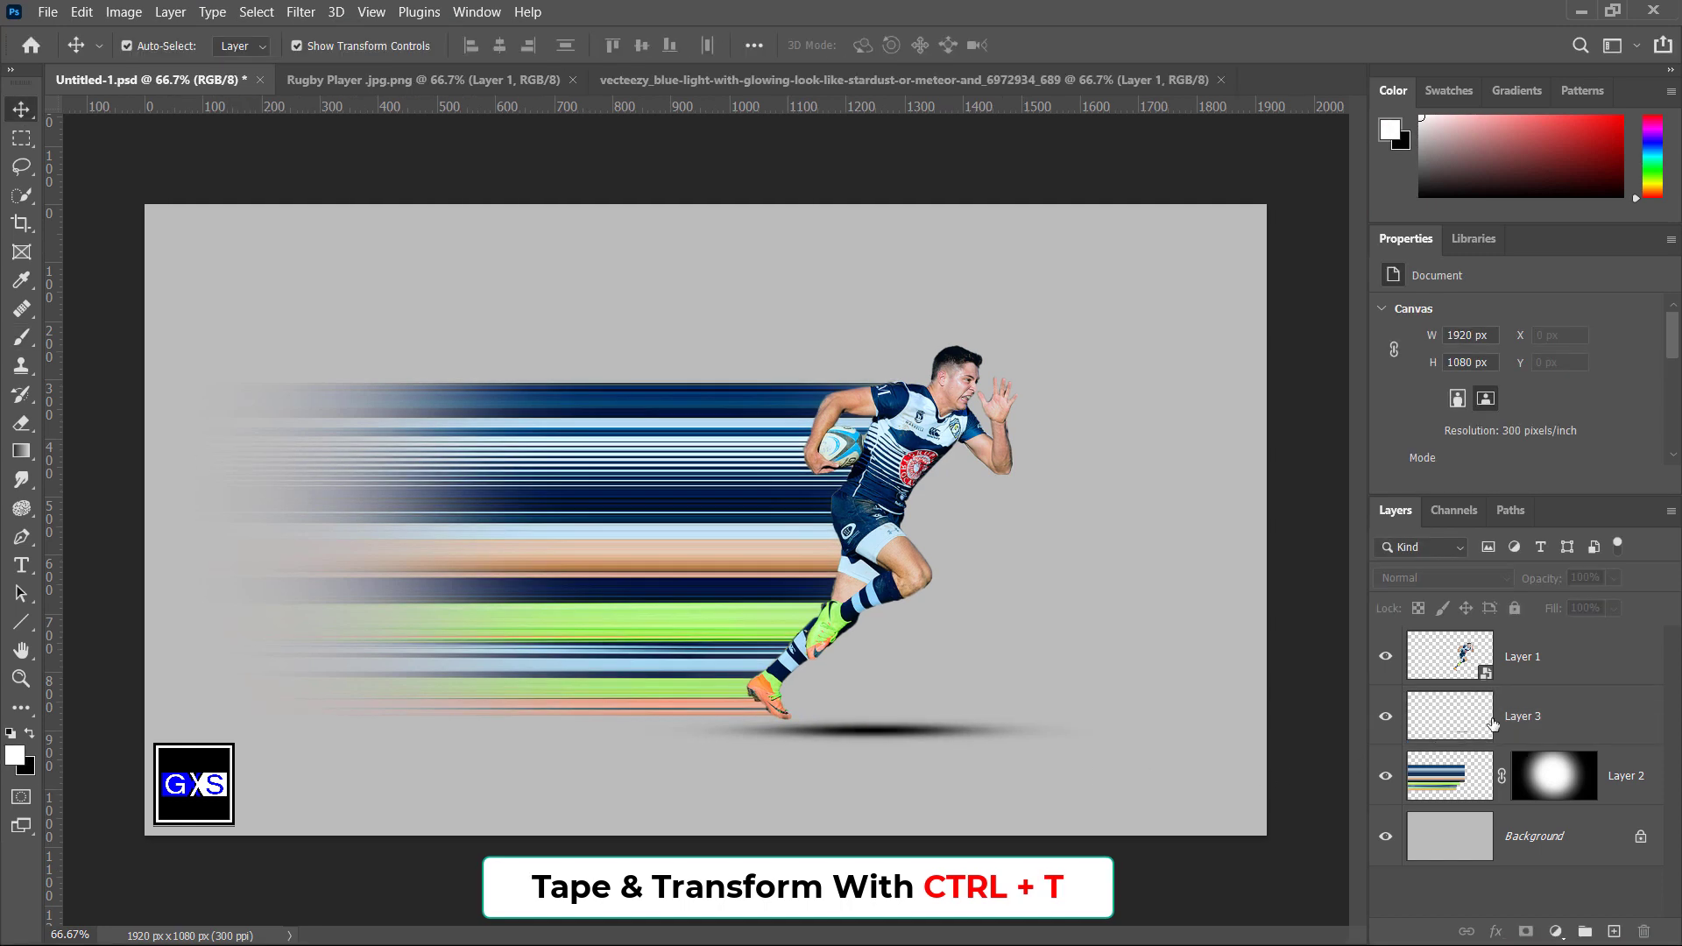
Merge Layer 3, Layer 2 and Background into a single layer, leaving the player's Layer 1 separate.
{"action": "left_click", "coordinate": [876, 733]}
{"action": "left_click", "coordinate": [1493, 839], "text": "shift"}
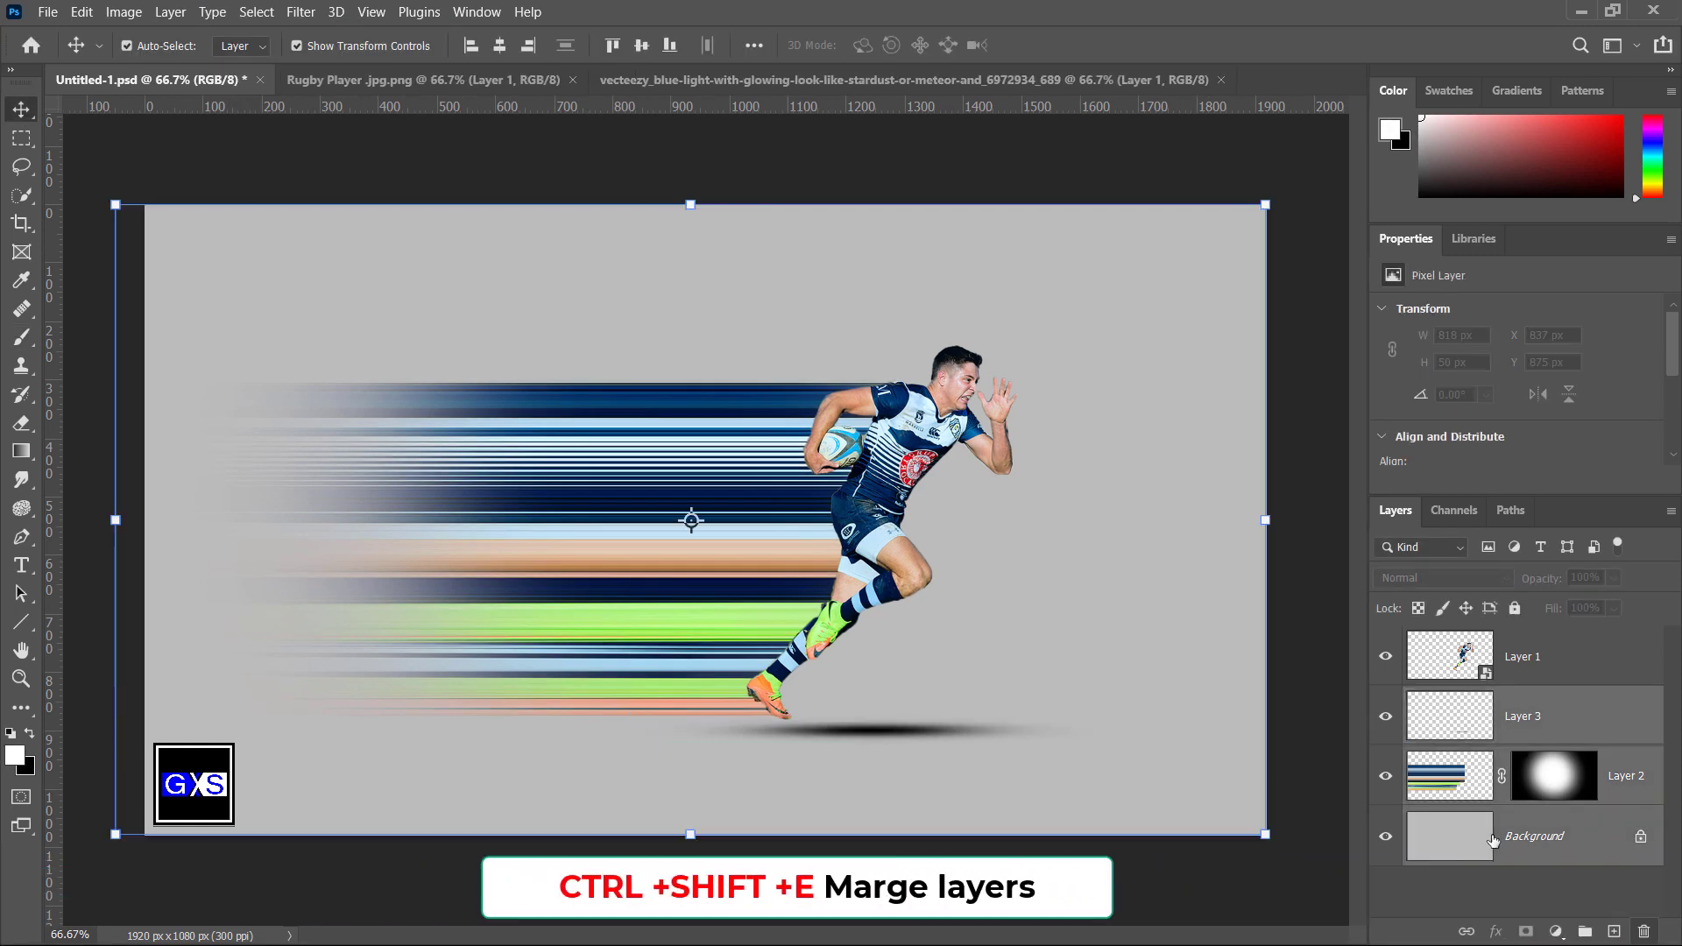
{"action": "key", "text": "ctrl+e"}
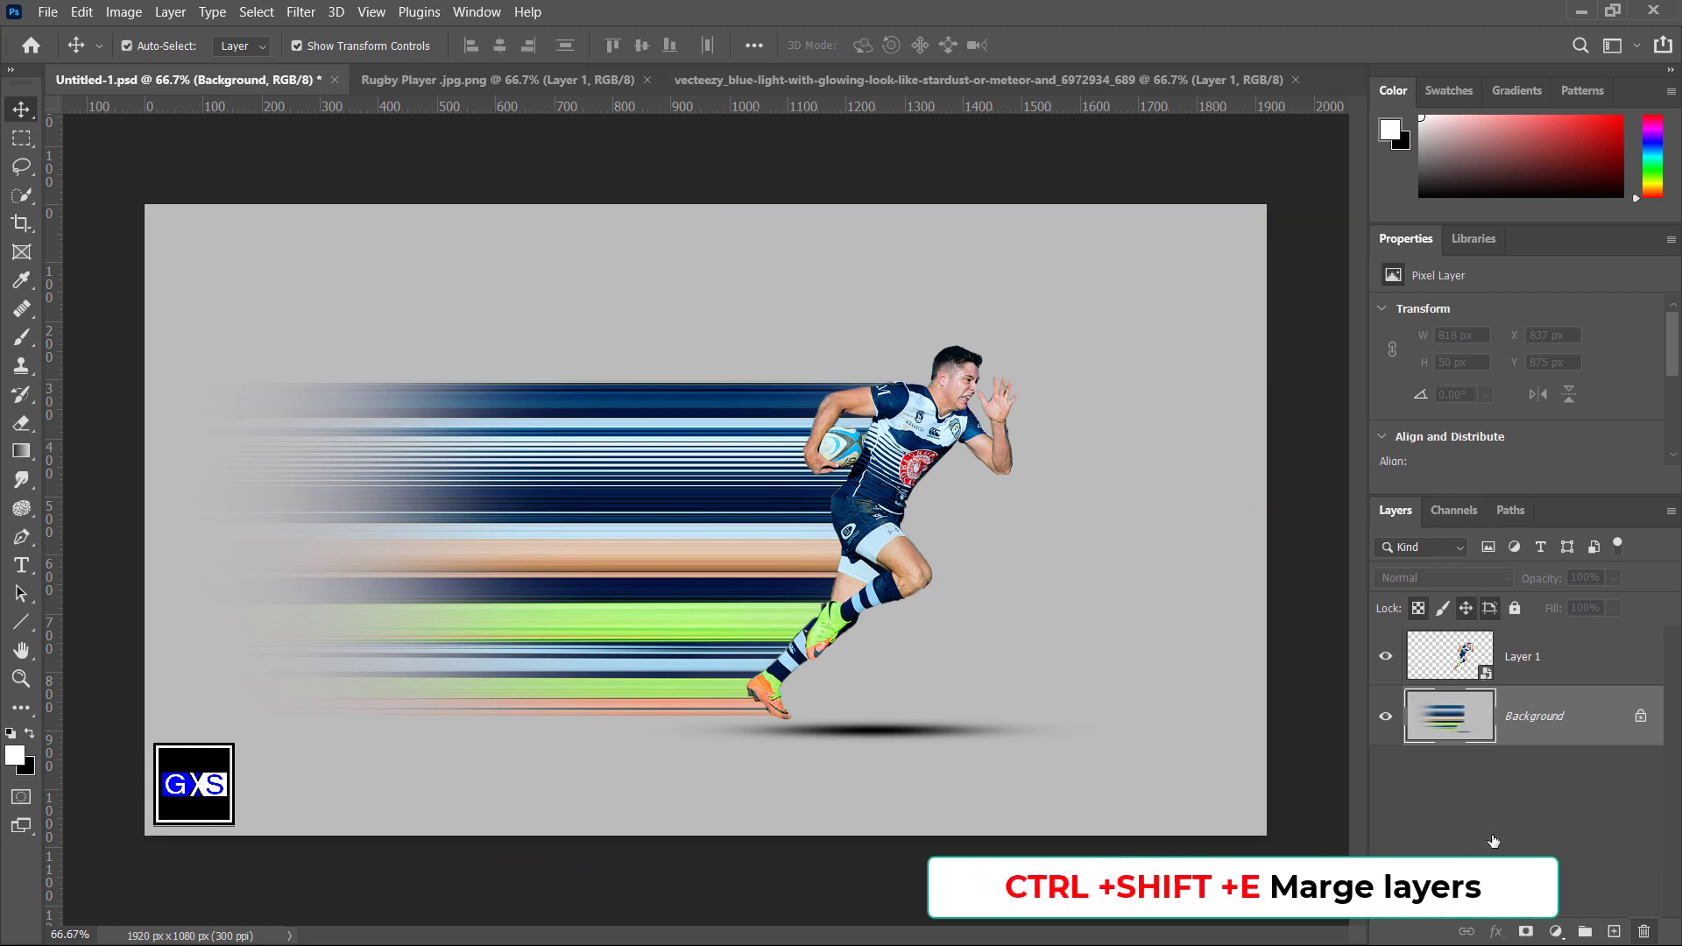
Place the vecteezy blue-light video beneath the player and scale it to about 1262 x 573 px, covering the streaks behind him.
{"action": "key", "text": "alt+Tab"}
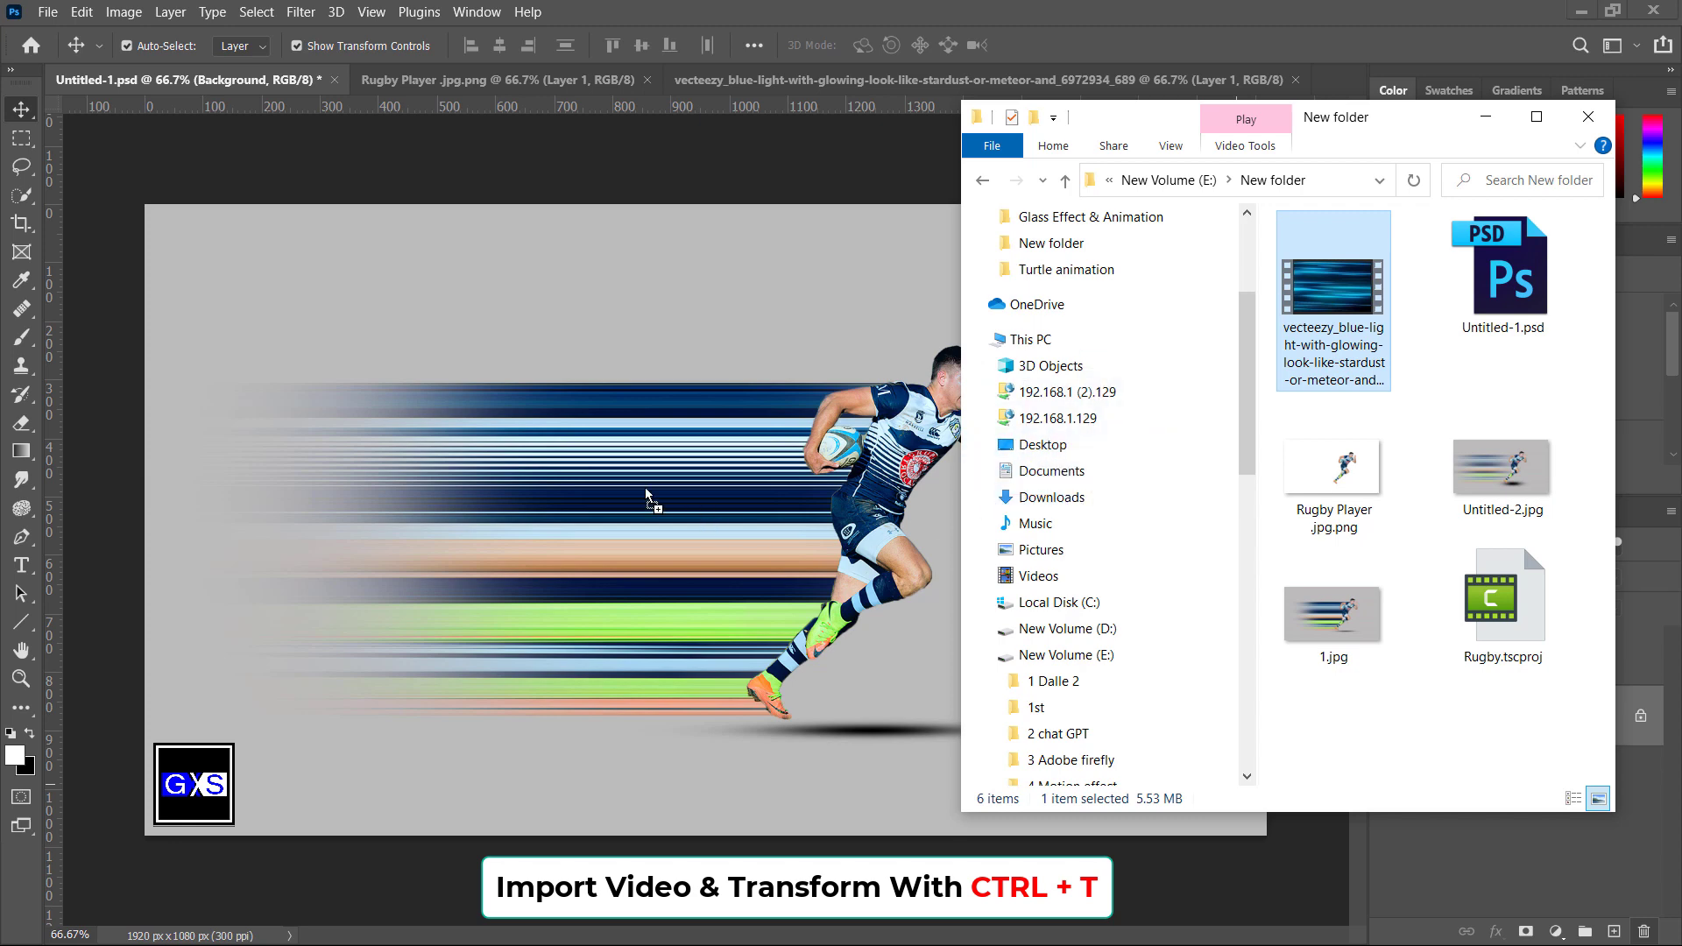
{"action": "left_click_drag", "start_coordinate": [645, 487], "coordinate": [645, 487]}
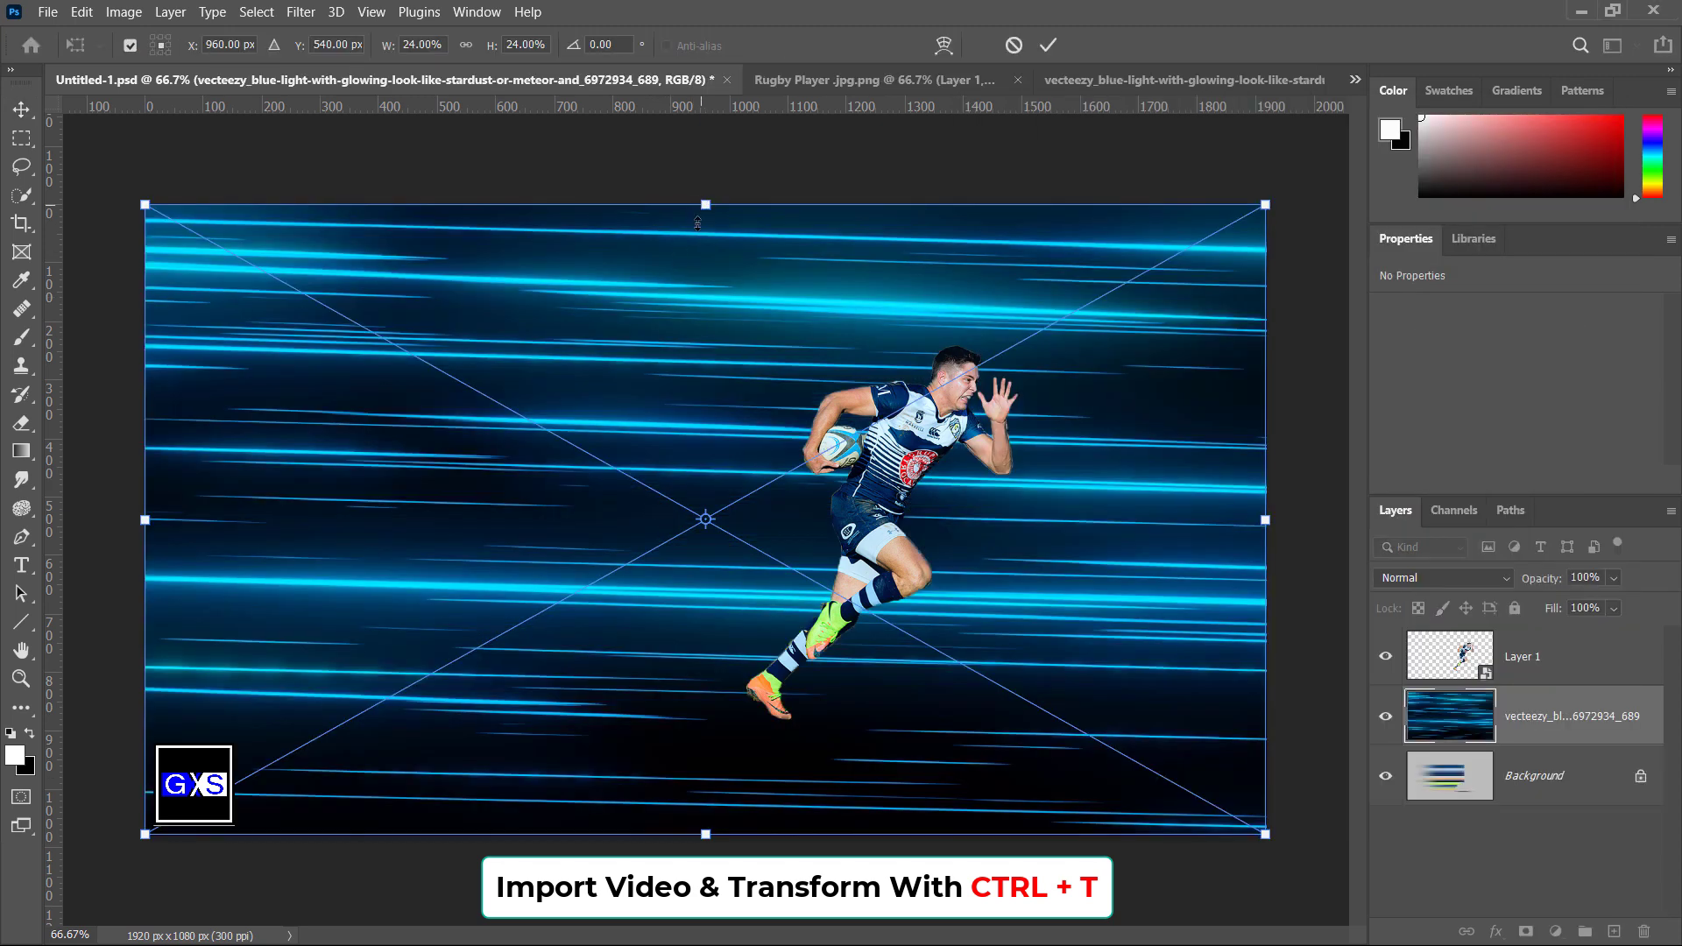
{"action": "left_click_drag", "start_coordinate": [698, 222], "coordinate": [659, 385]}
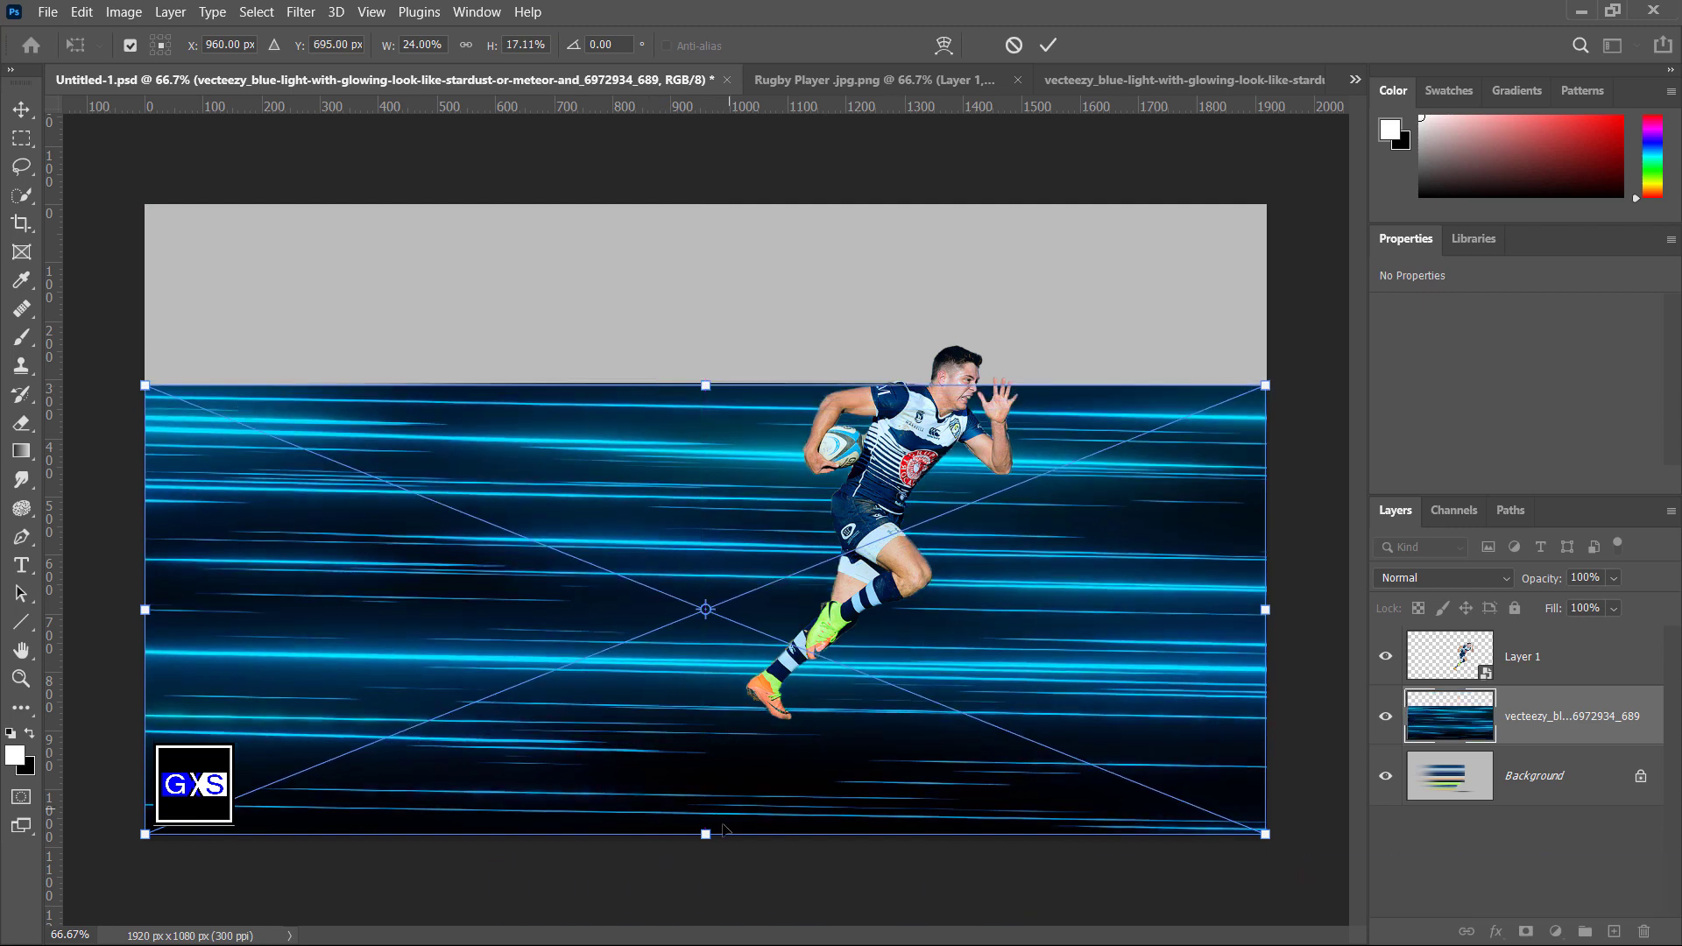
{"action": "left_click_drag", "start_coordinate": [706, 832], "coordinate": [696, 713]}
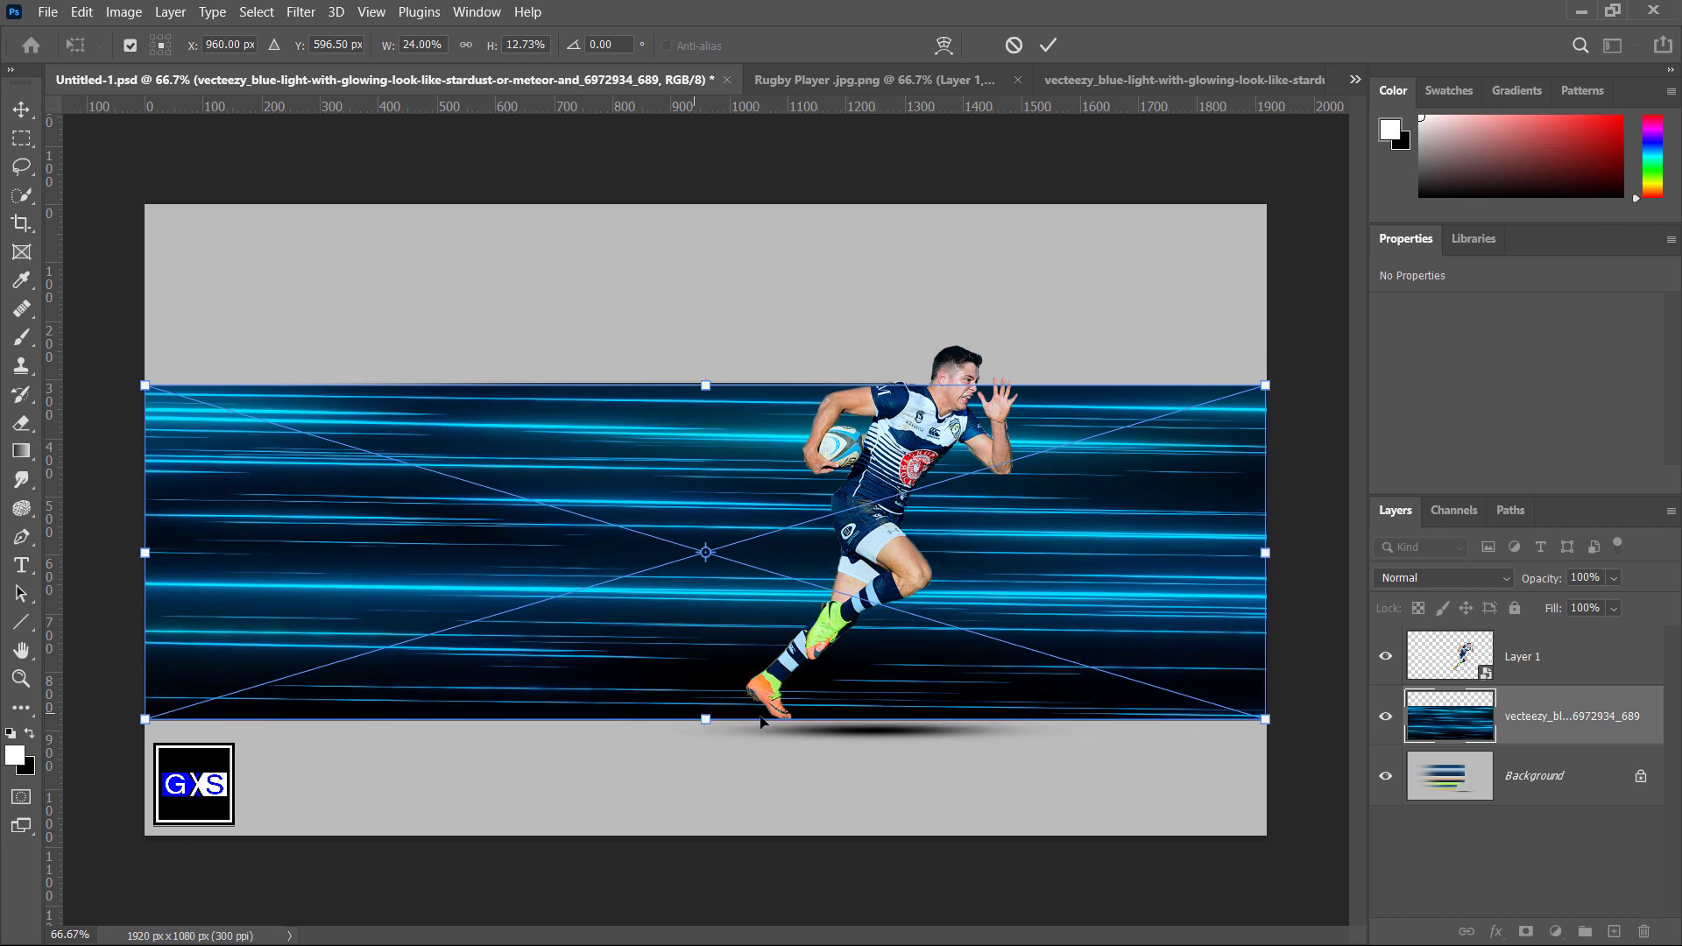
{"action": "left_click_drag", "start_coordinate": [1229, 550], "coordinate": [876, 559]}
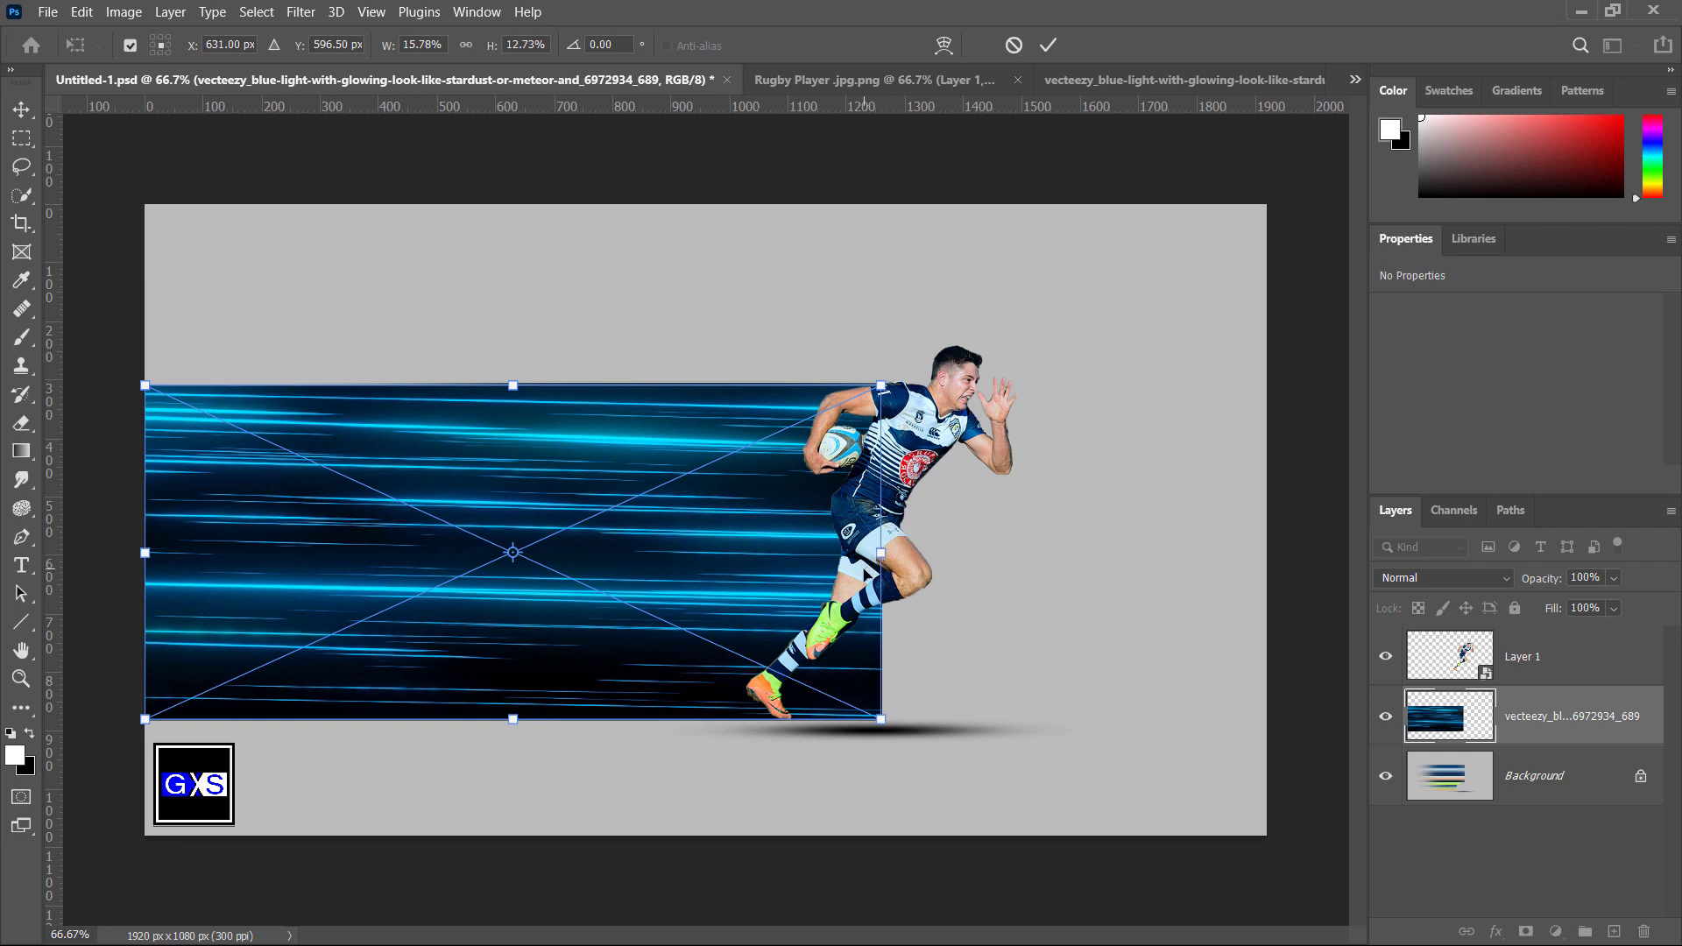
{"action": "left_click", "coordinate": [1048, 46]}
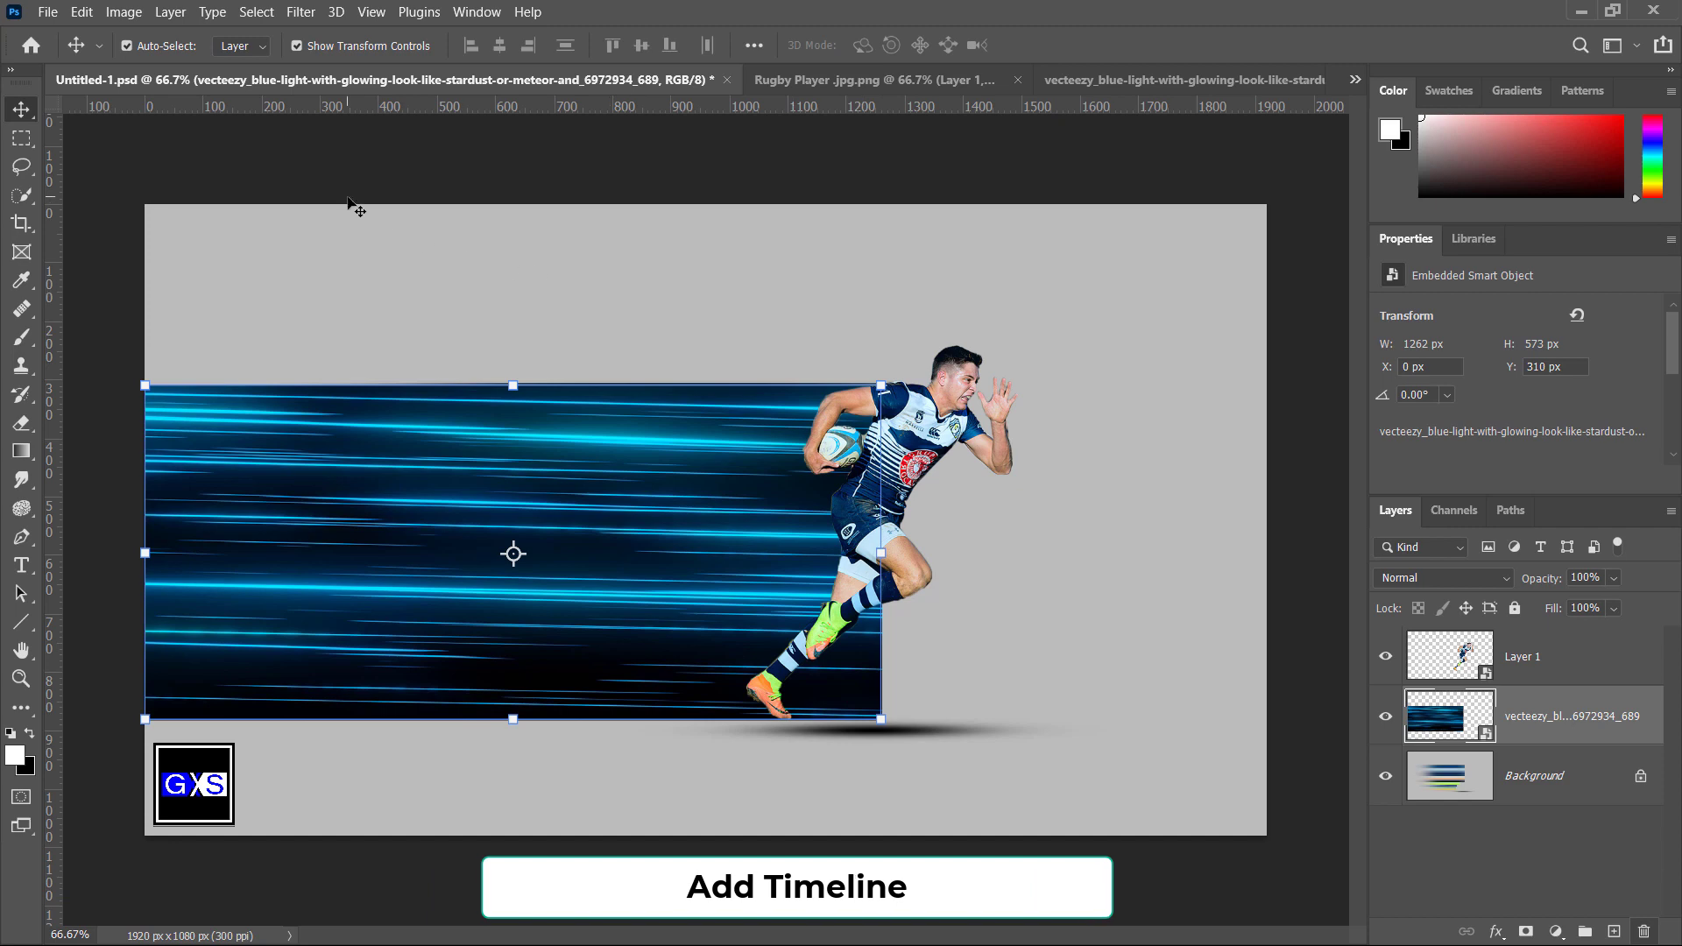
Show the Timeline and create a video timeline for the document.
{"action": "left_click", "coordinate": [477, 12]}
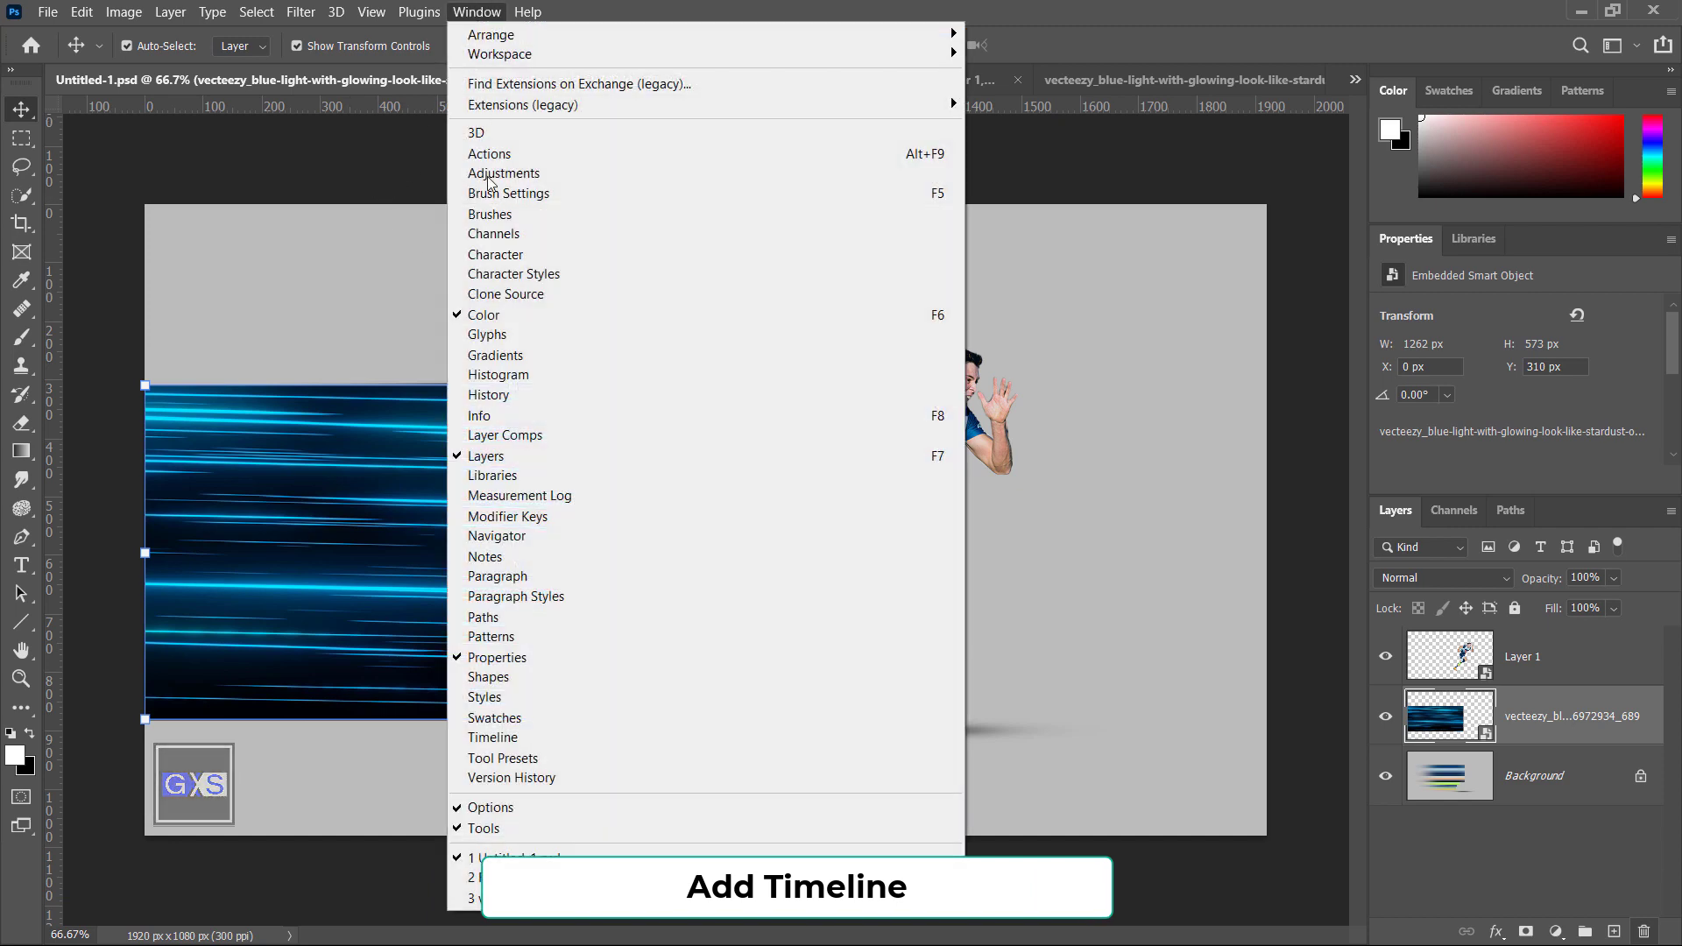
{"action": "left_click", "coordinate": [521, 738]}
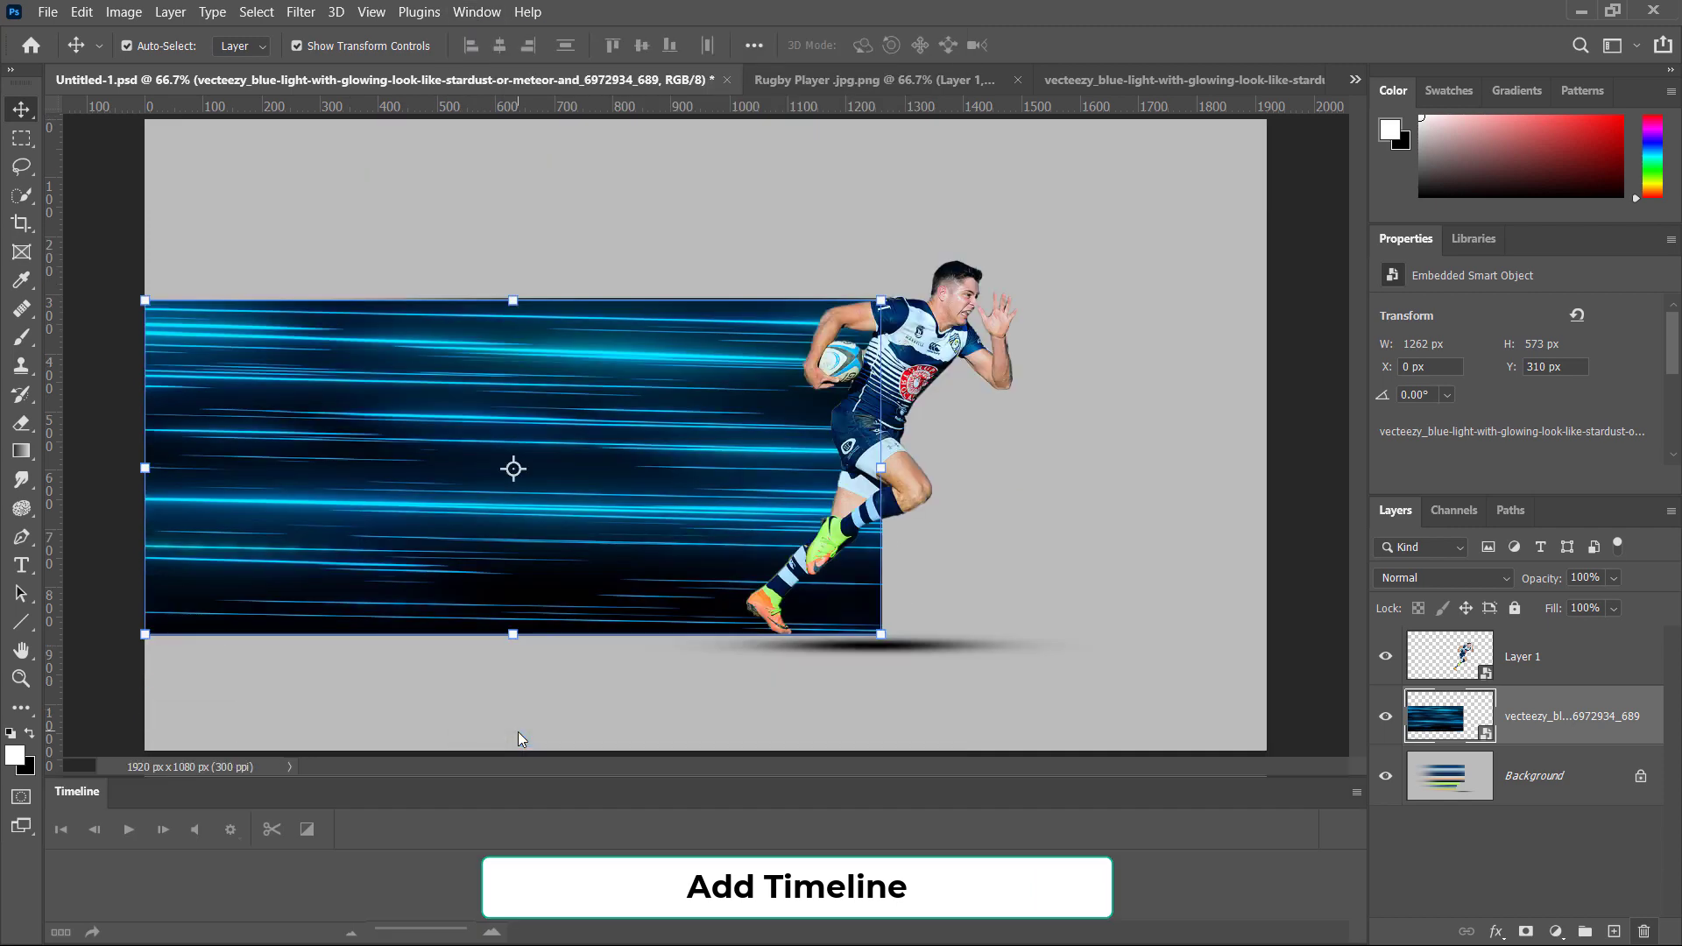
{"action": "left_click", "coordinate": [766, 884]}
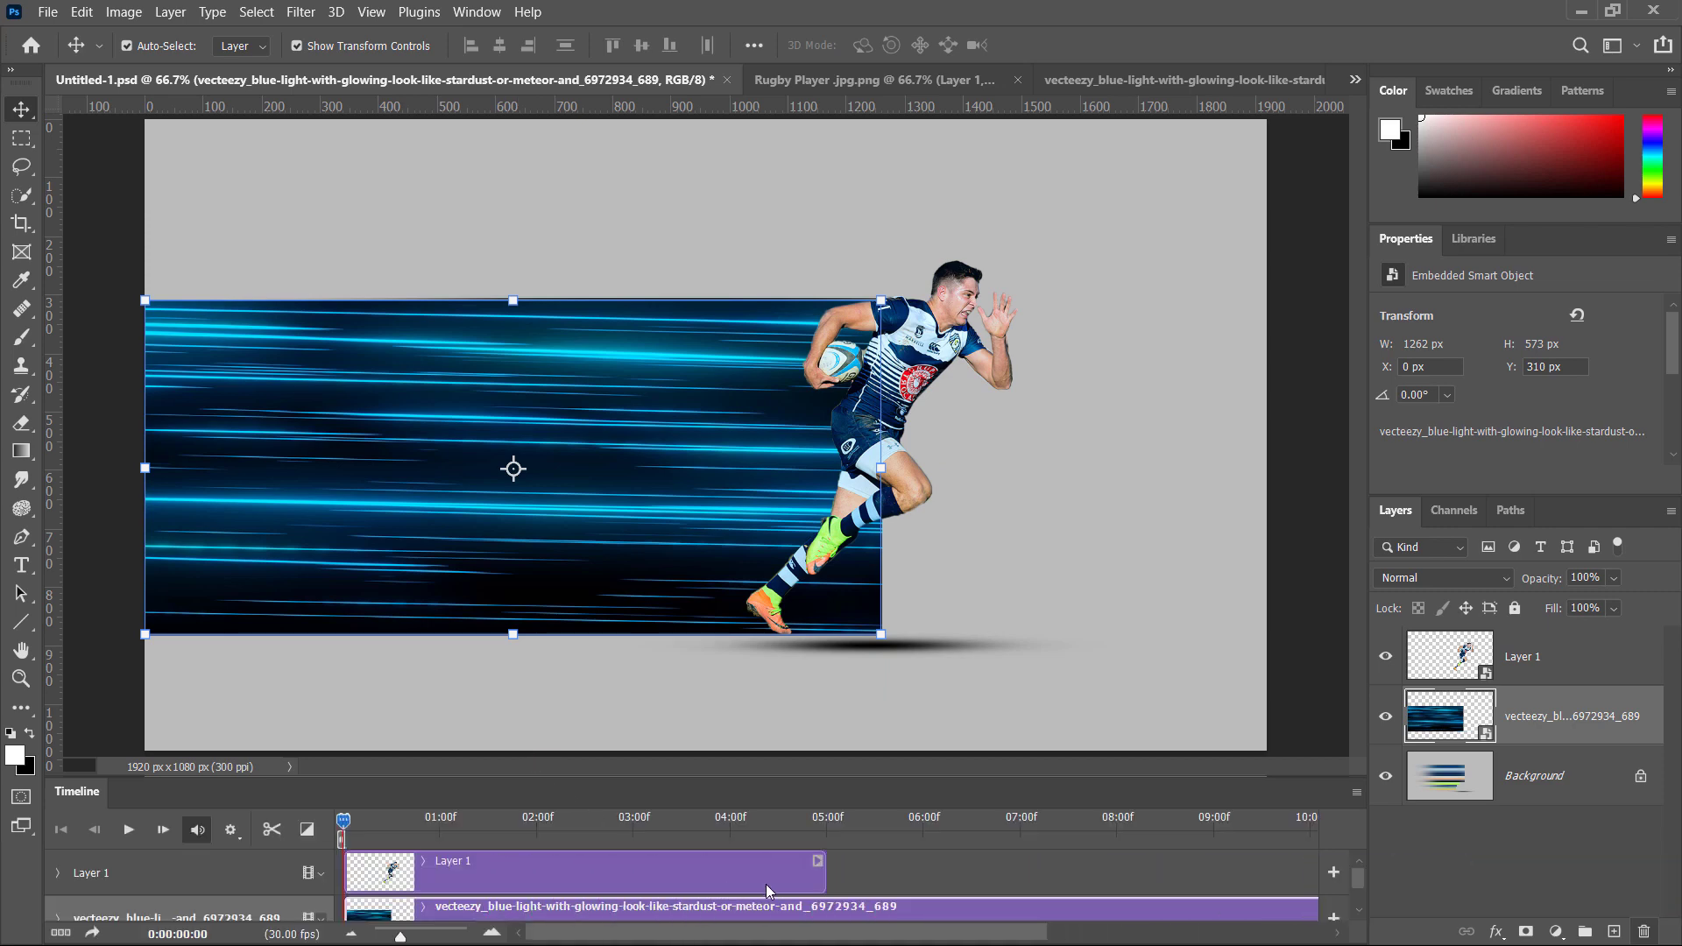
Extend Layer 1's clip to the end of the blue-light video clip and preview the playback.
{"action": "left_click_drag", "start_coordinate": [824, 872], "coordinate": [1261, 876]}
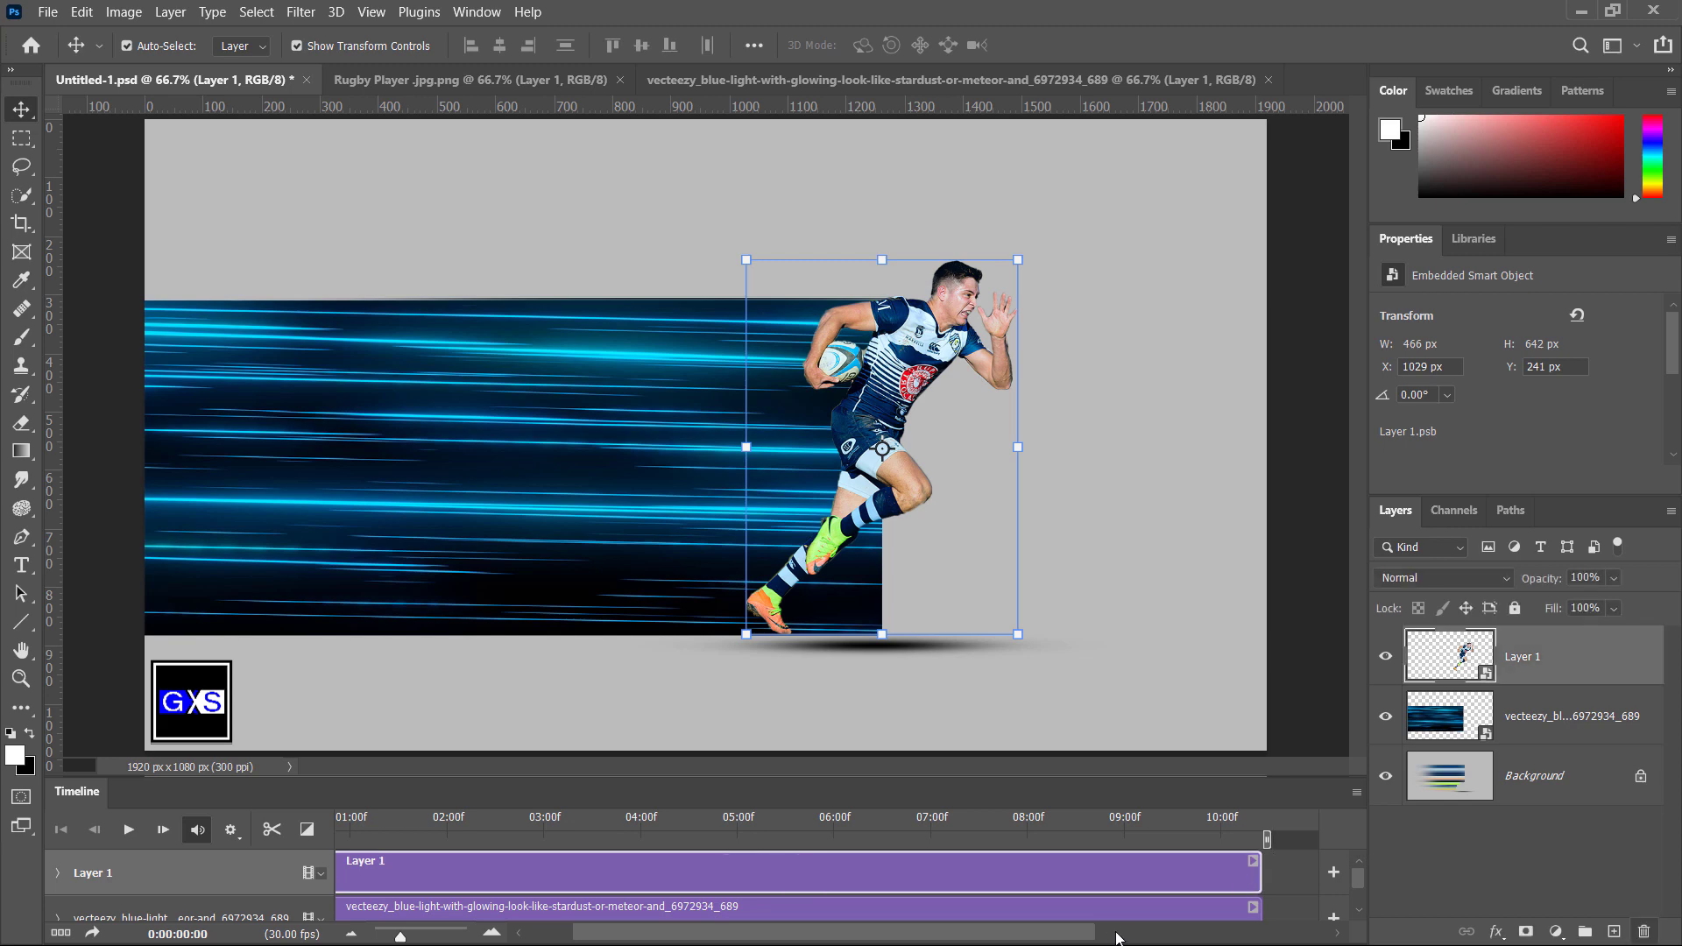
{"action": "left_click_drag", "start_coordinate": [1068, 938], "coordinate": [898, 934]}
{"action": "left_click", "coordinate": [850, 723]}
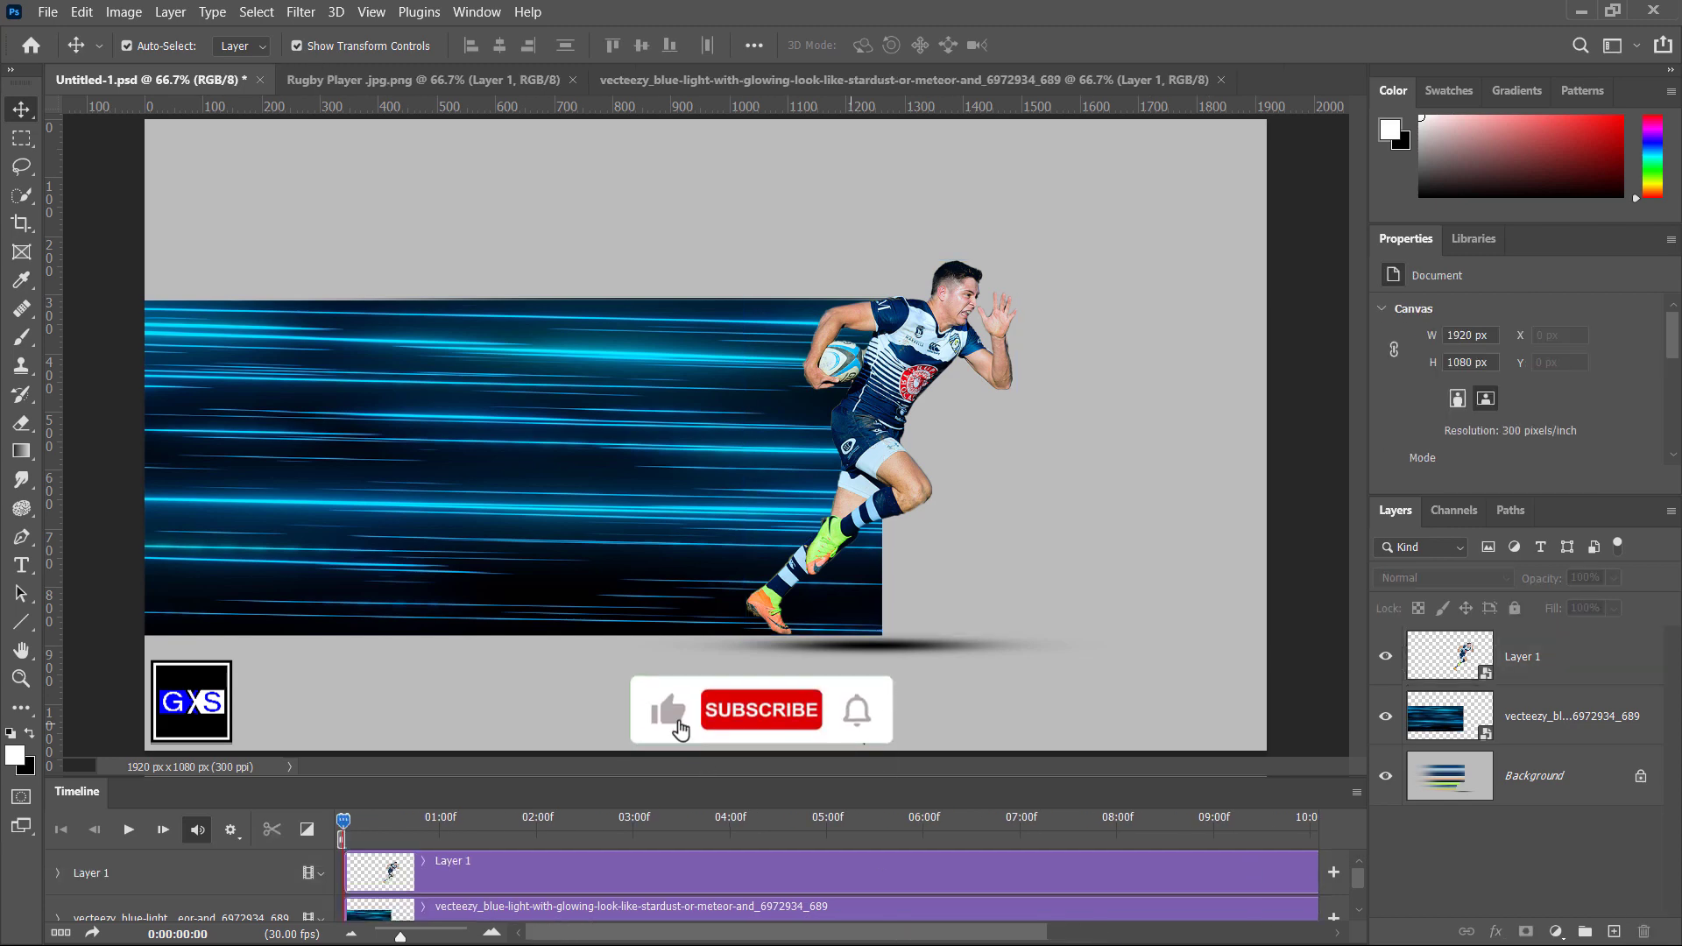
{"action": "left_click", "coordinate": [128, 831]}
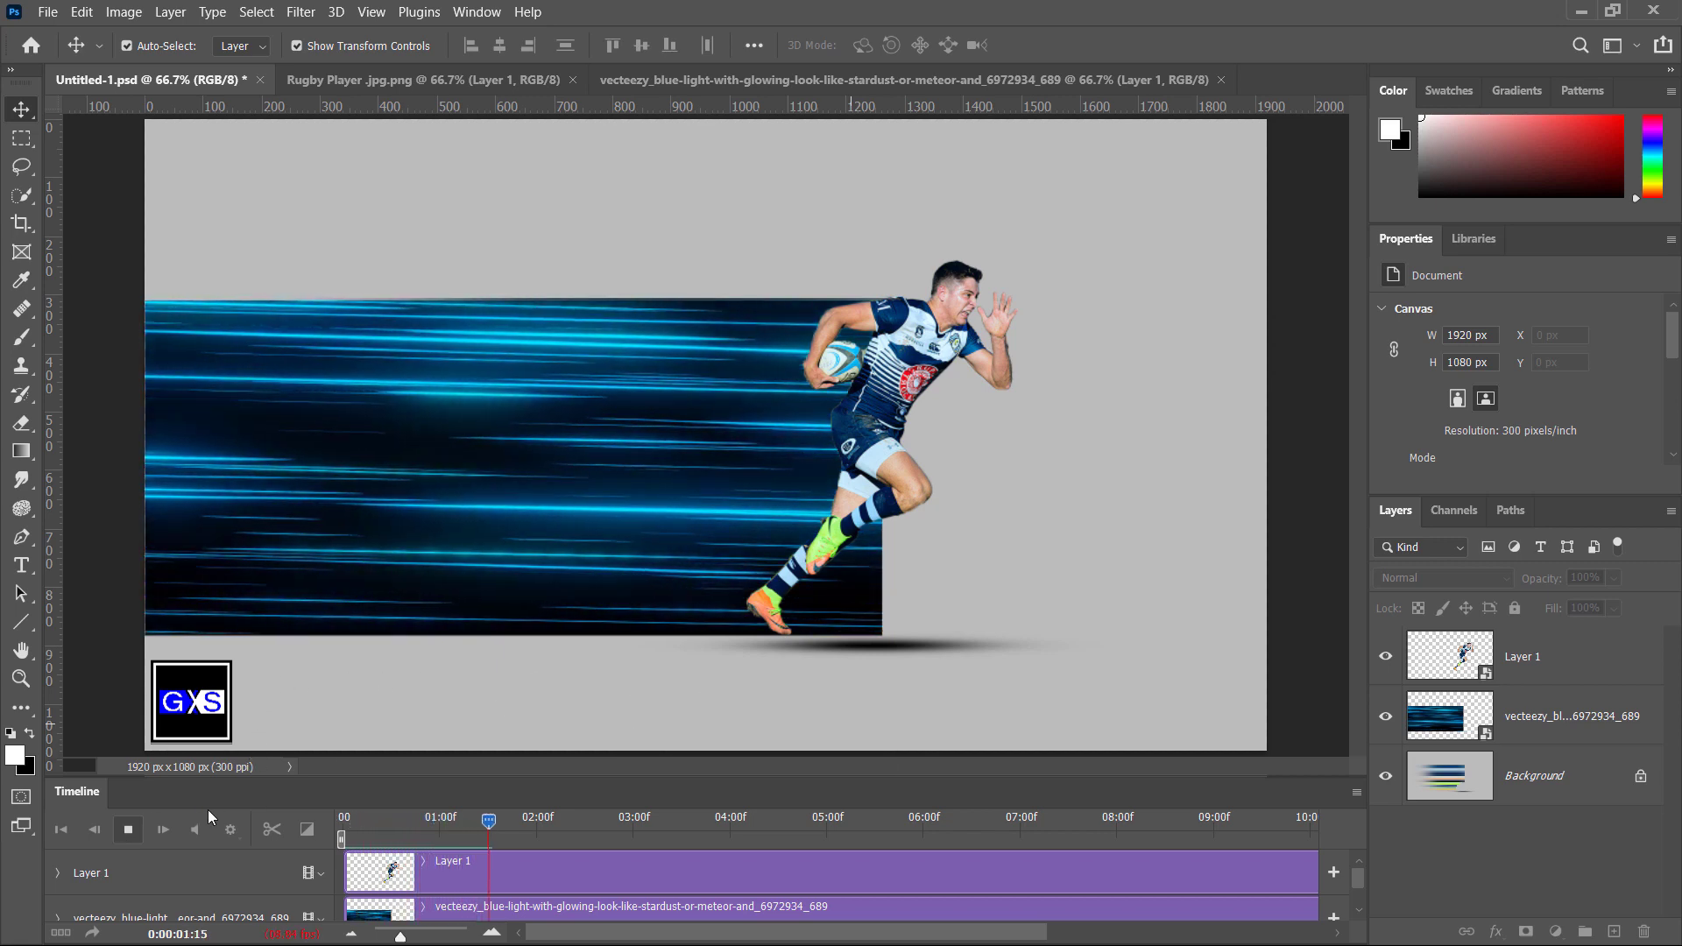
{"action": "left_click", "coordinate": [128, 830]}
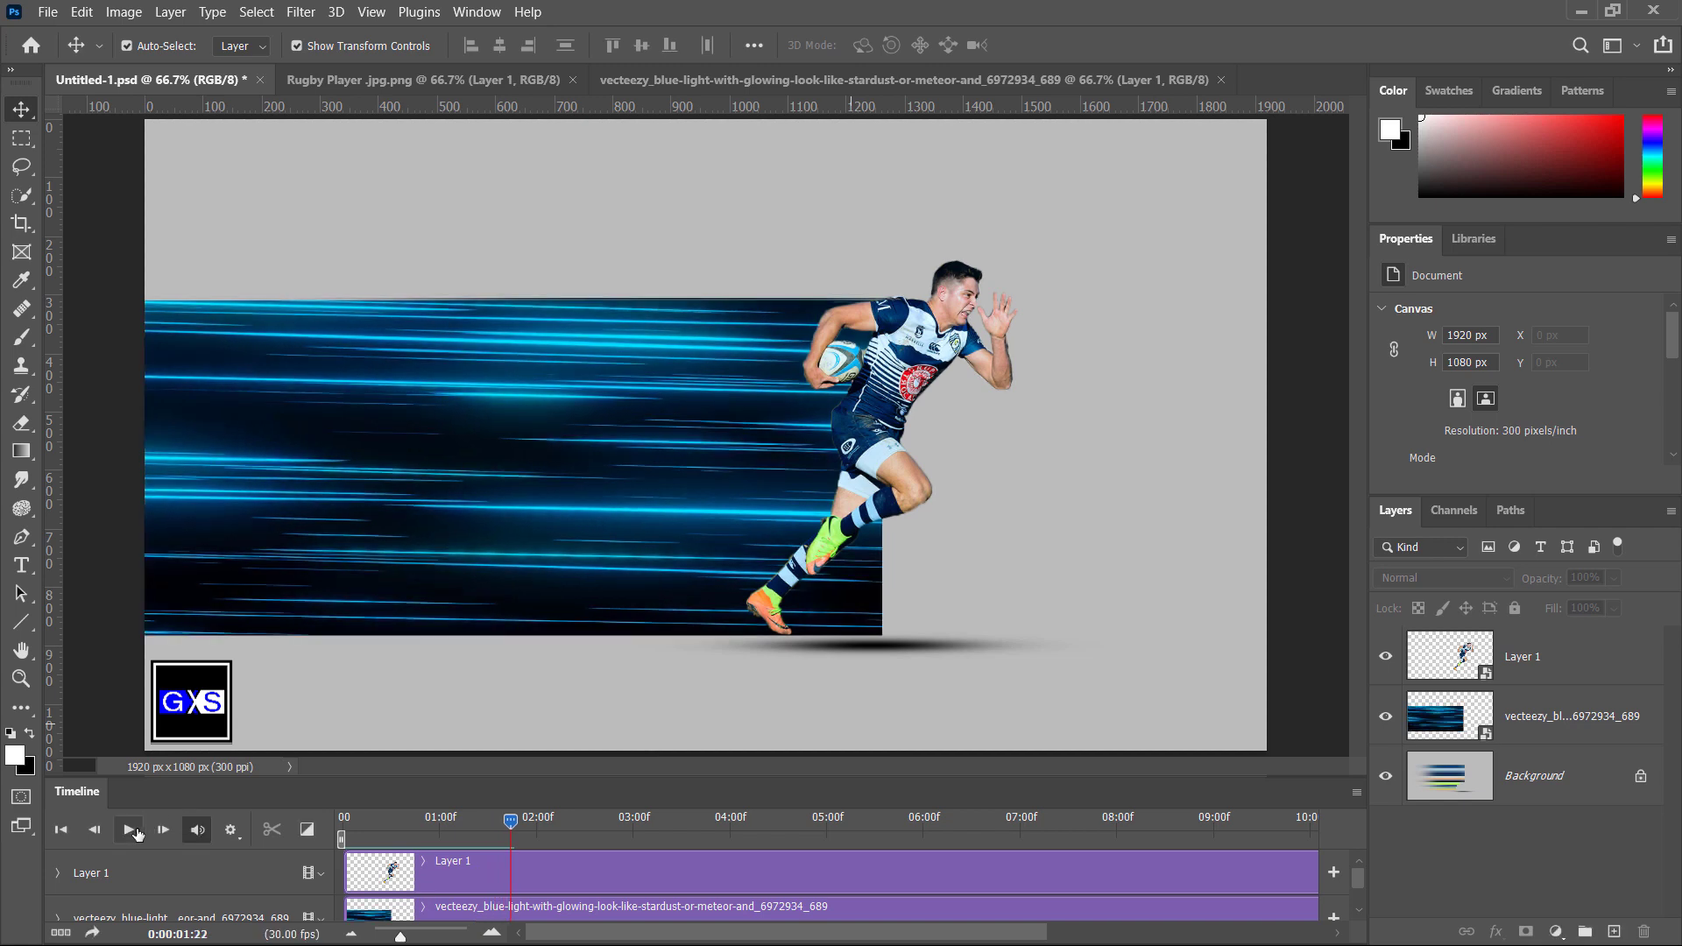
Flip the blue-light video layer horizontally and preview the playback.
{"action": "left_click", "coordinate": [1437, 734]}
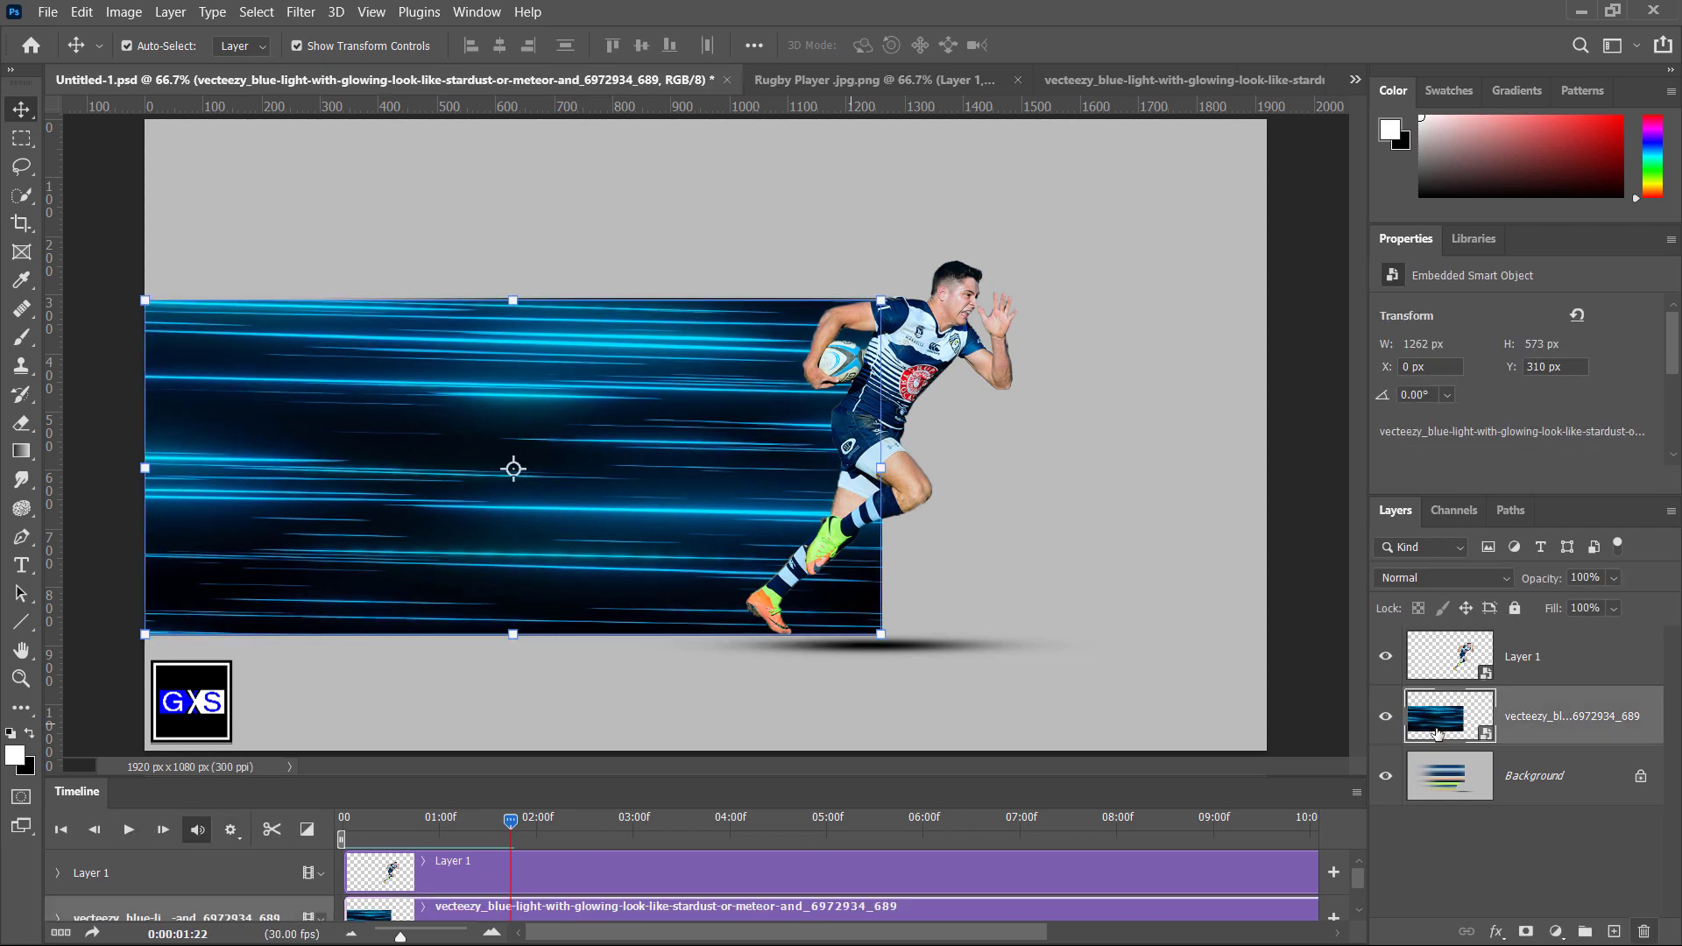
{"action": "left_click", "coordinate": [82, 13]}
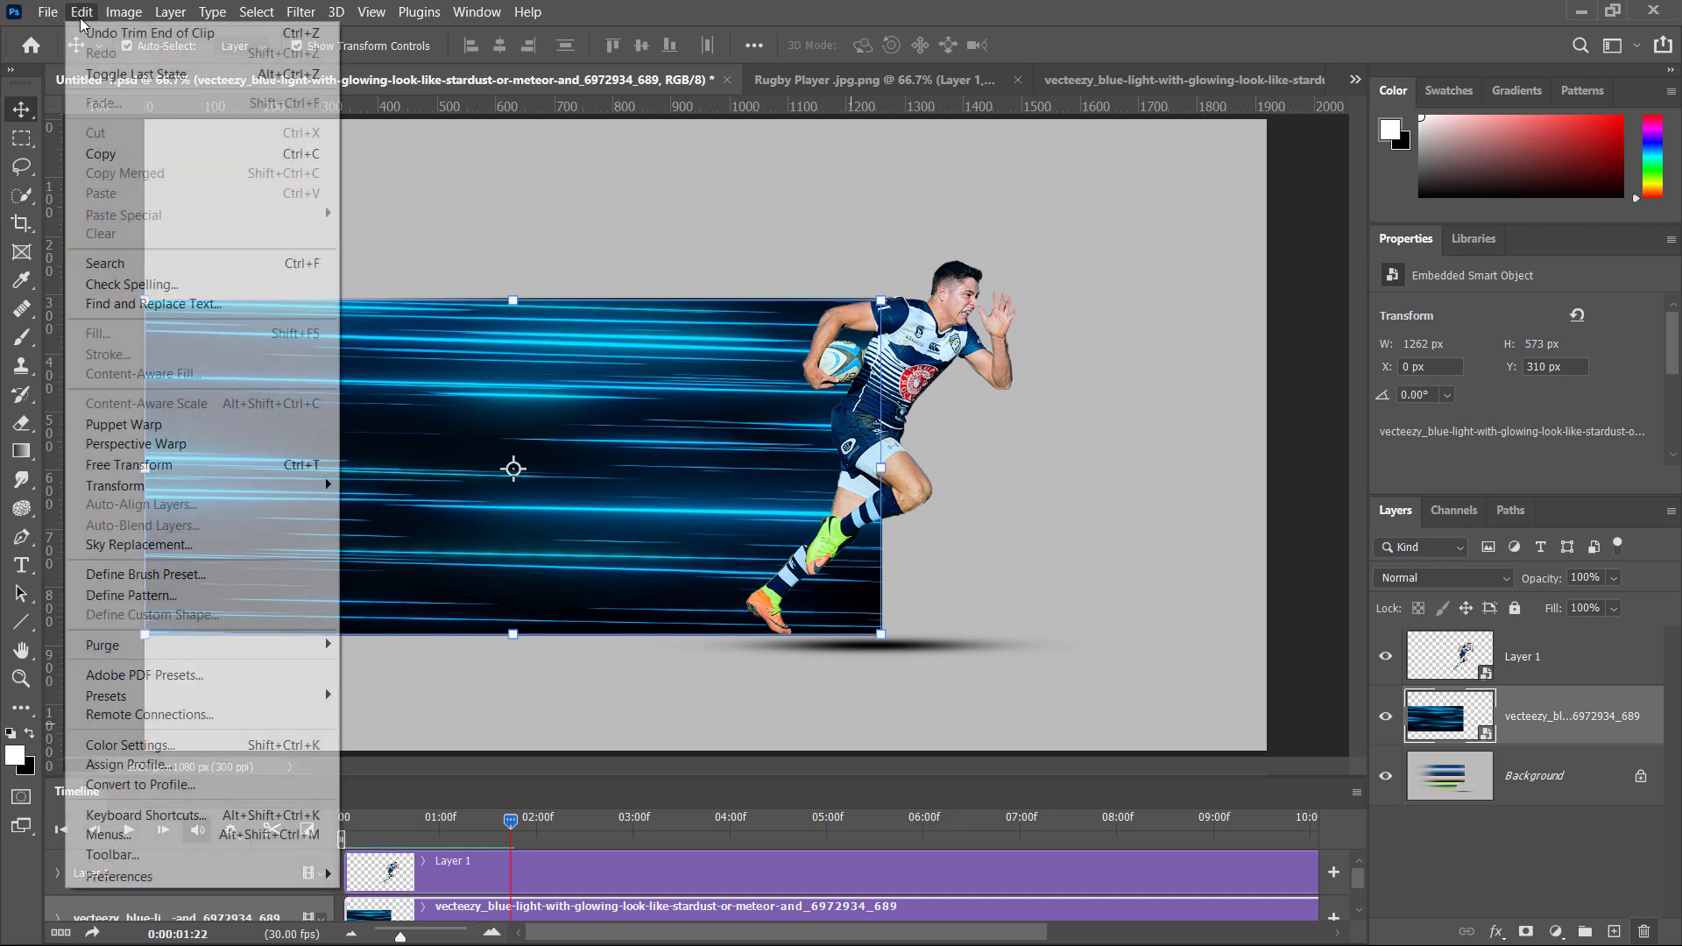
{"action": "mouse_move", "coordinate": [219, 494]}
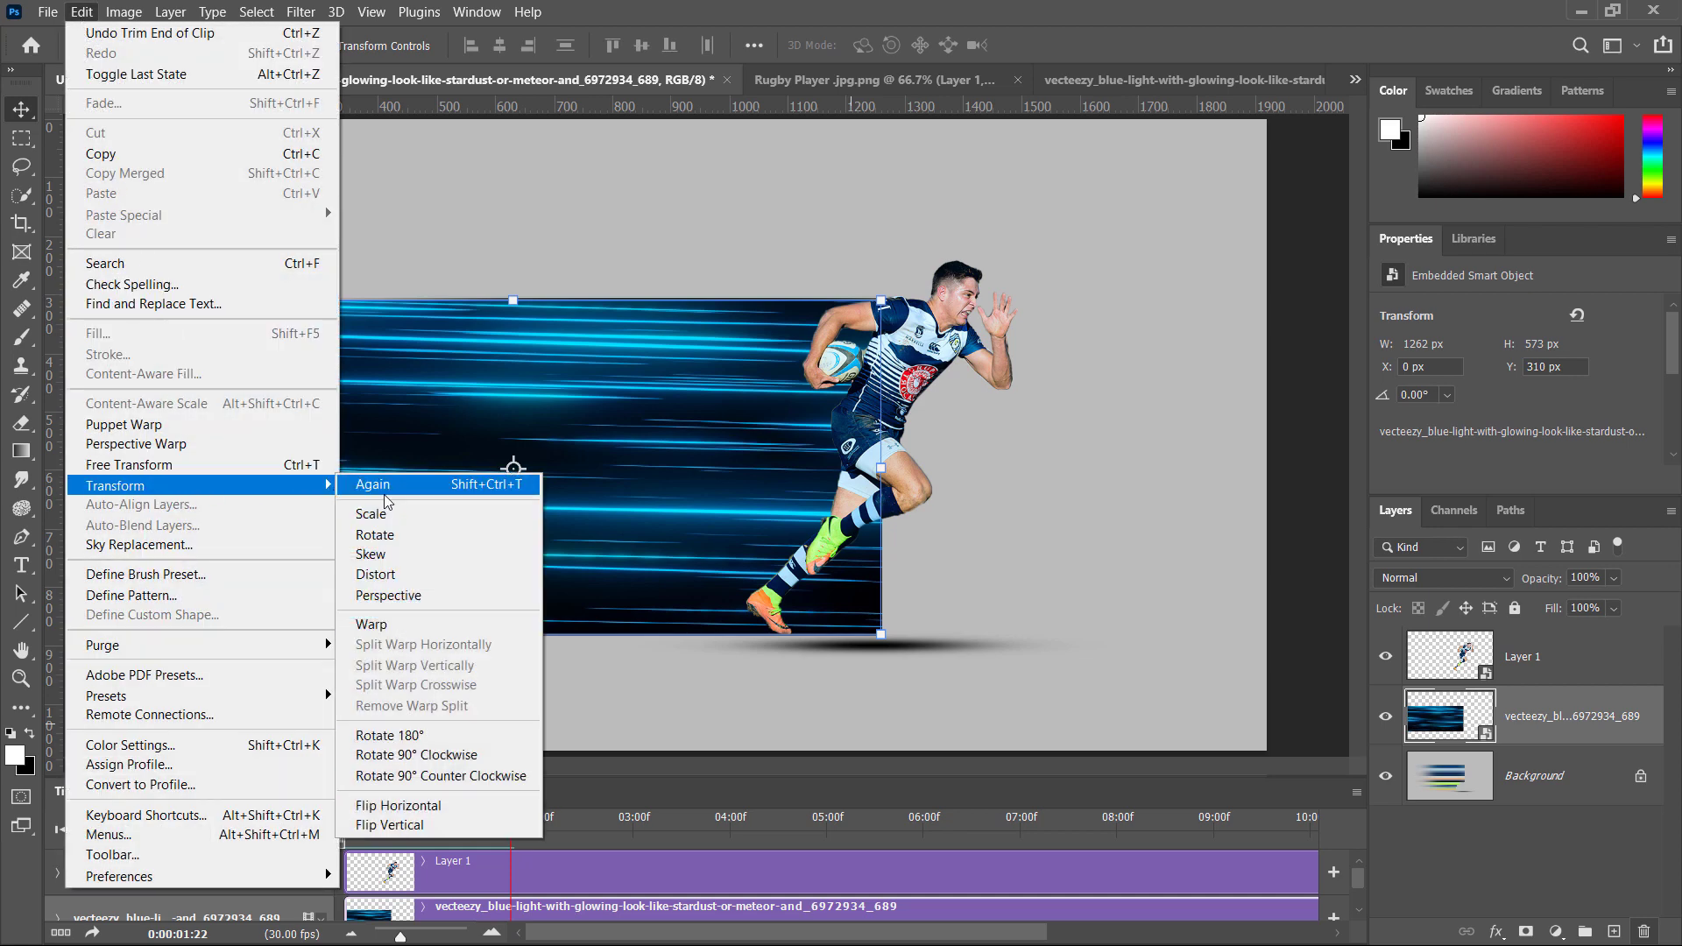
{"action": "left_click", "coordinate": [426, 810]}
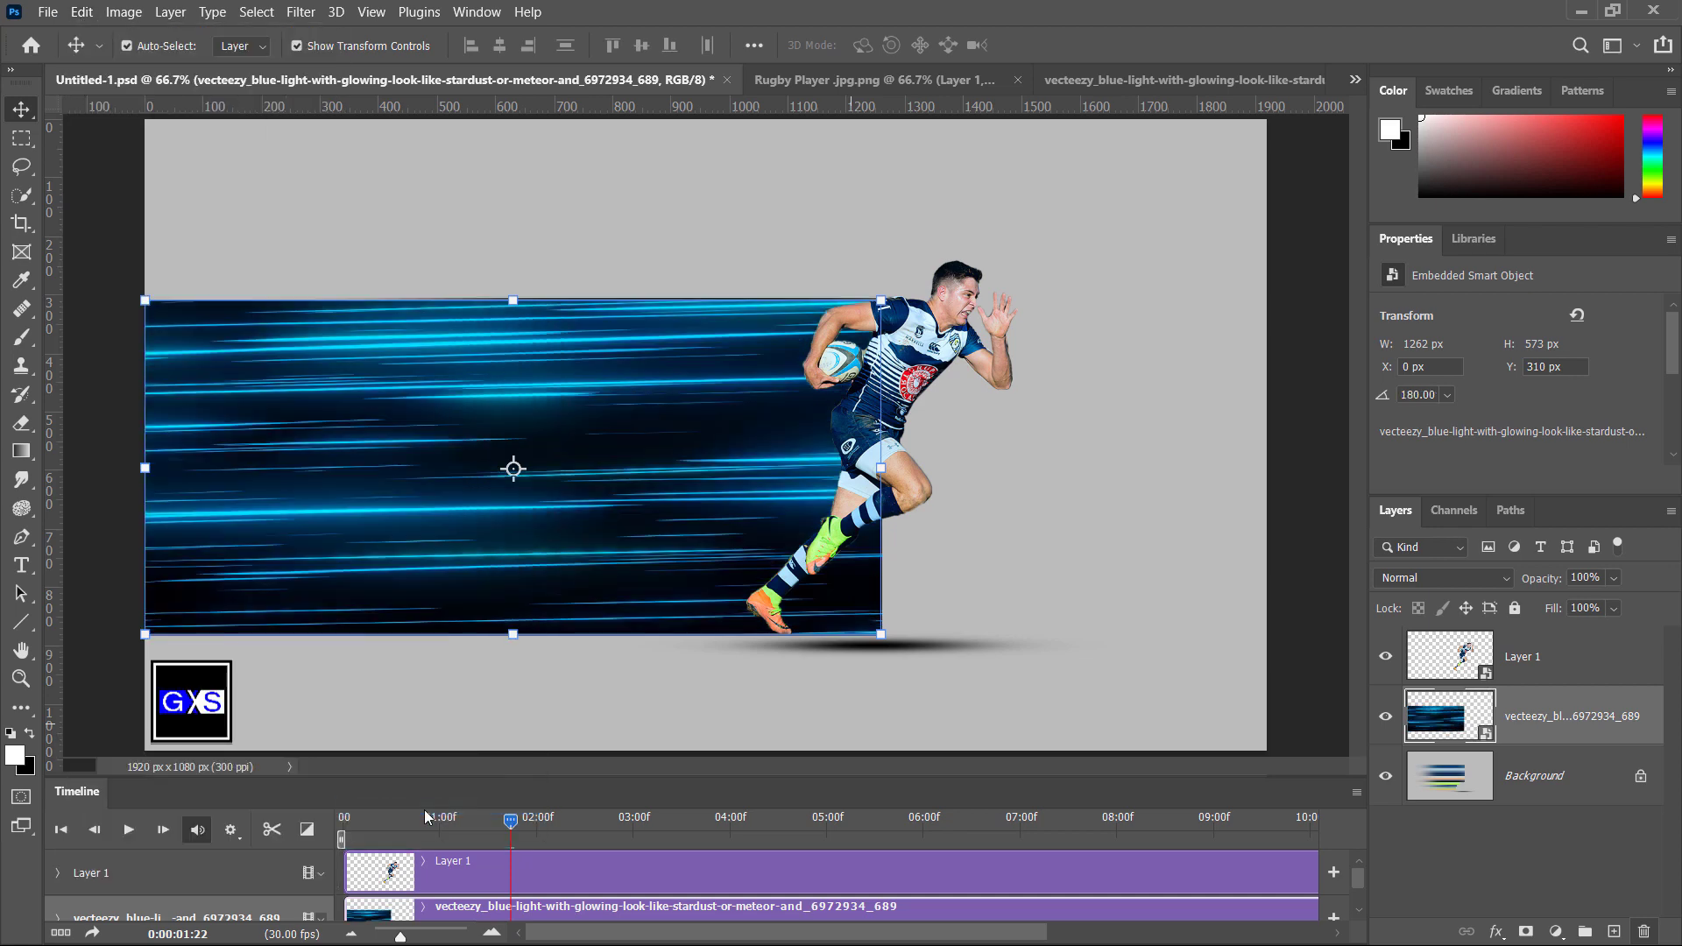
{"action": "left_click", "coordinate": [131, 829]}
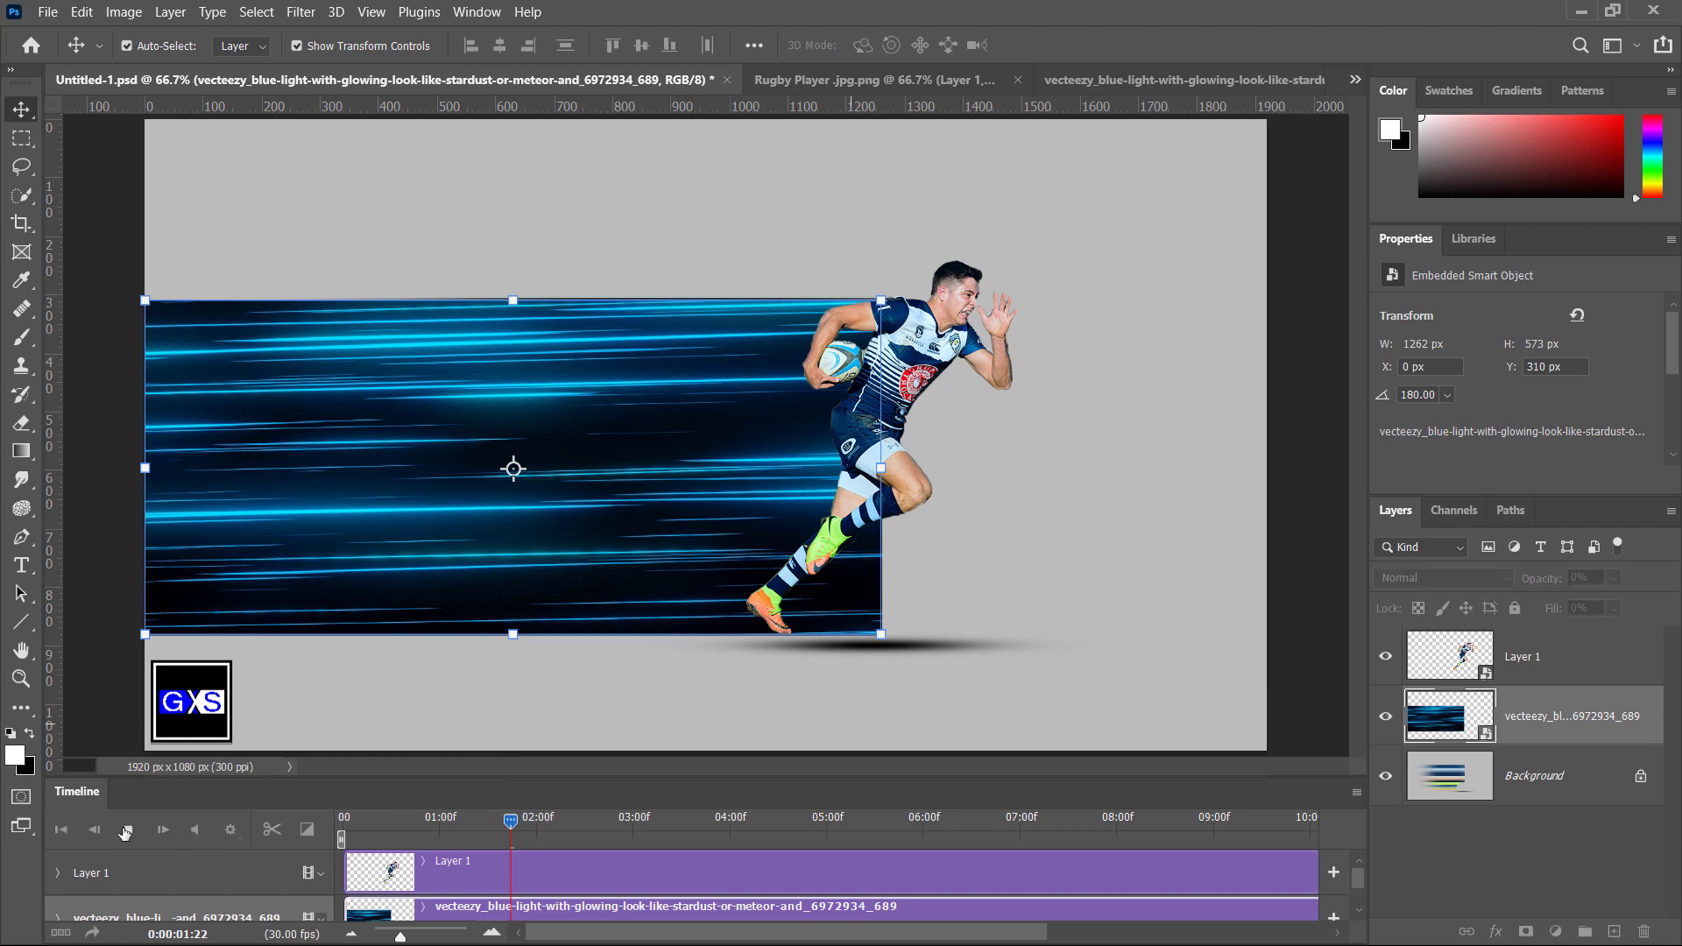
{"action": "left_click", "coordinate": [125, 830]}
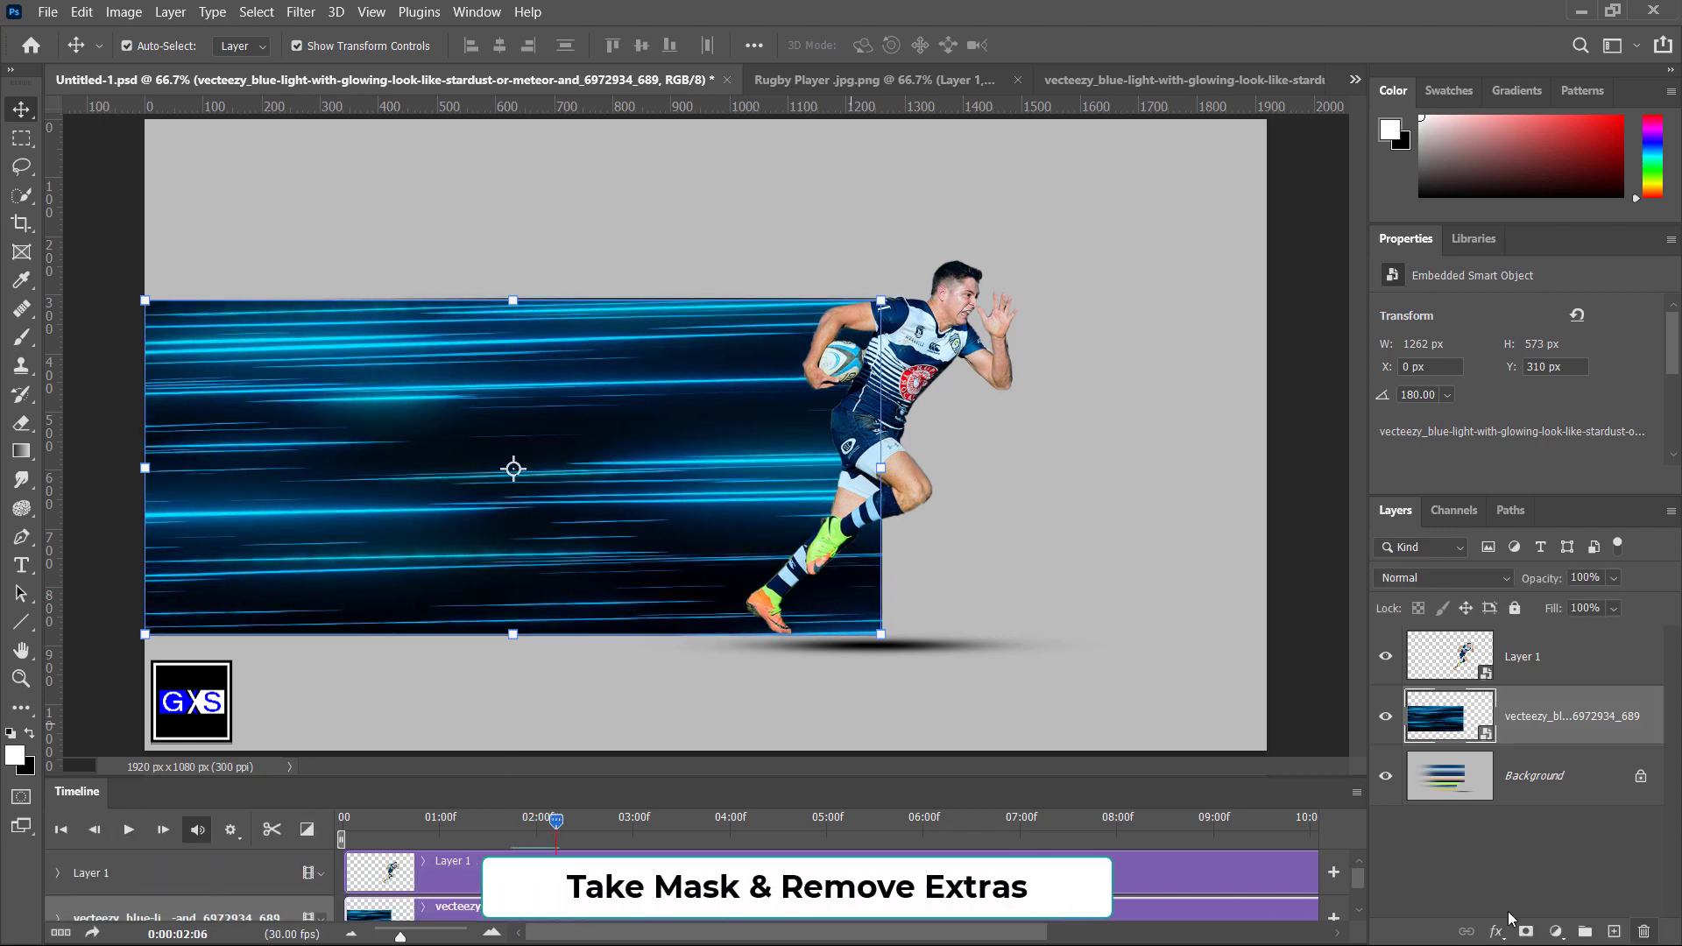
Add a layer mask to the video layer, paint black with a 250 px brush over the excess beside the player's legs, and preview the playback.
{"action": "left_click", "coordinate": [1527, 933]}
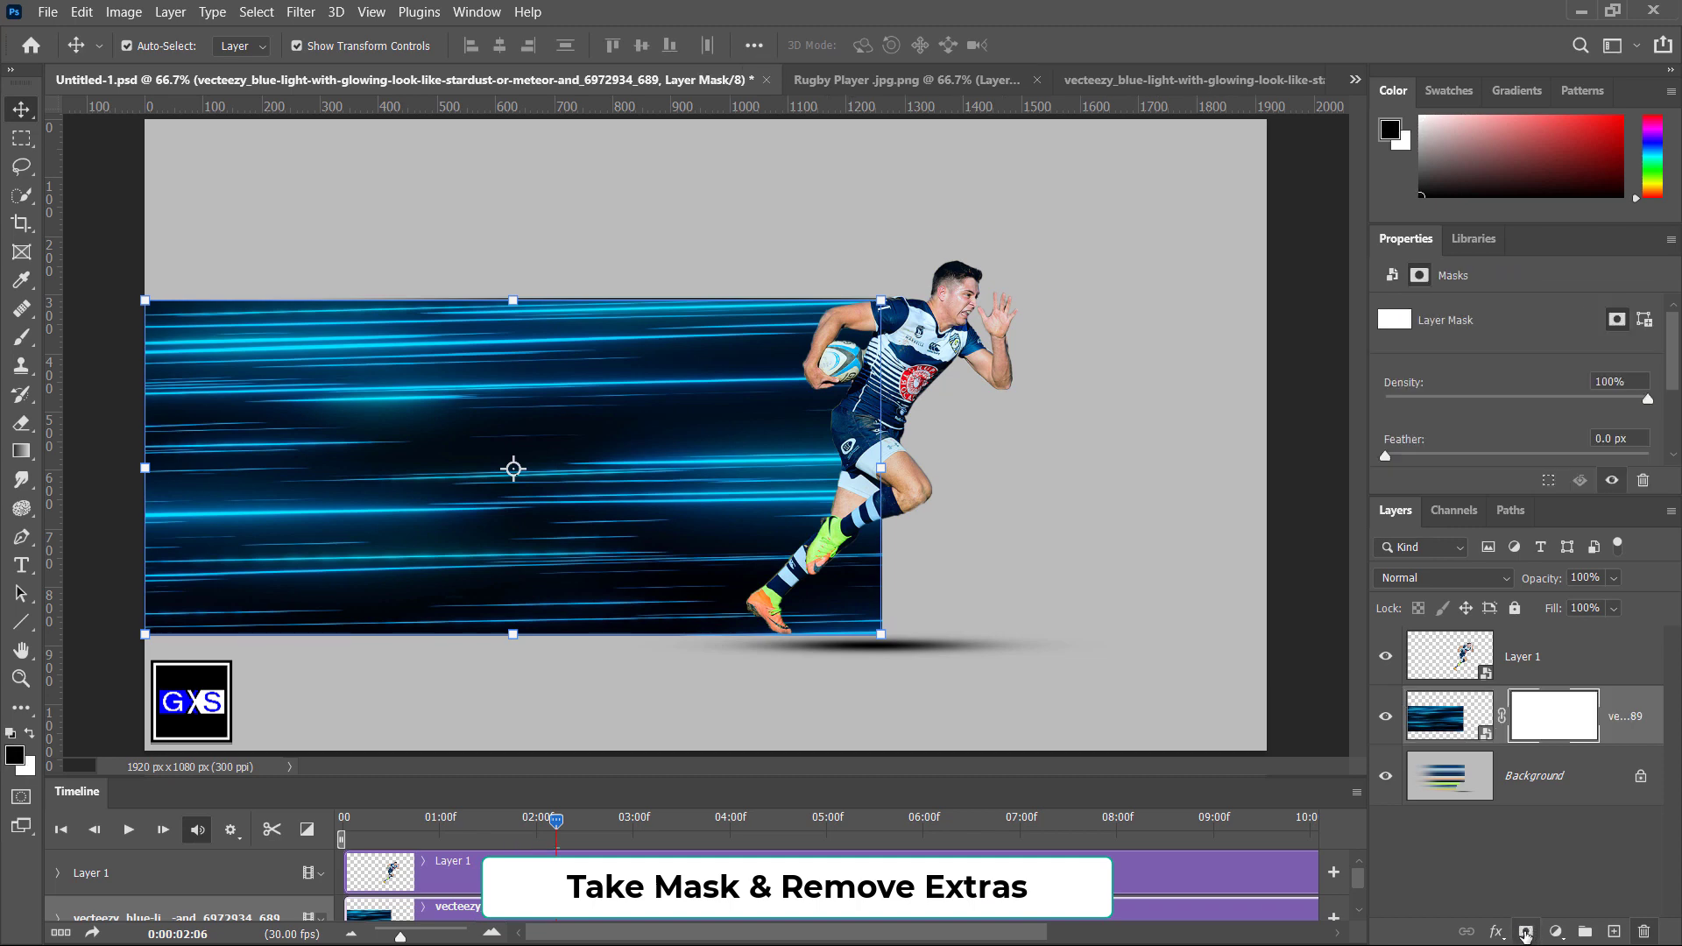
{"action": "left_click", "coordinate": [22, 337]}
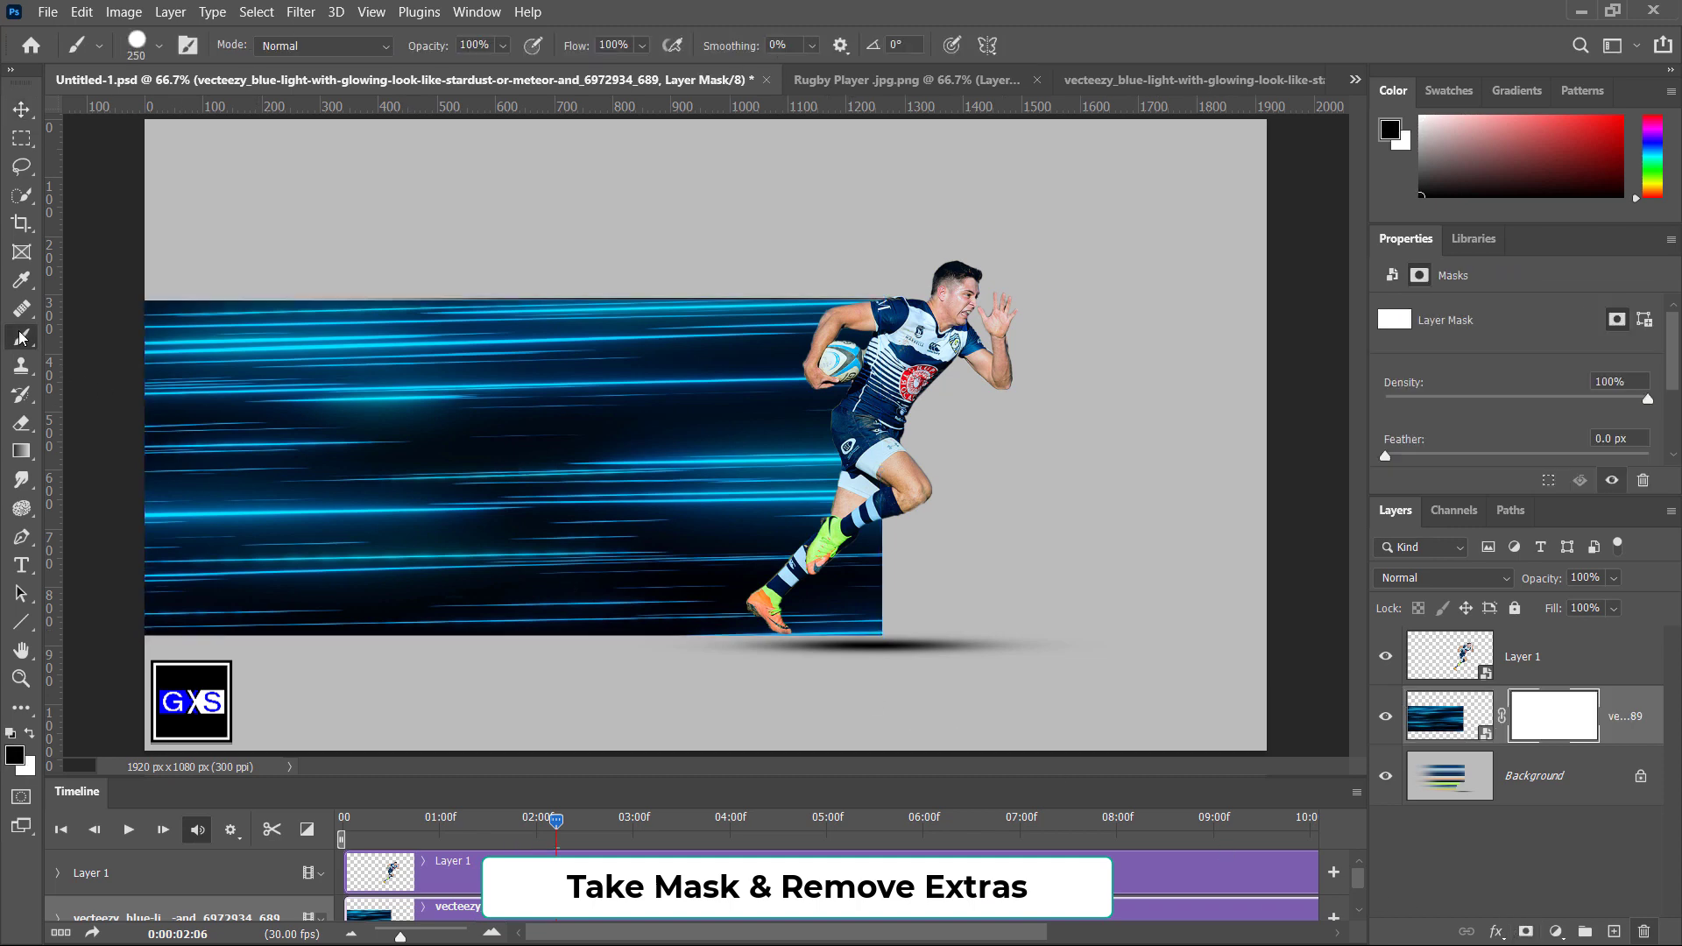
{"action": "left_click", "coordinate": [885, 589]}
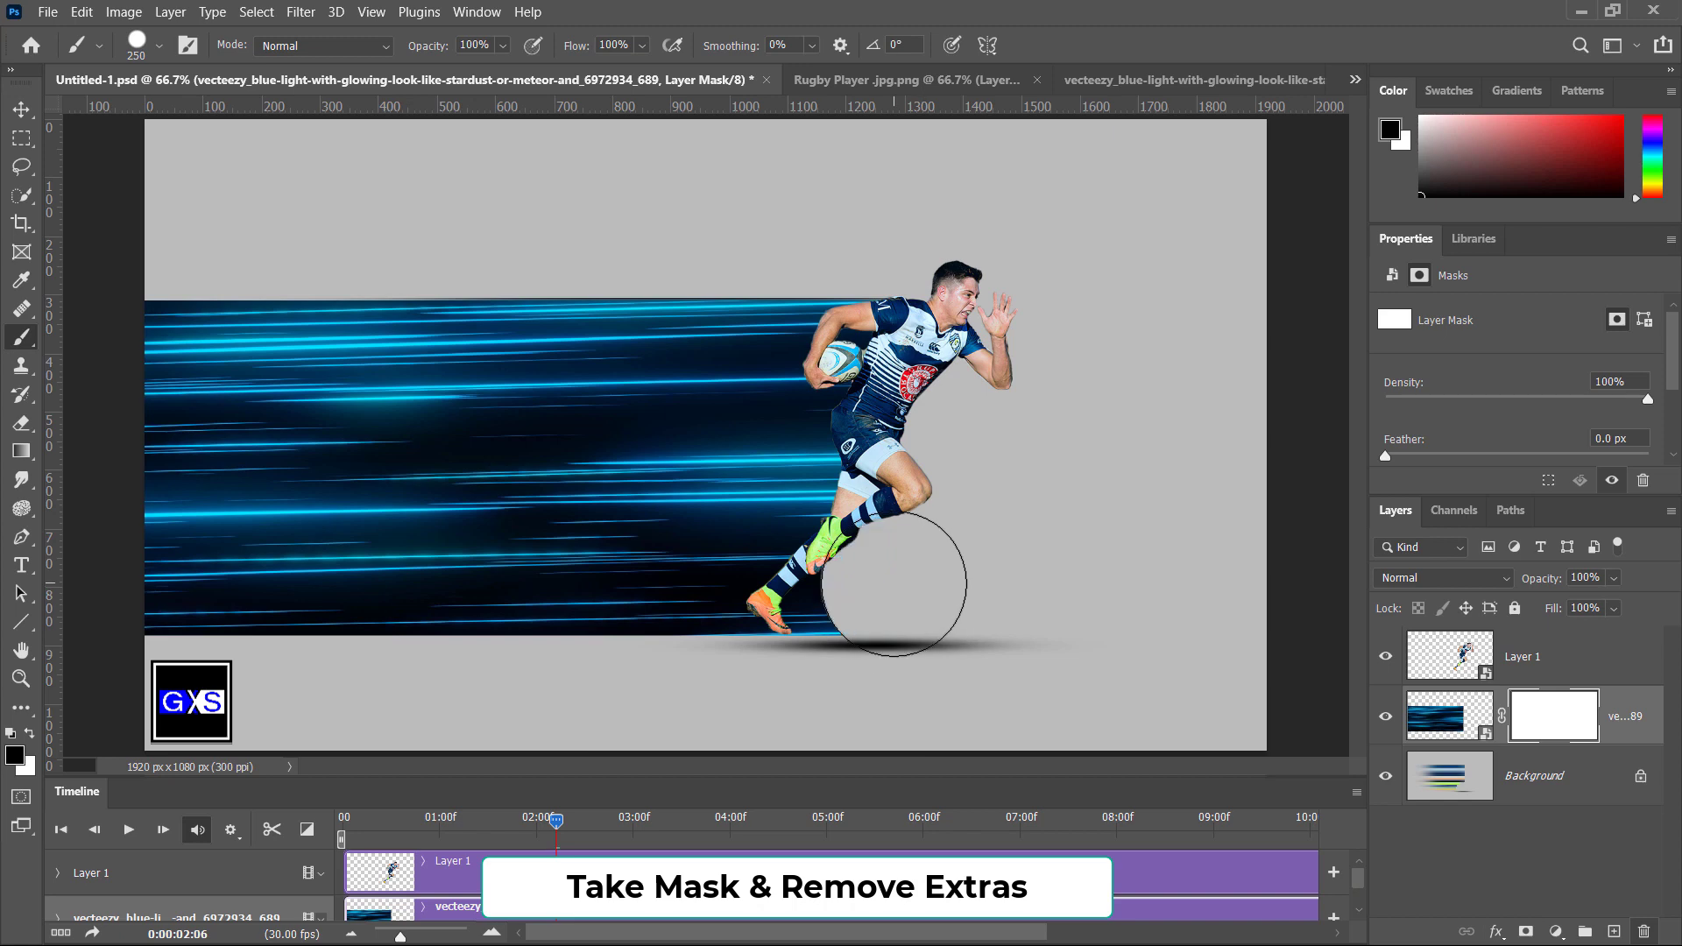
{"action": "left_click", "coordinate": [851, 610]}
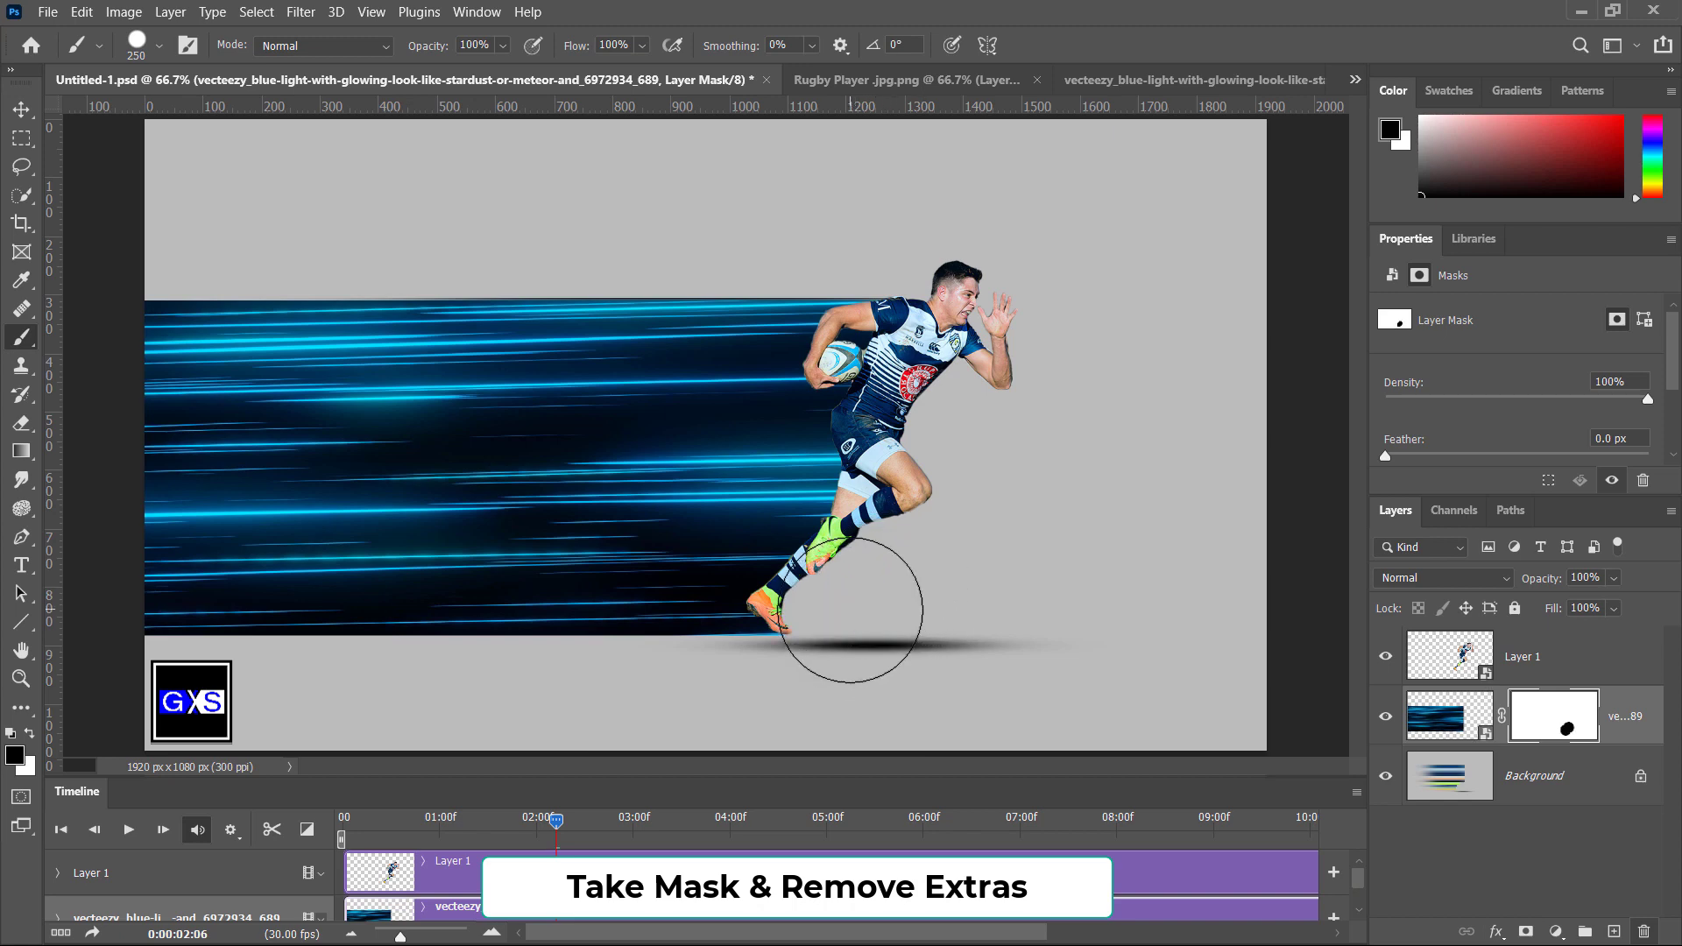
{"action": "key", "text": "bracketleft"}
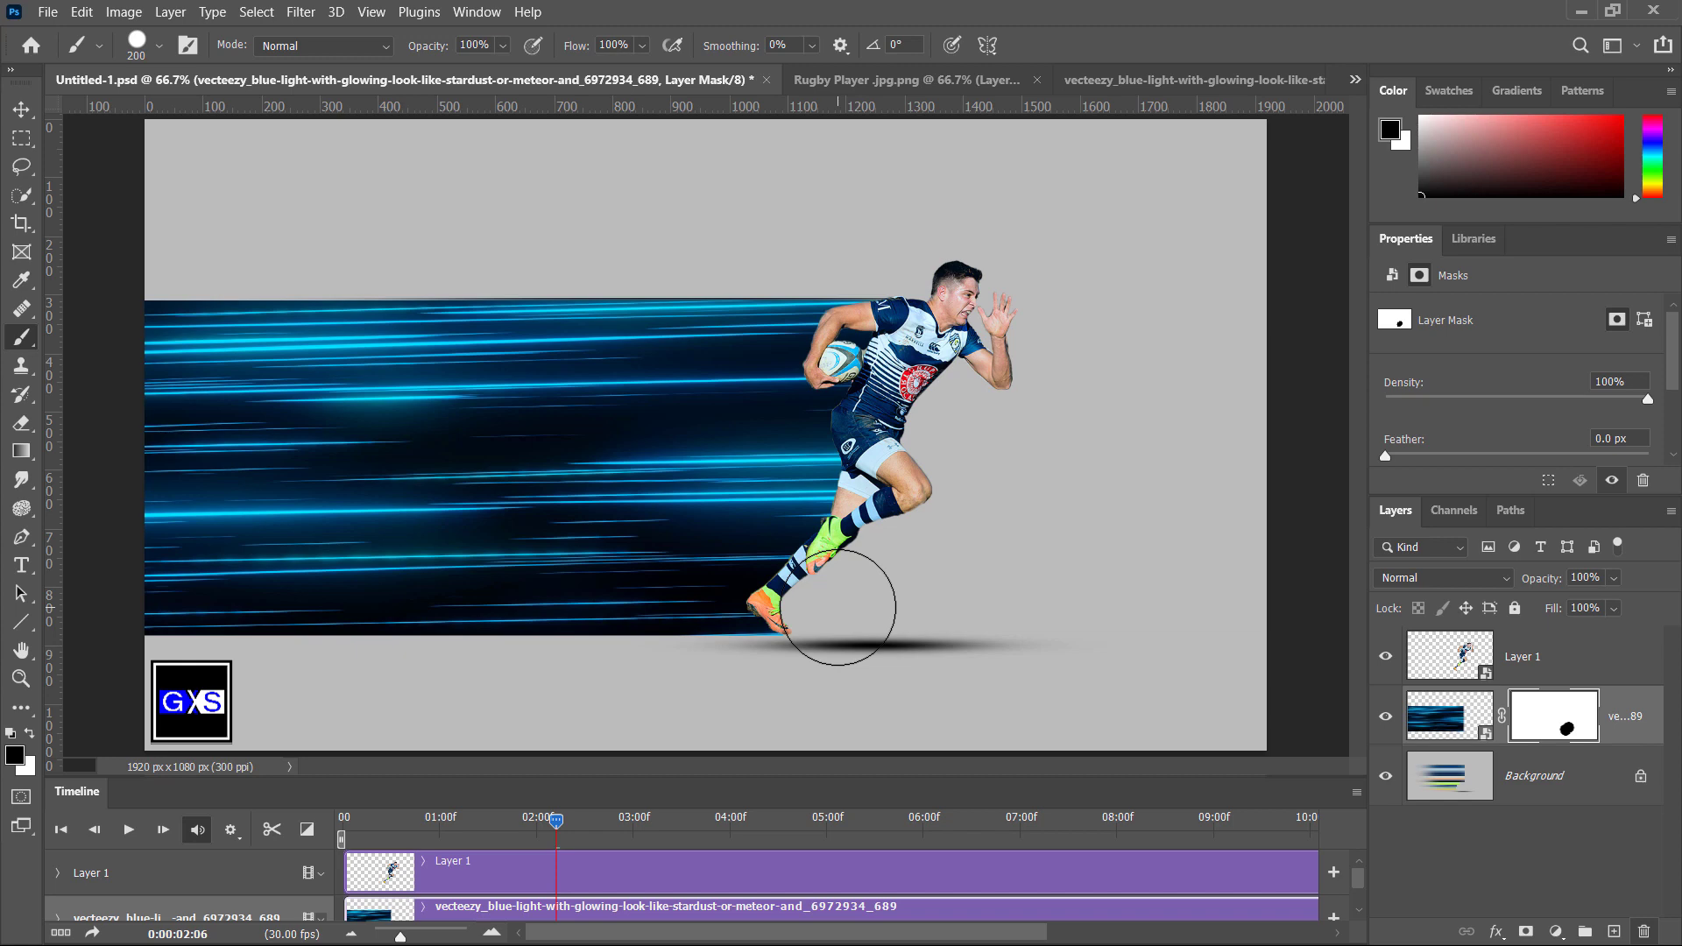
{"action": "left_click", "coordinate": [126, 829]}
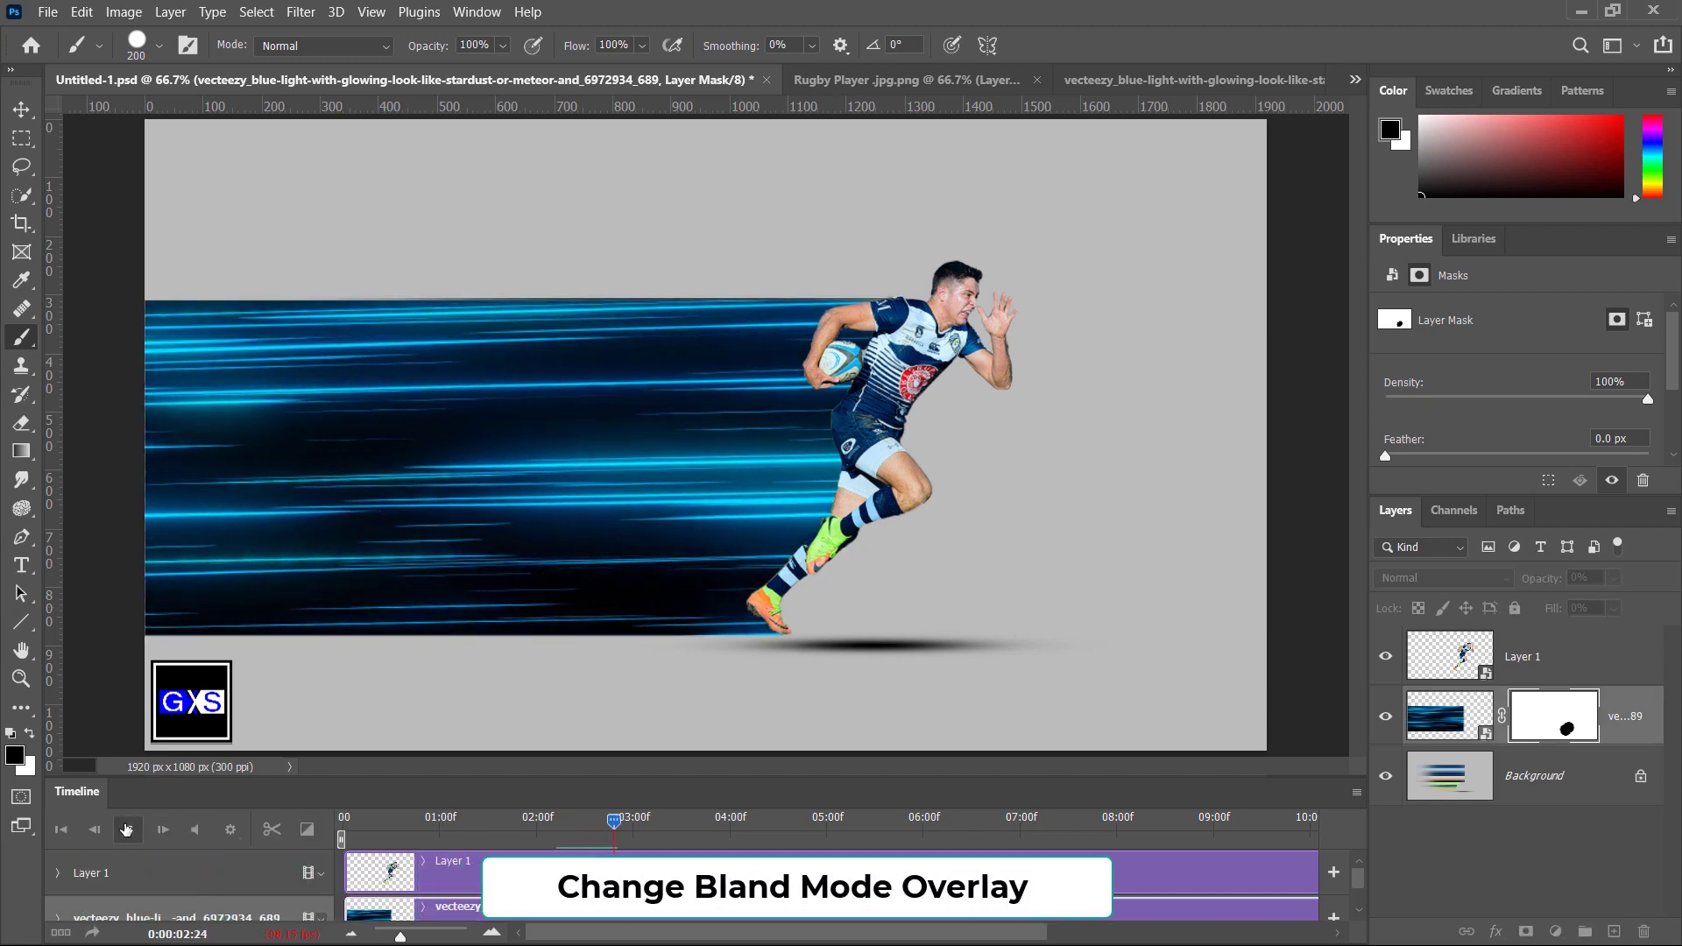
{"action": "left_click", "coordinate": [126, 829]}
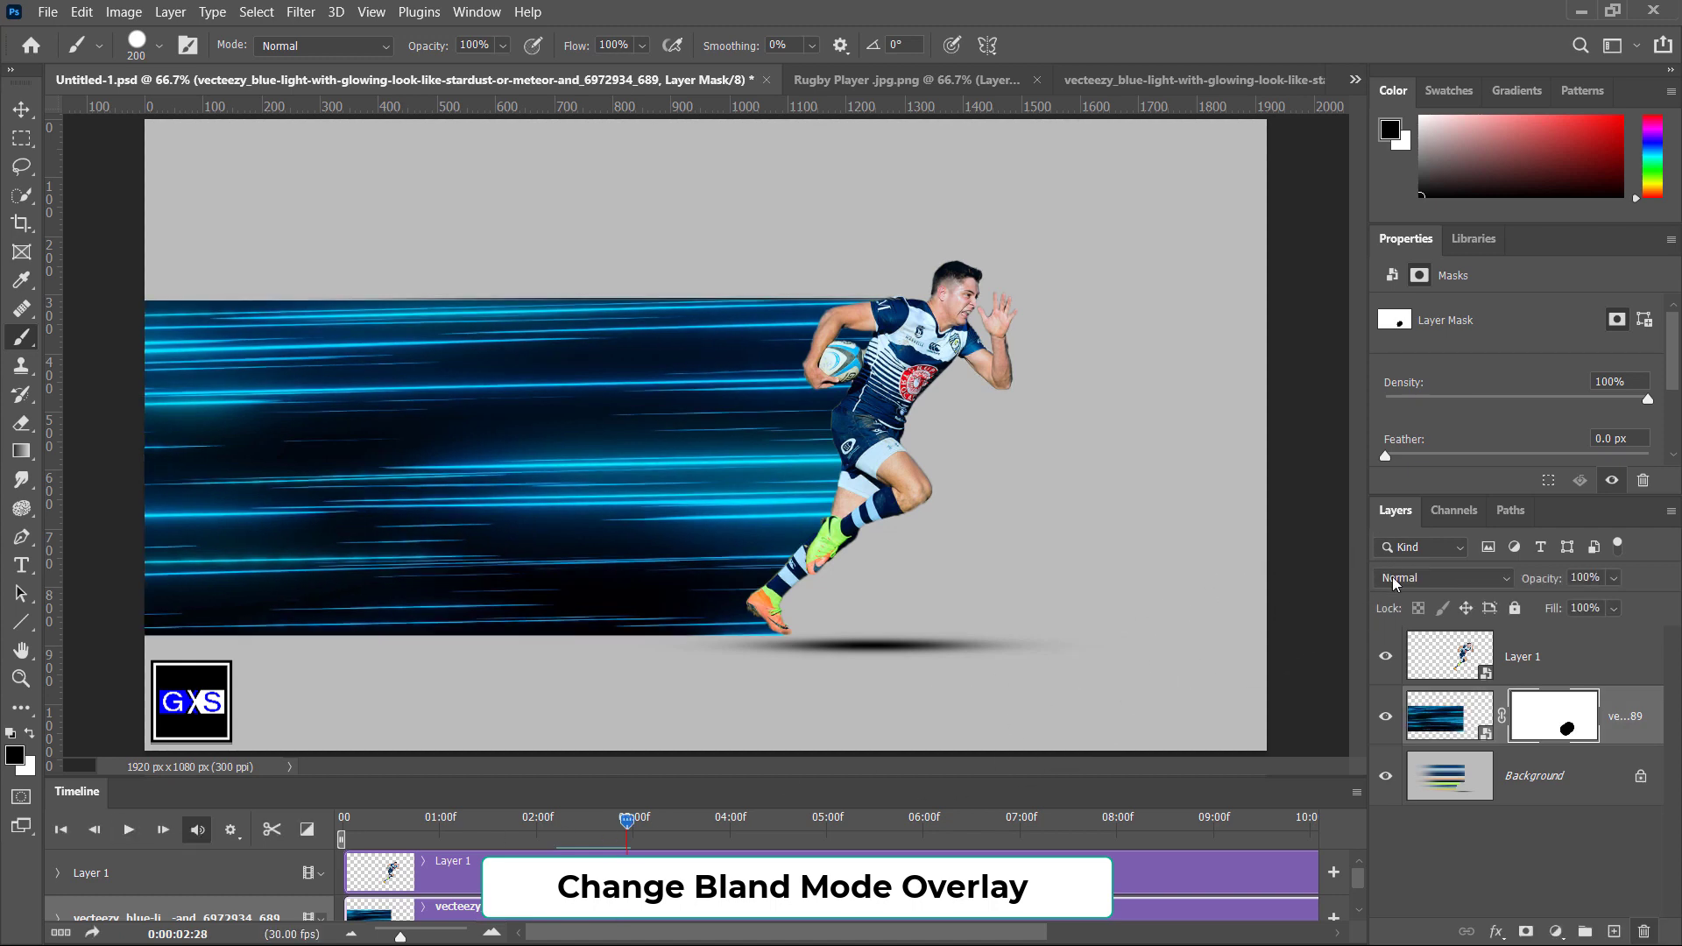
Set the blue-light video layer's blend mode to Overlay and preview the playback from the first frame.
{"action": "left_click", "coordinate": [1405, 581]}
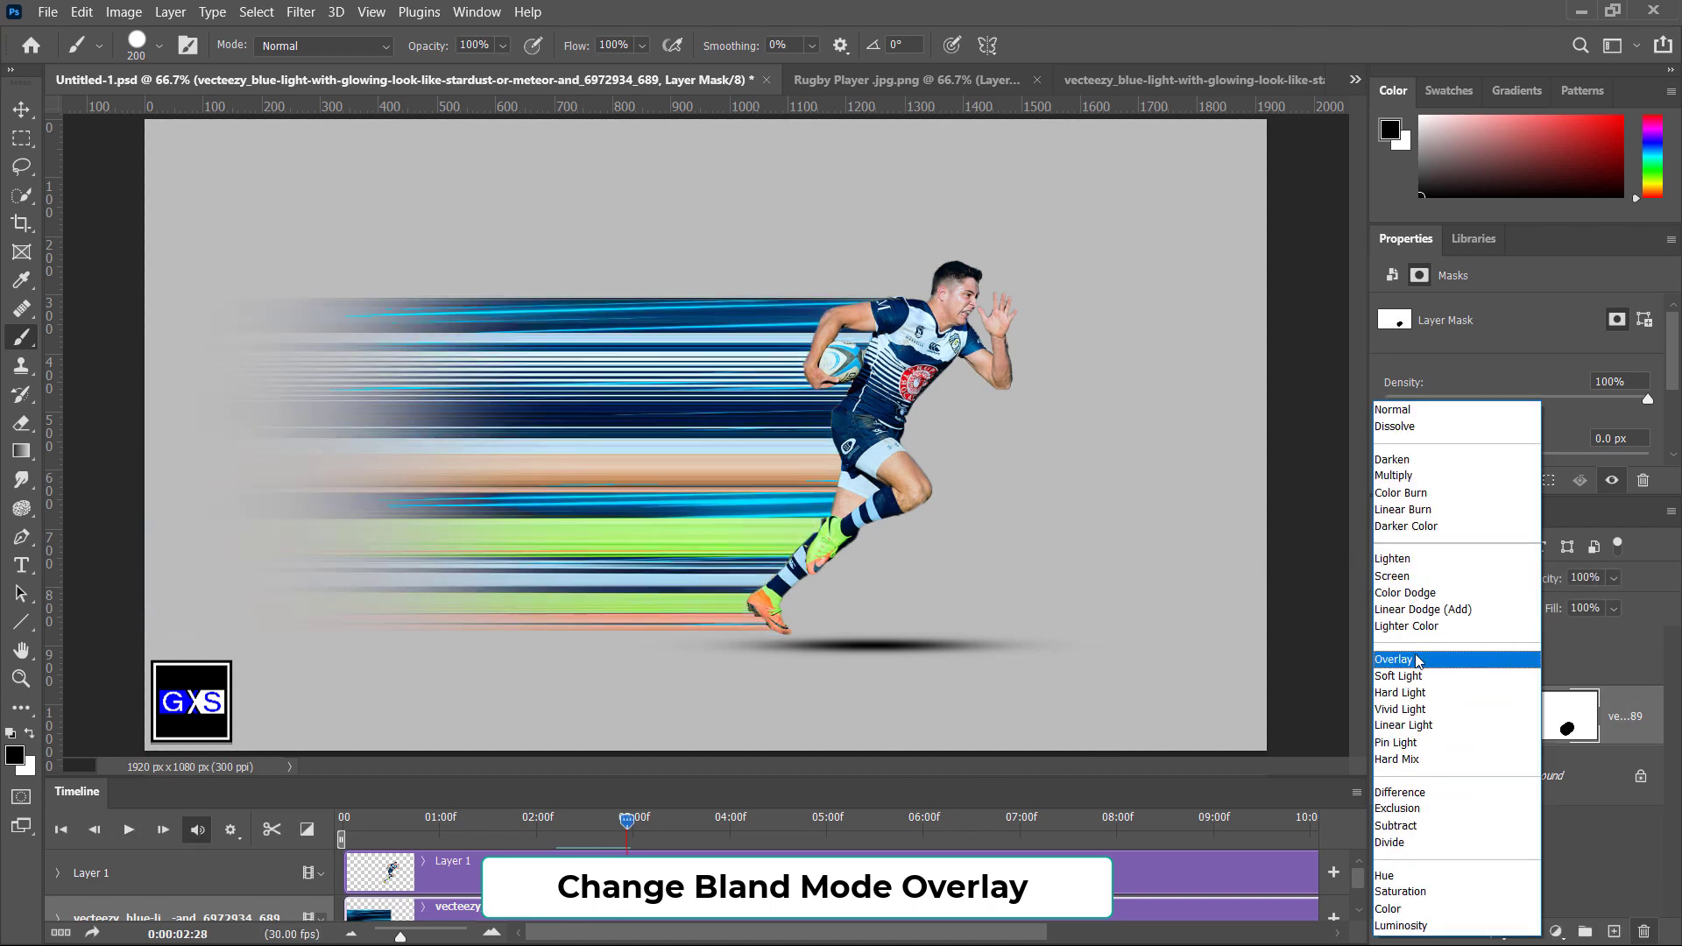
{"action": "left_click", "coordinate": [1419, 661]}
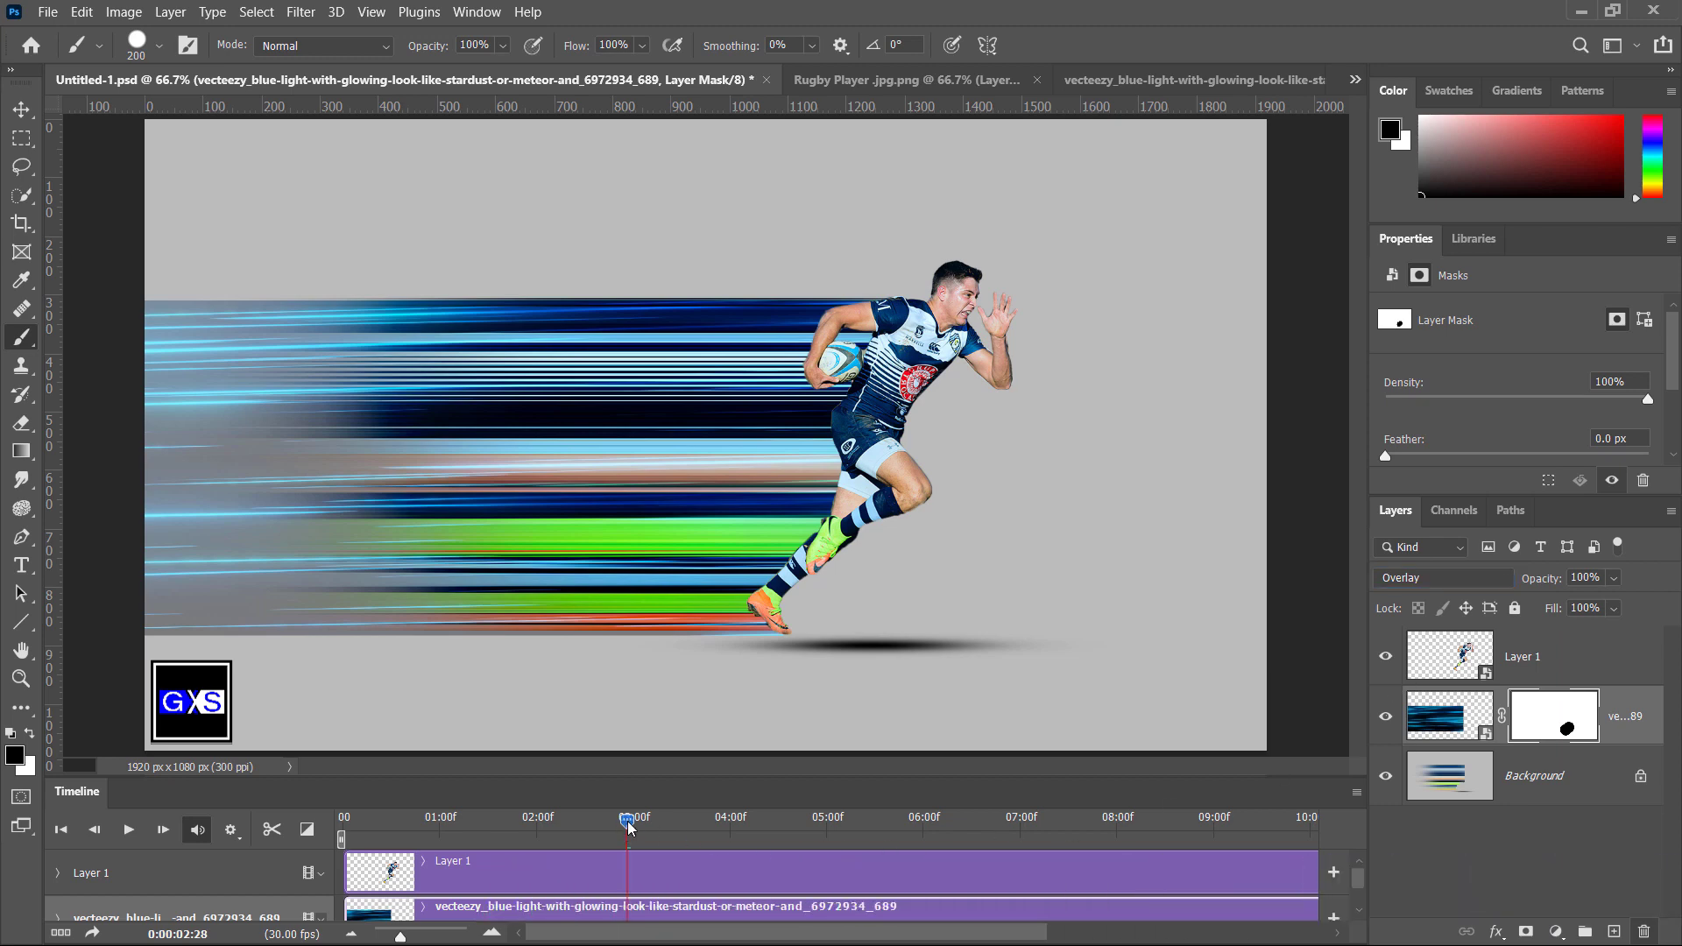
{"action": "left_click_drag", "start_coordinate": [628, 828], "coordinate": [309, 819]}
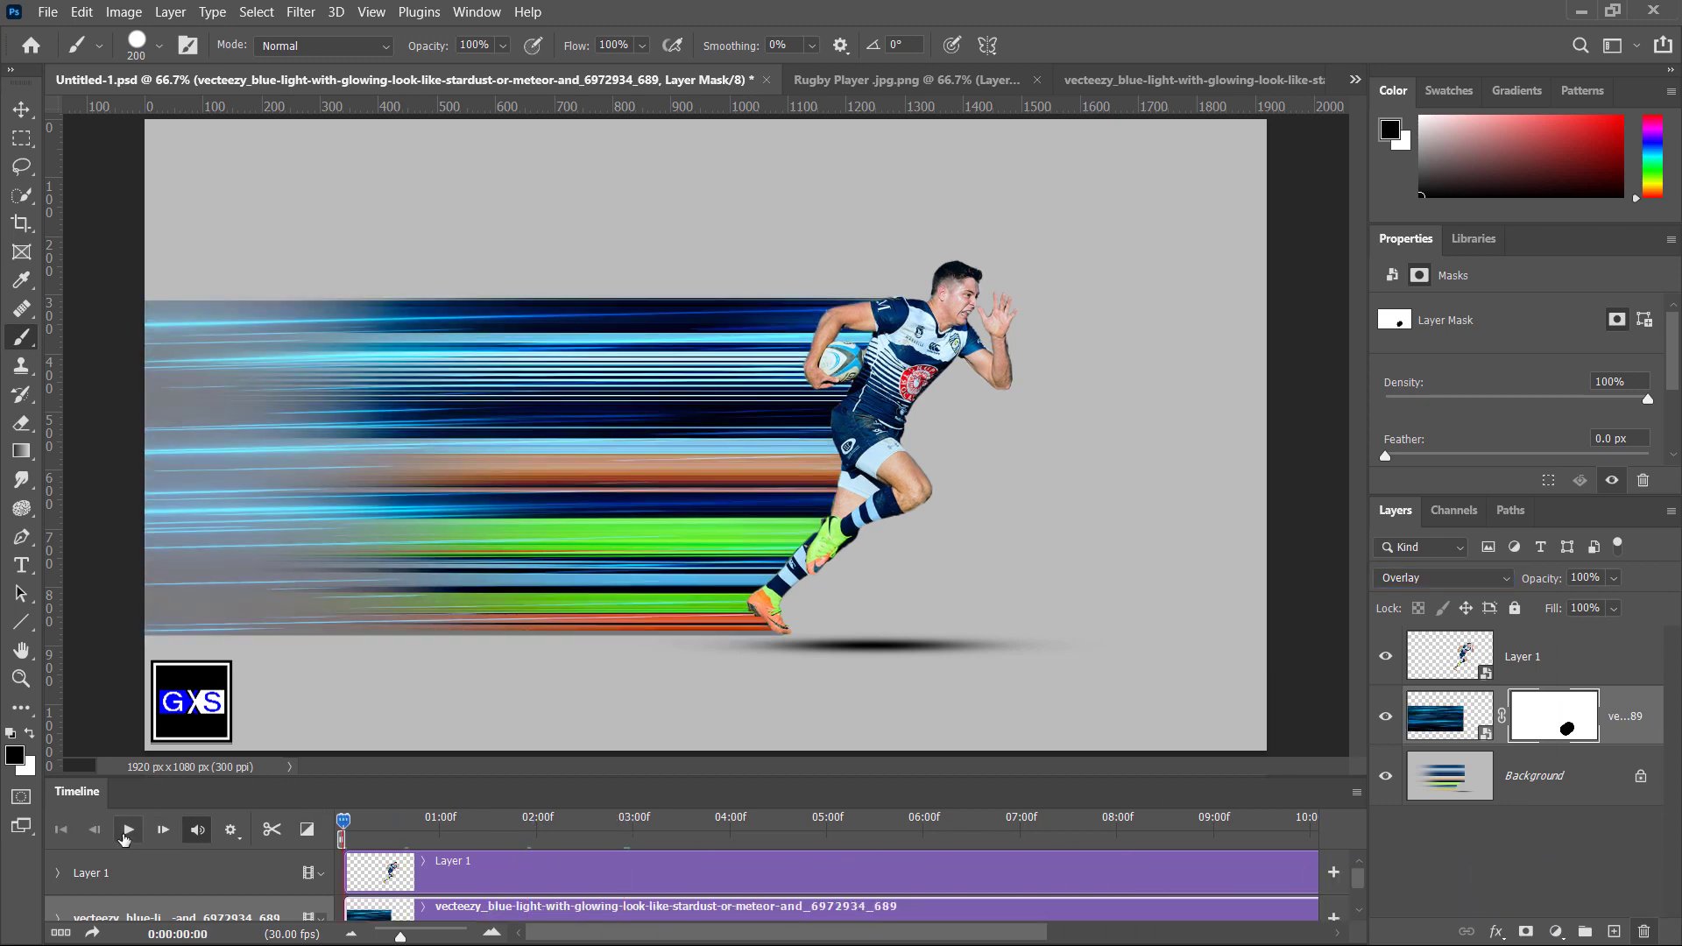
{"action": "left_click", "coordinate": [127, 830]}
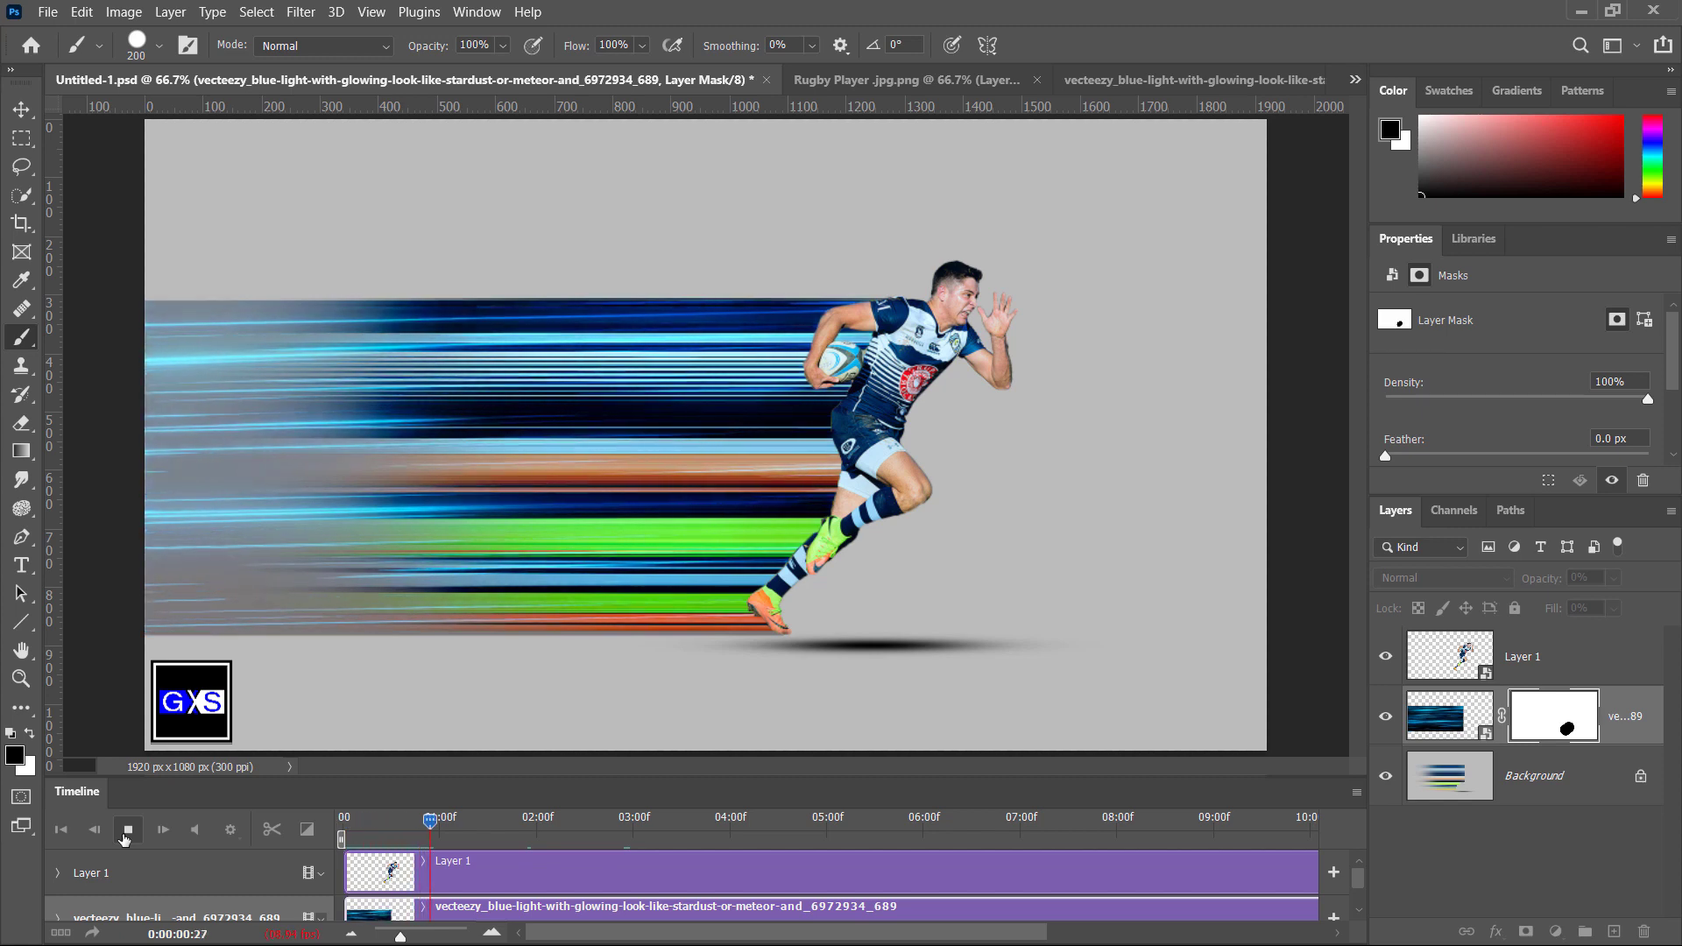
{"action": "left_click", "coordinate": [128, 832]}
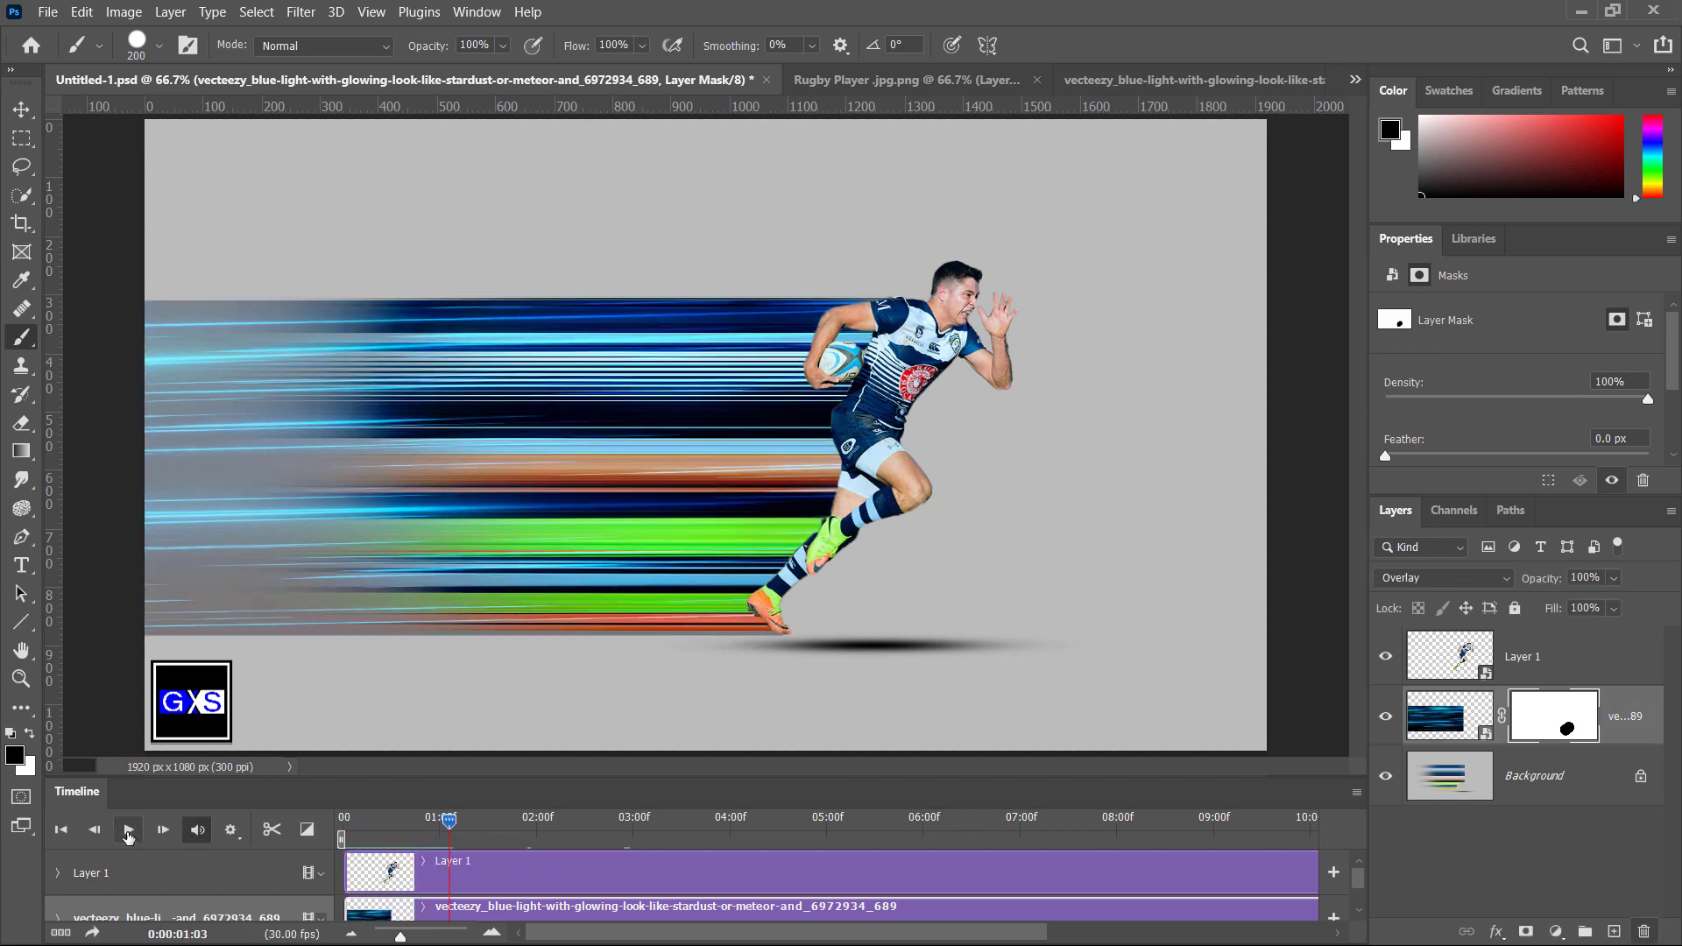
Render all frames of the timeline to the Desktop as Rugby Player.mp4, using H.264, High Quality, 1920 x 1080 at 30 fps.
{"action": "left_click", "coordinate": [1356, 796]}
{"action": "left_click", "coordinate": [1410, 726]}
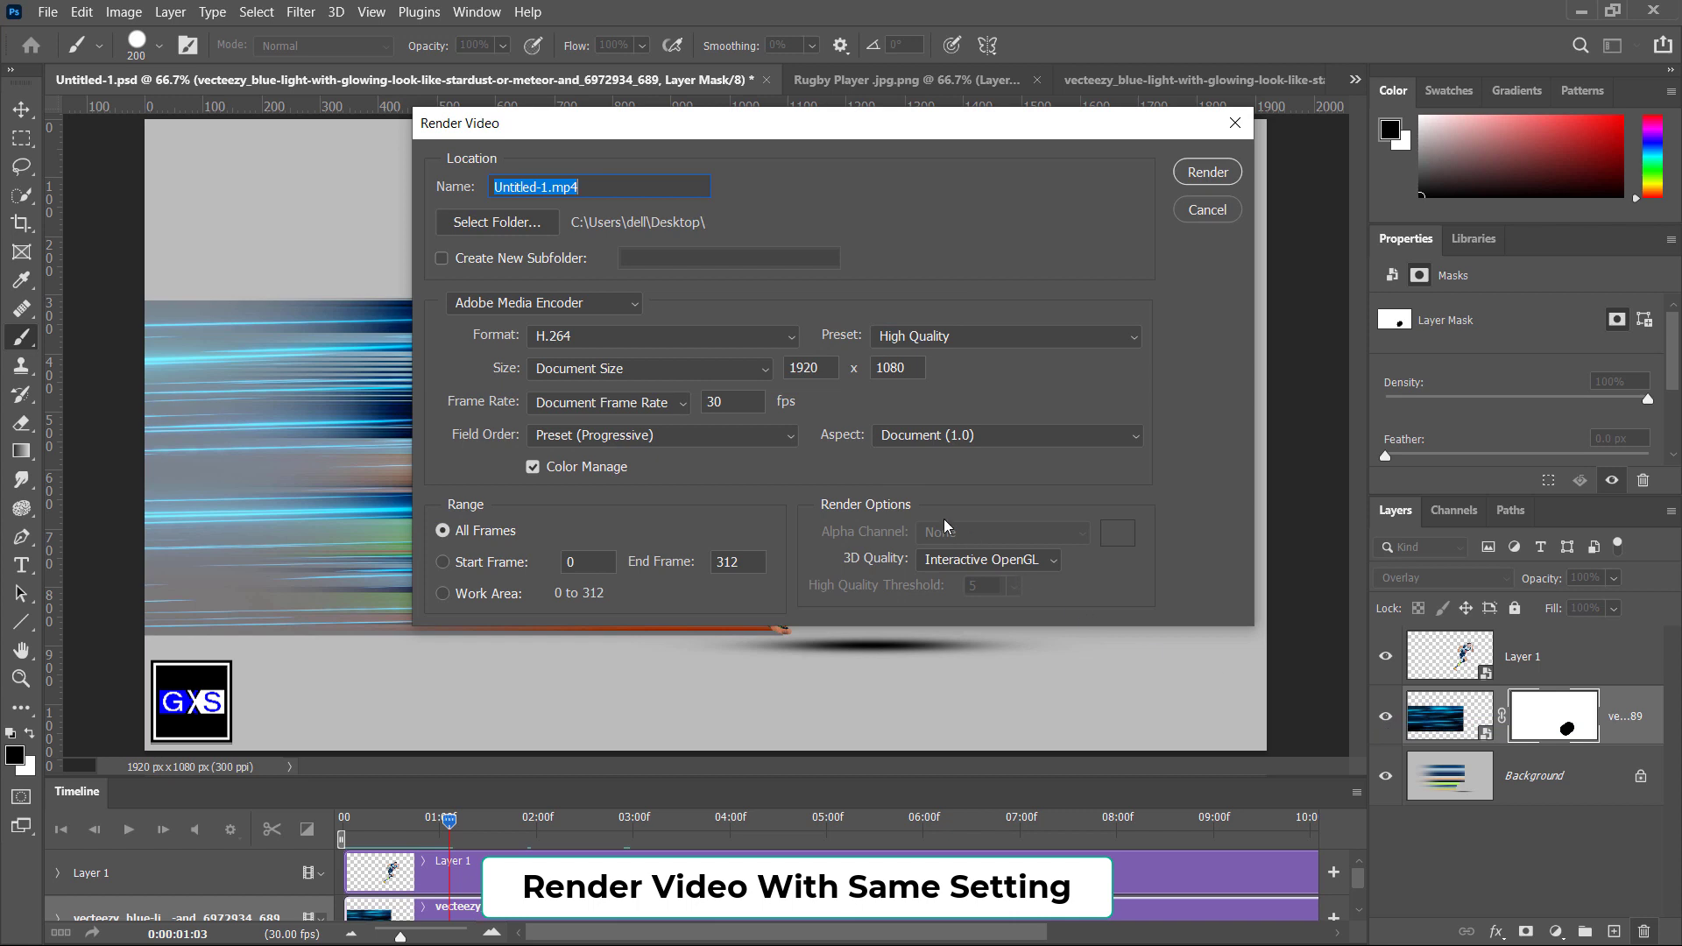
{"action": "left_click", "coordinate": [630, 190]}
{"action": "type", "text": "Rugby Player"}
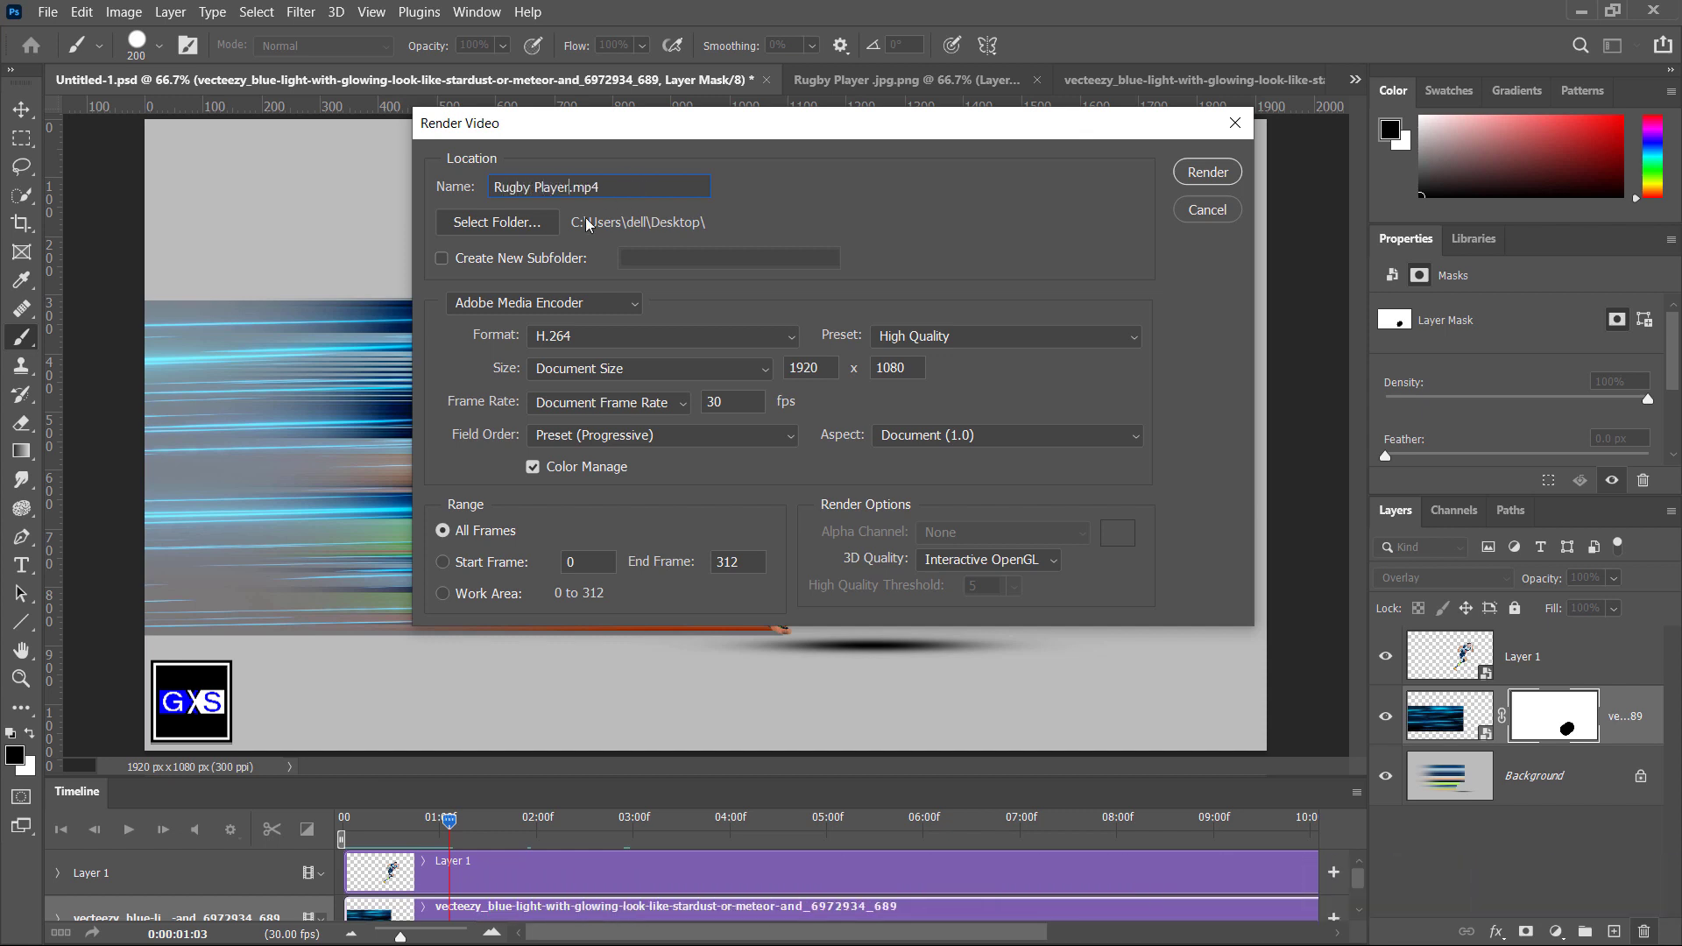
{"action": "left_click", "coordinate": [549, 227]}
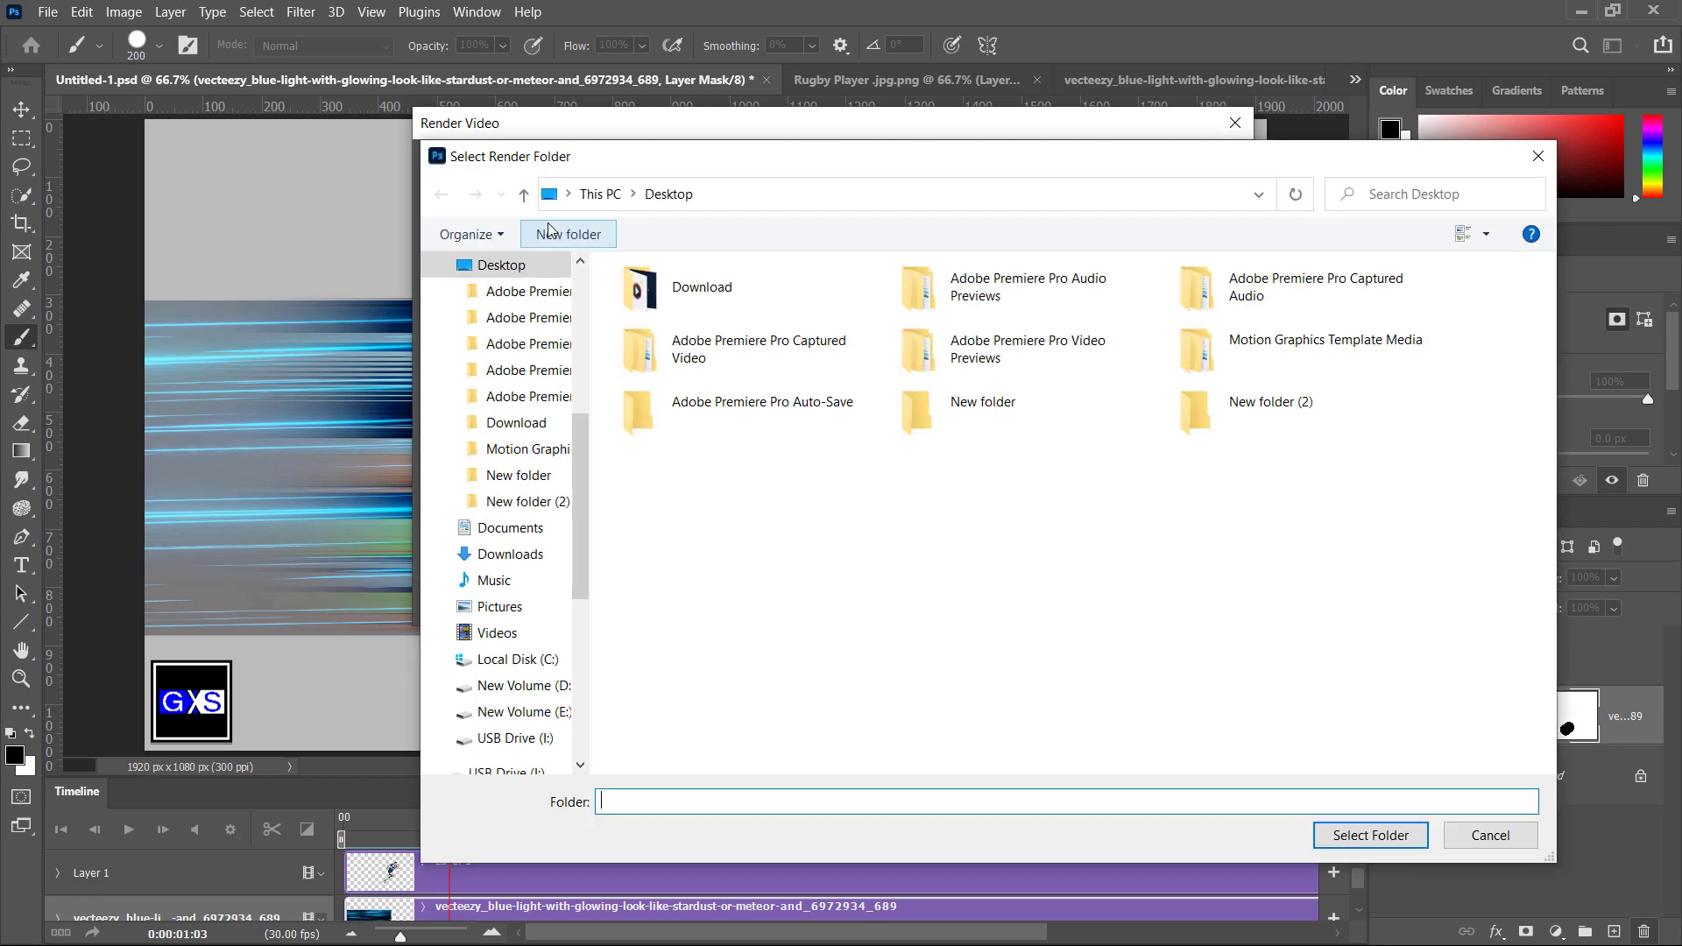
{"action": "left_click", "coordinate": [1359, 844]}
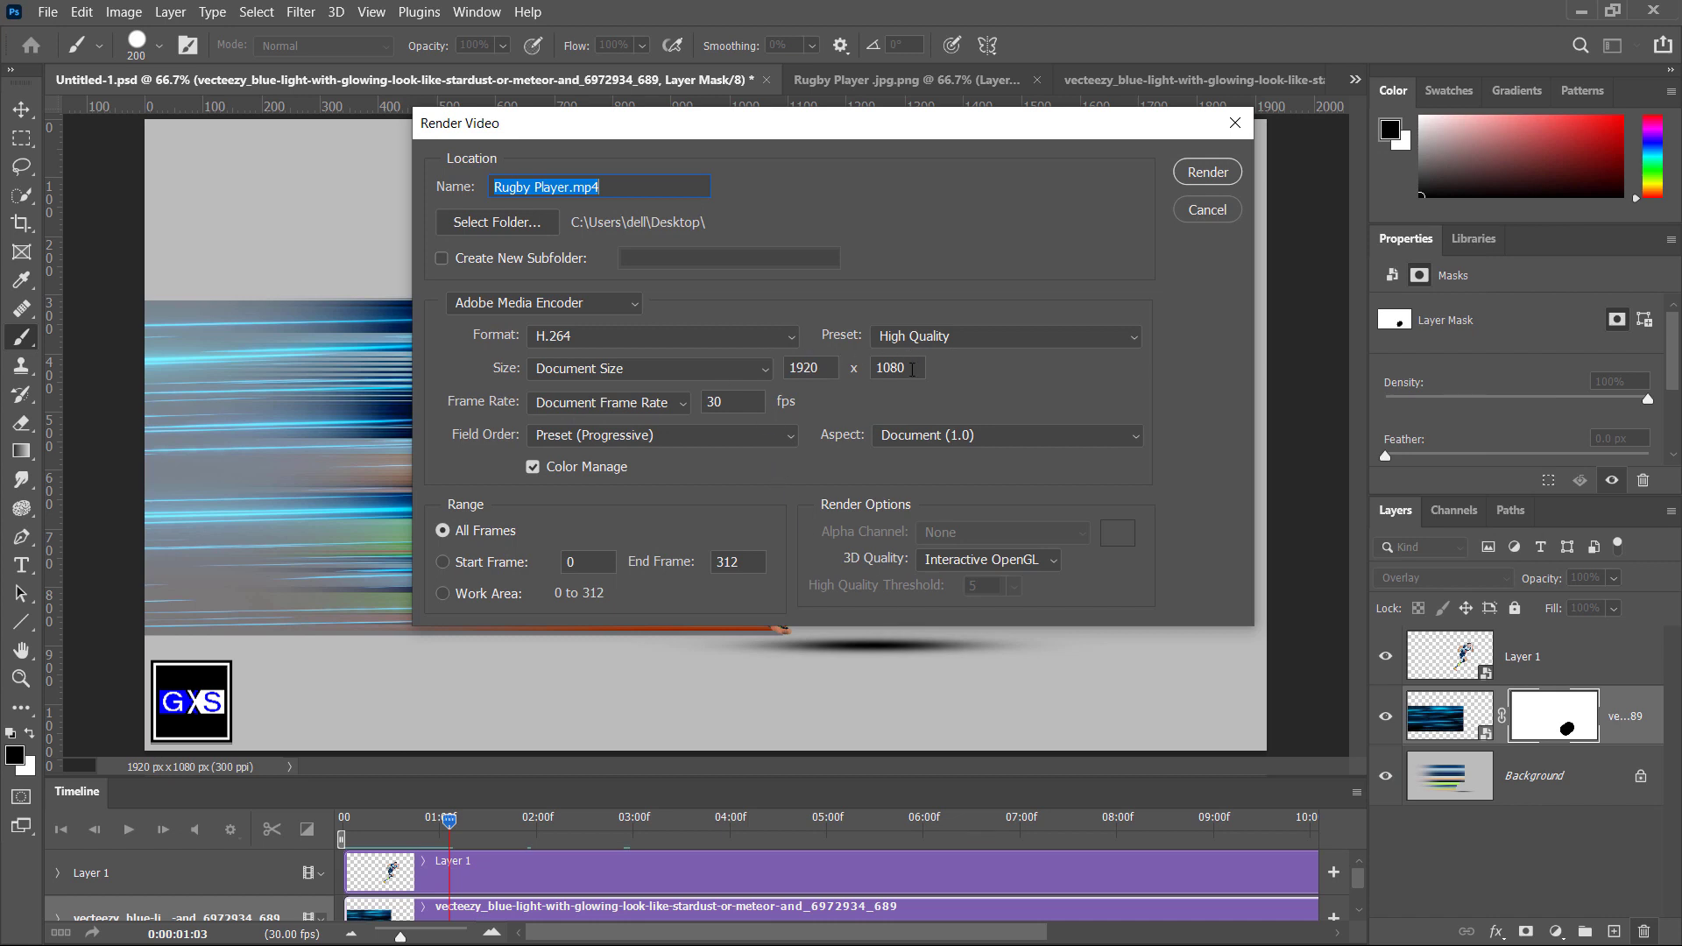
{"action": "left_click", "coordinate": [909, 370]}
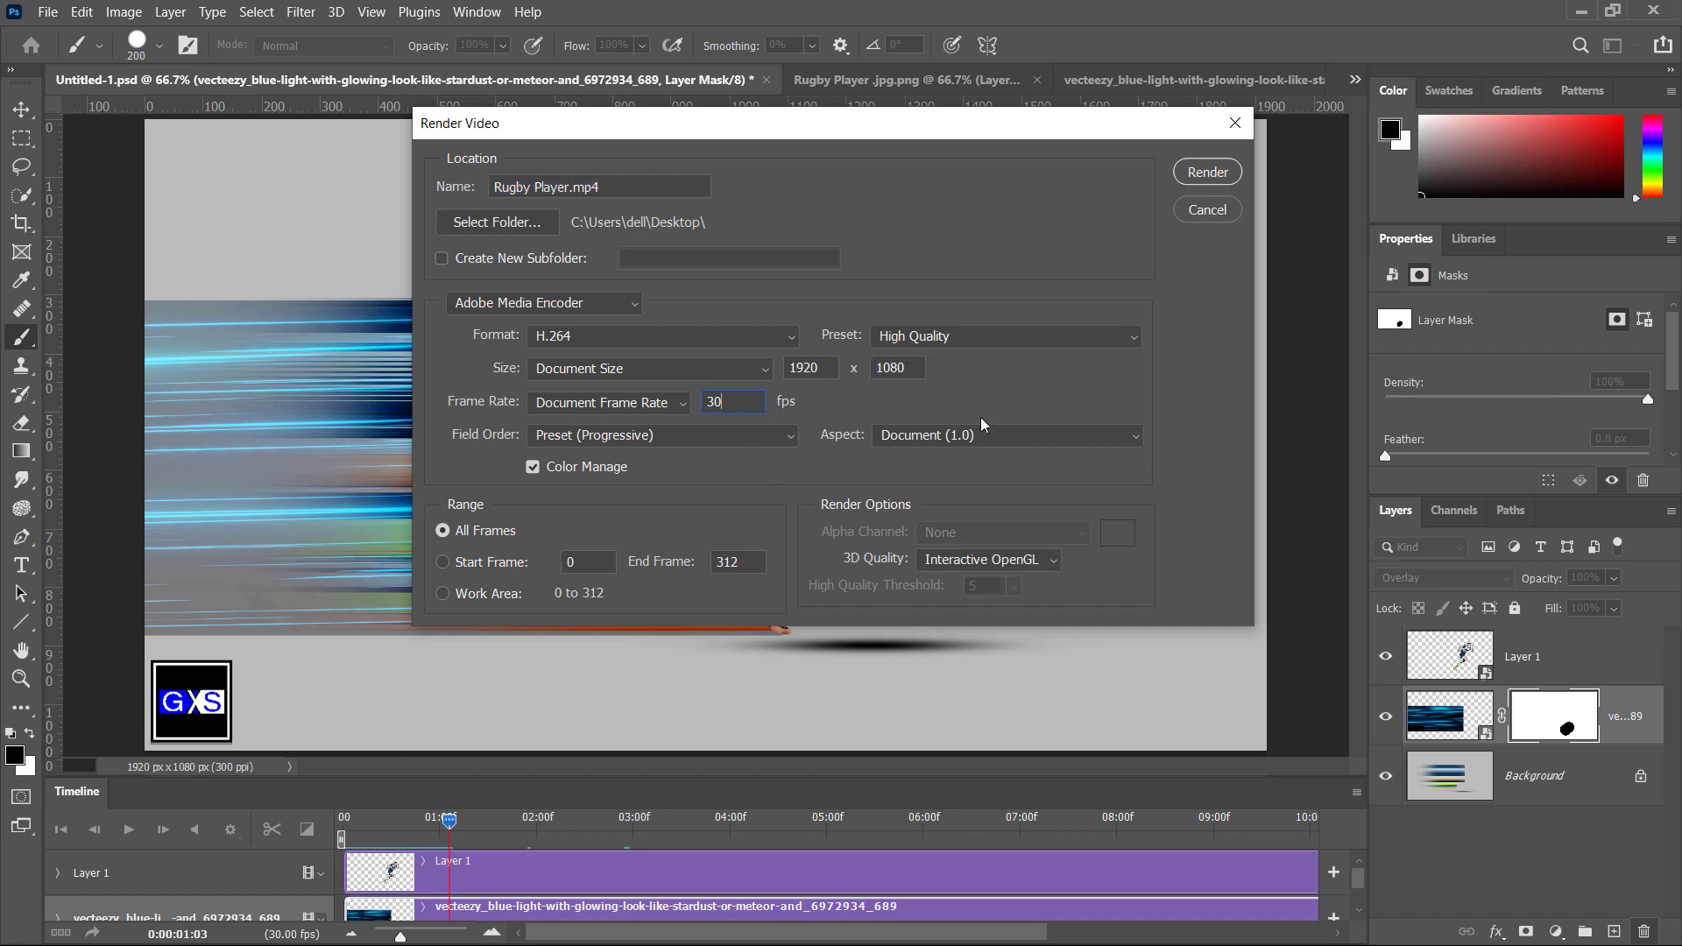
{"action": "left_click", "coordinate": [1205, 173]}
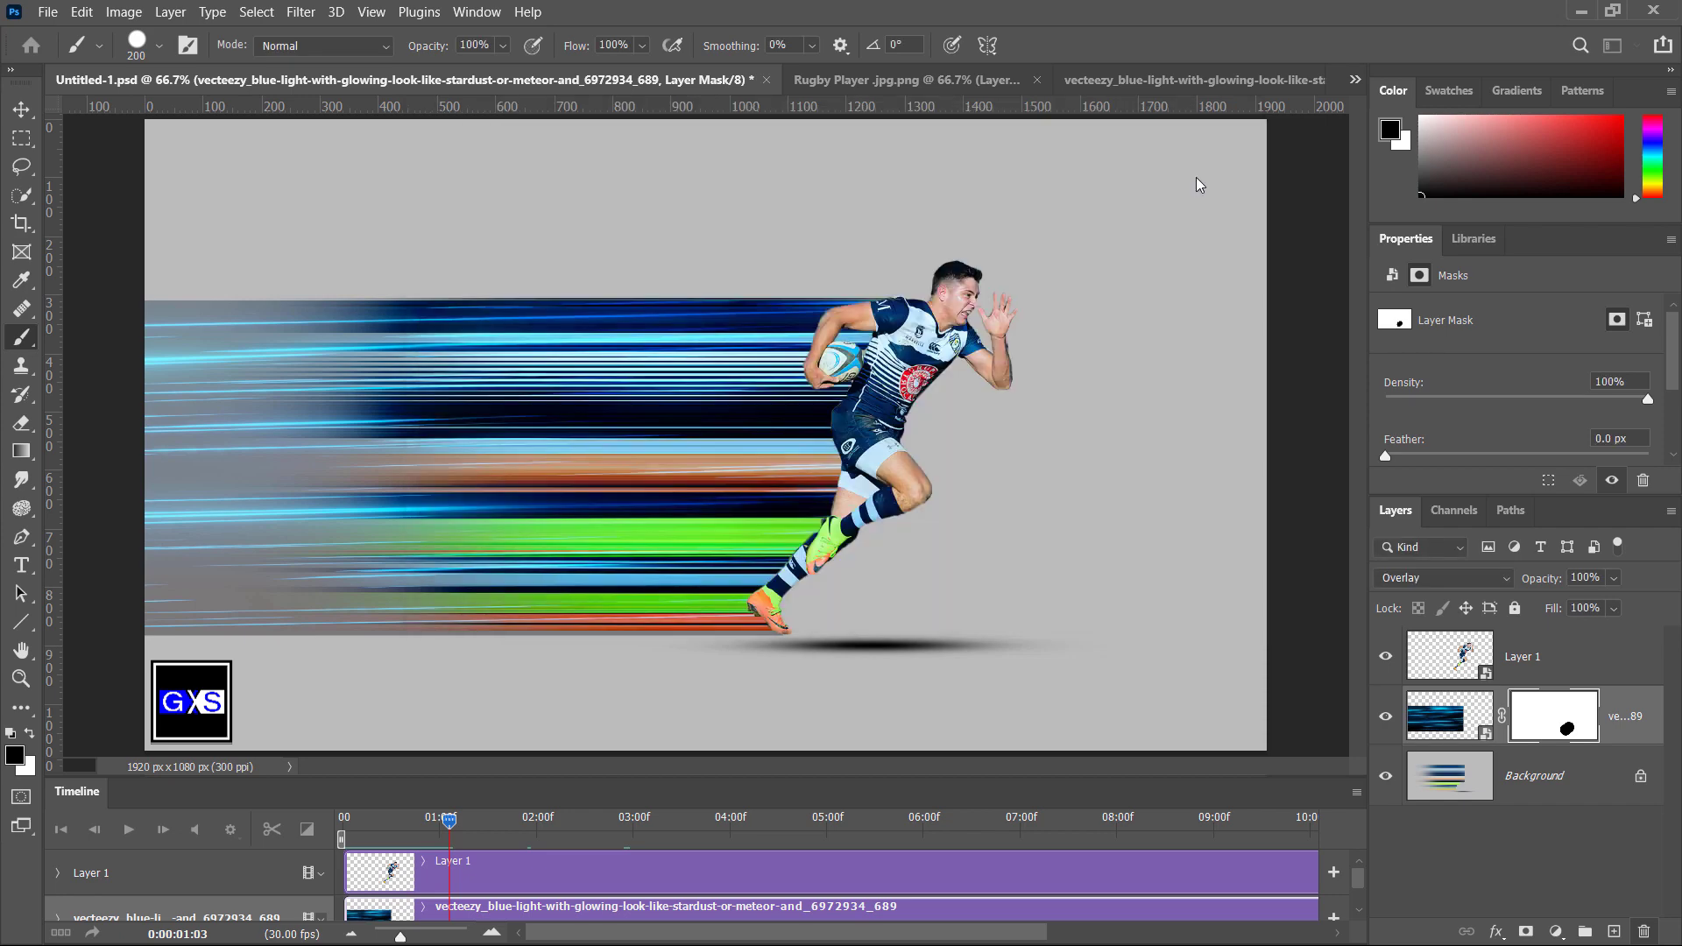